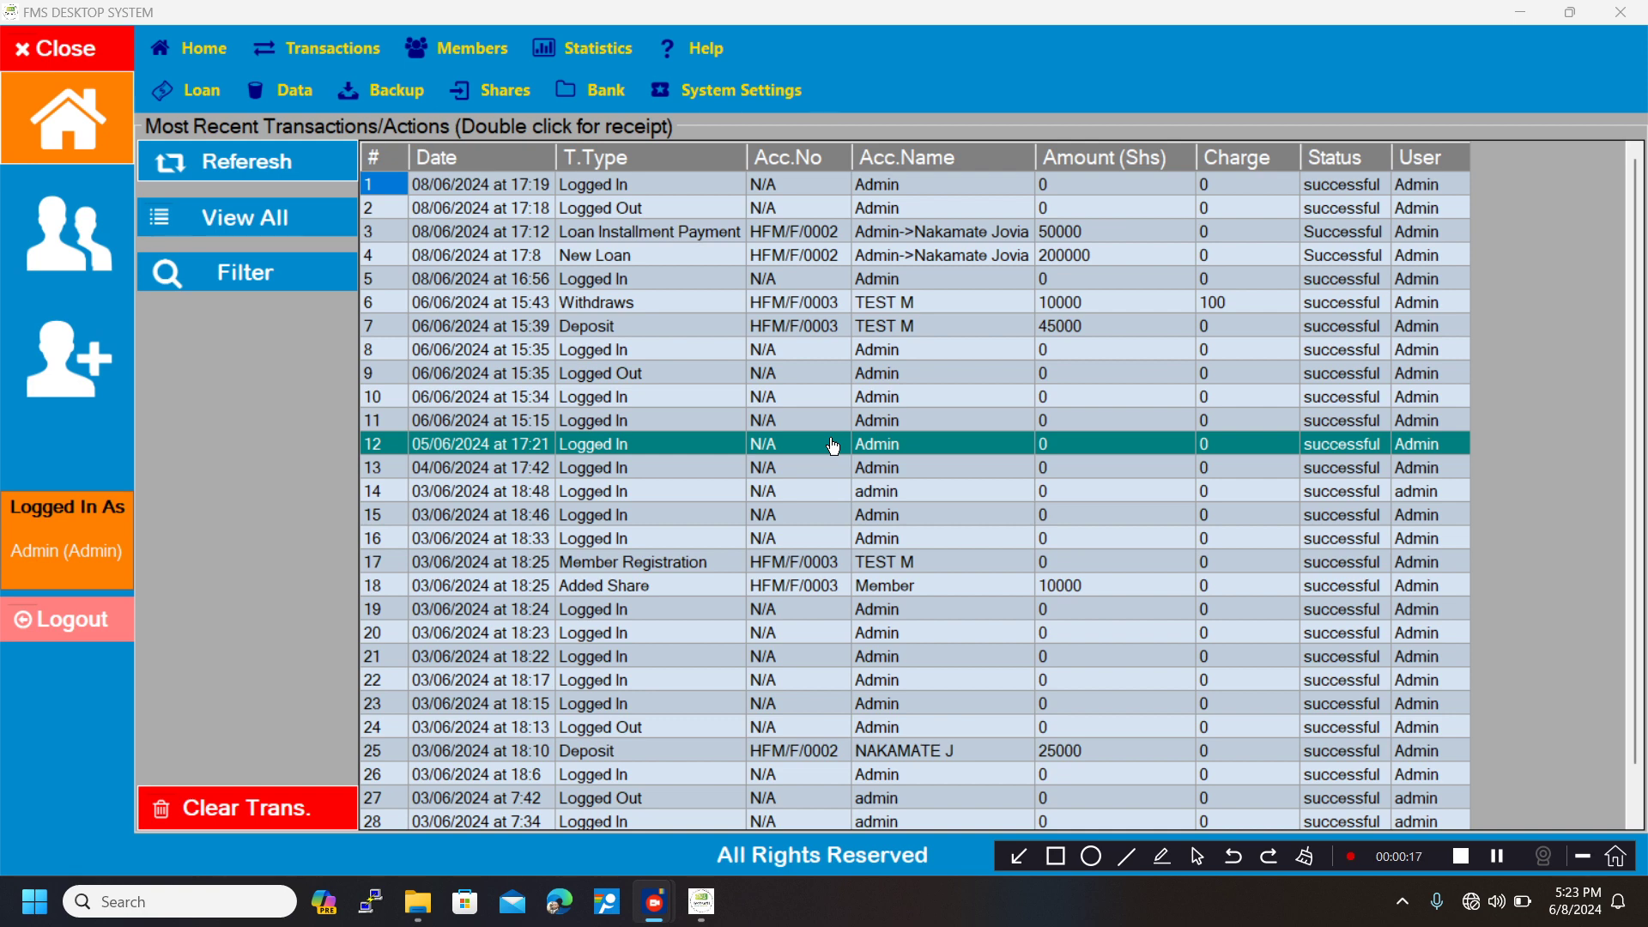
# Open the system user management form, load the listed manager's record for editing and inspect its password fields, closing the form without saving.
pyautogui.click(478, 61)
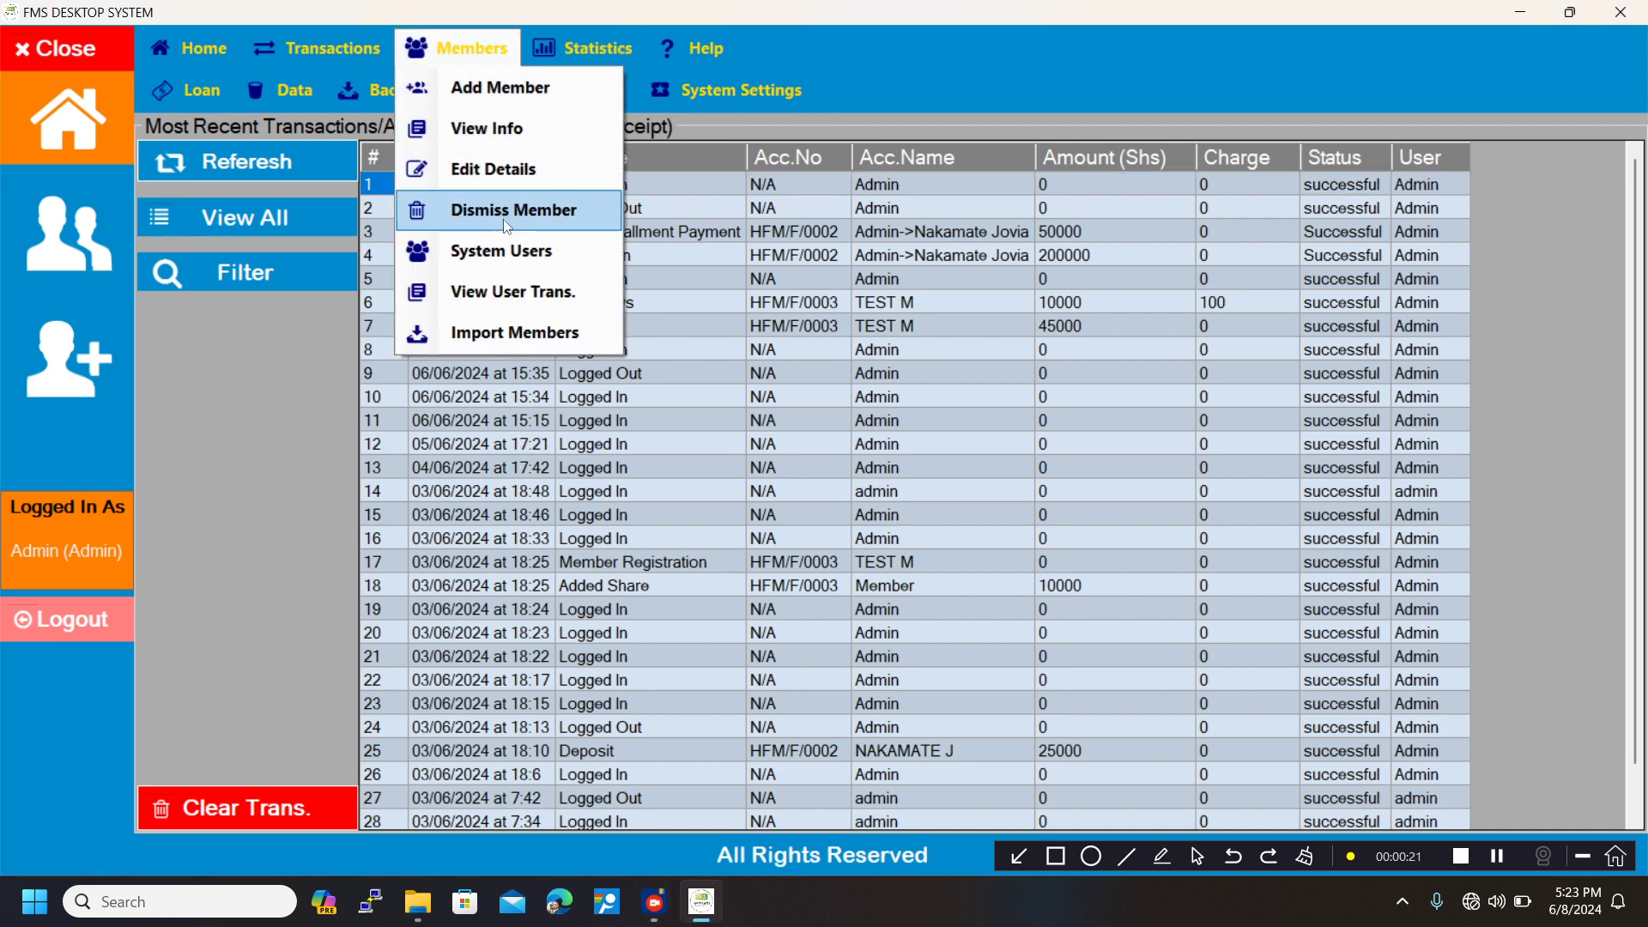
pyautogui.click(502, 248)
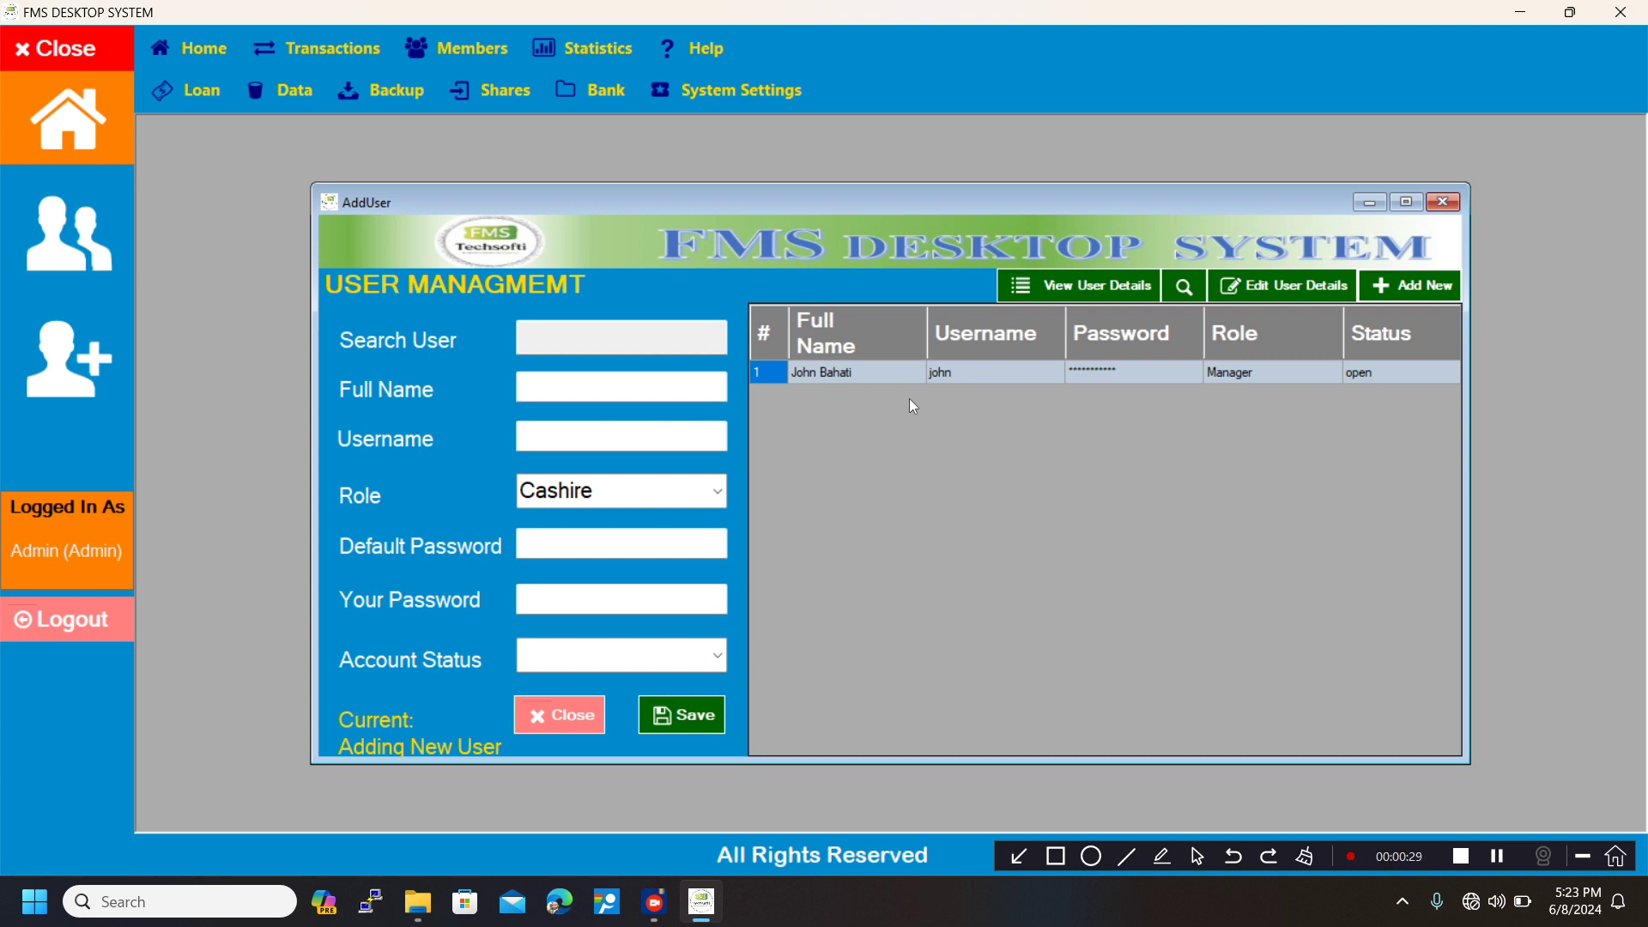
pyautogui.click(957, 371)
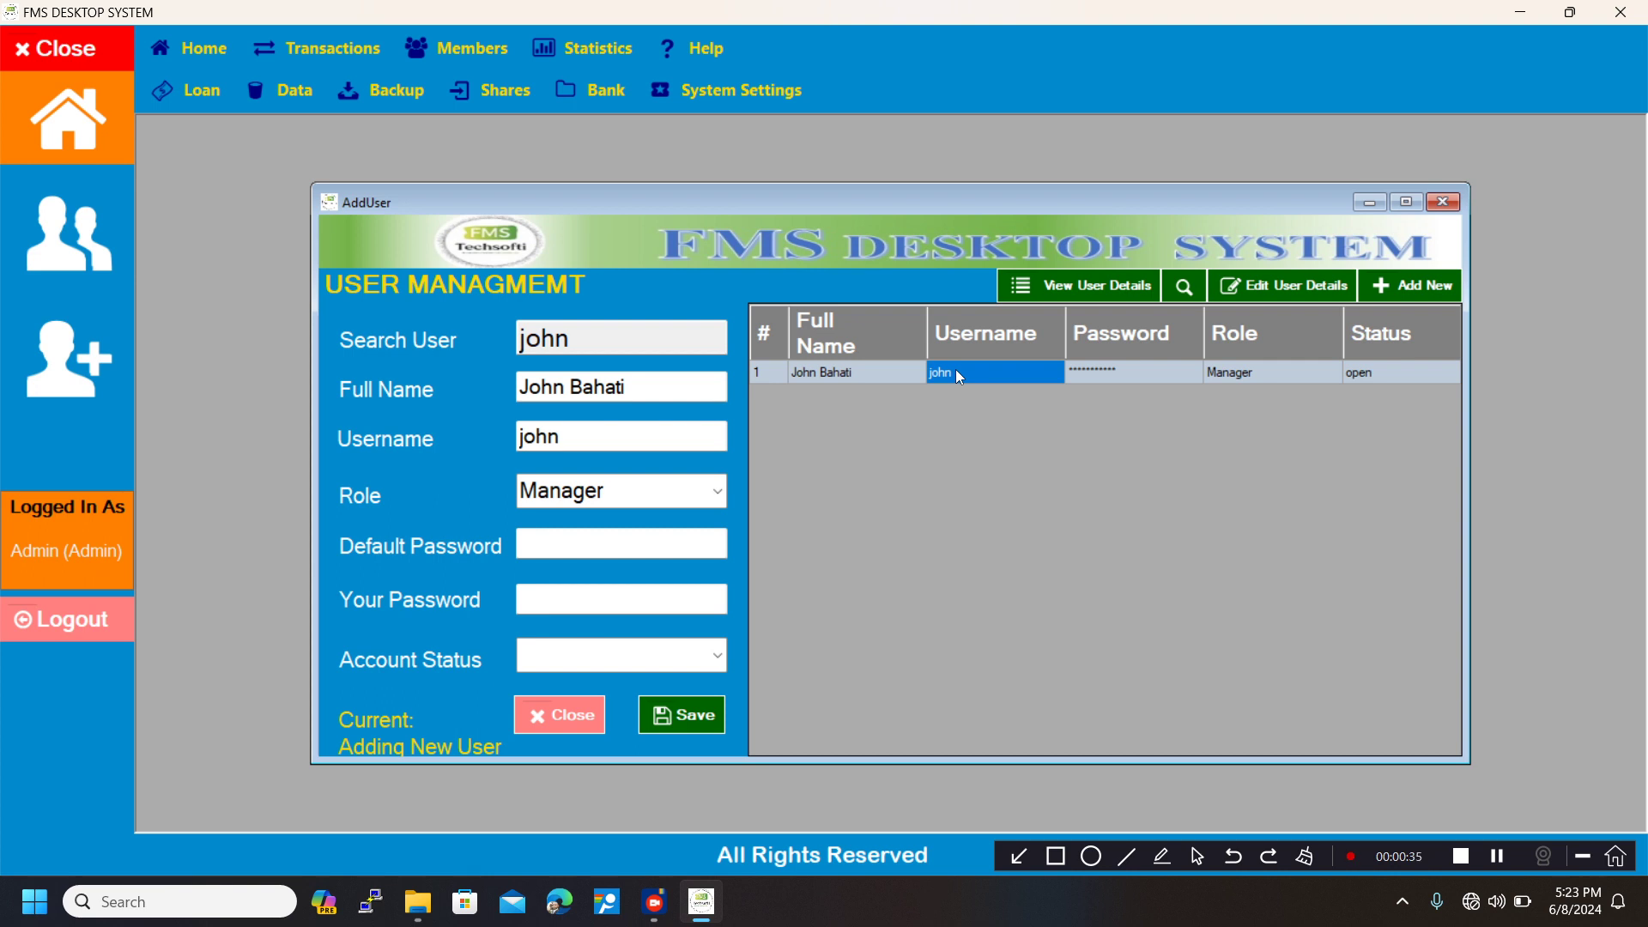
pyautogui.click(1268, 290)
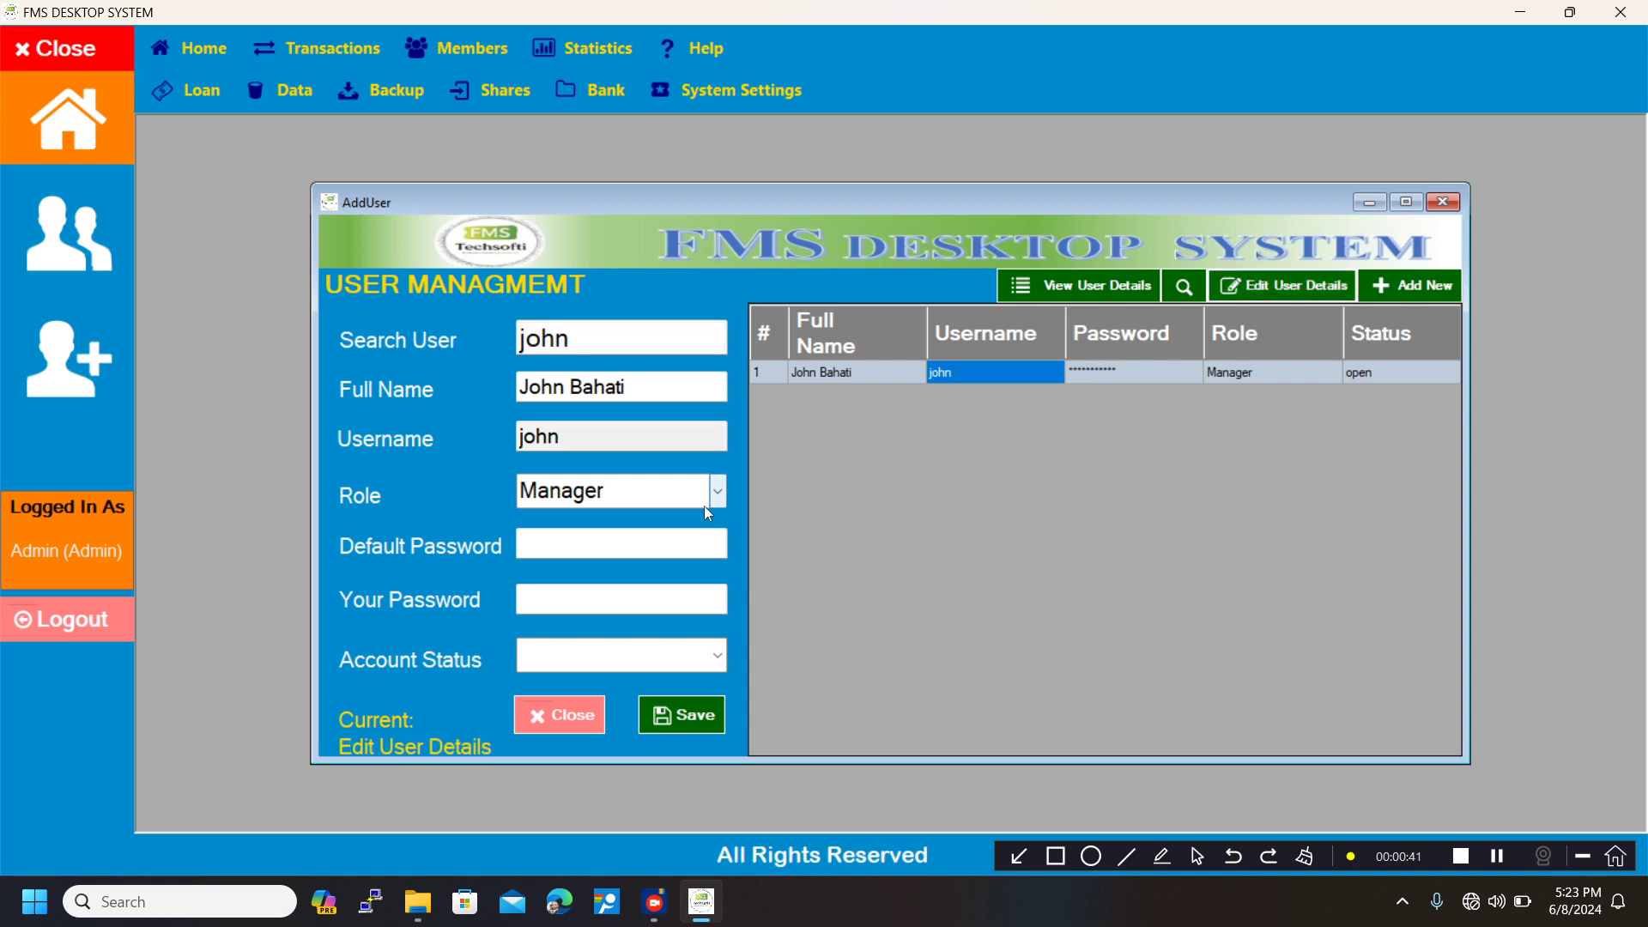
pyautogui.click(648, 546)
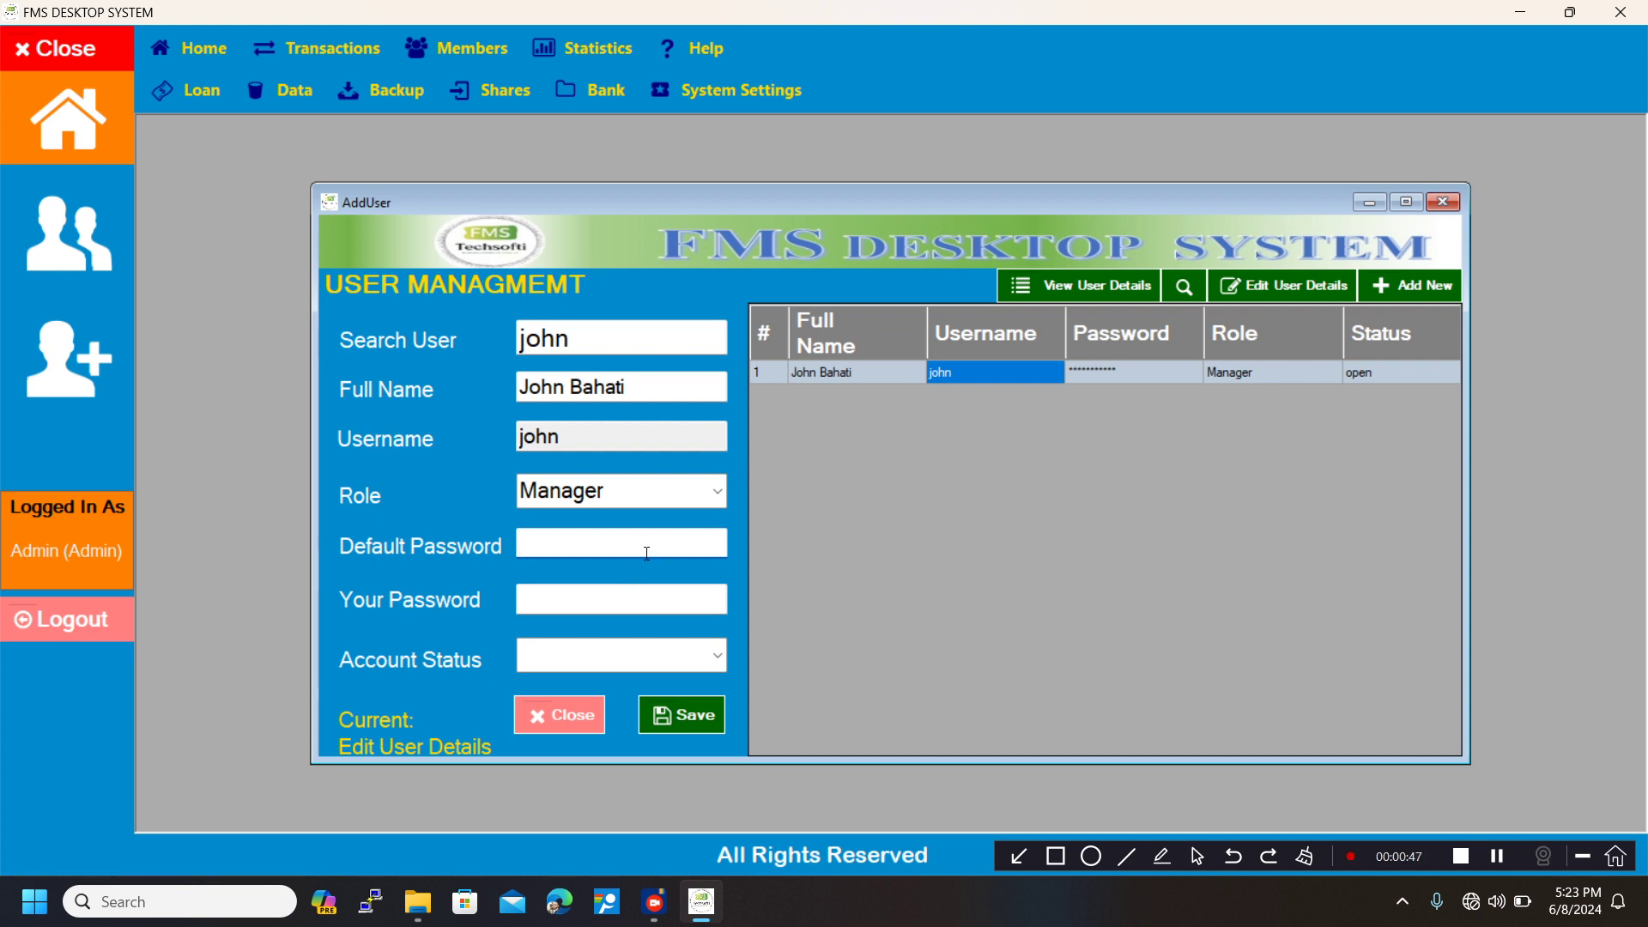
pyautogui.click(538, 601)
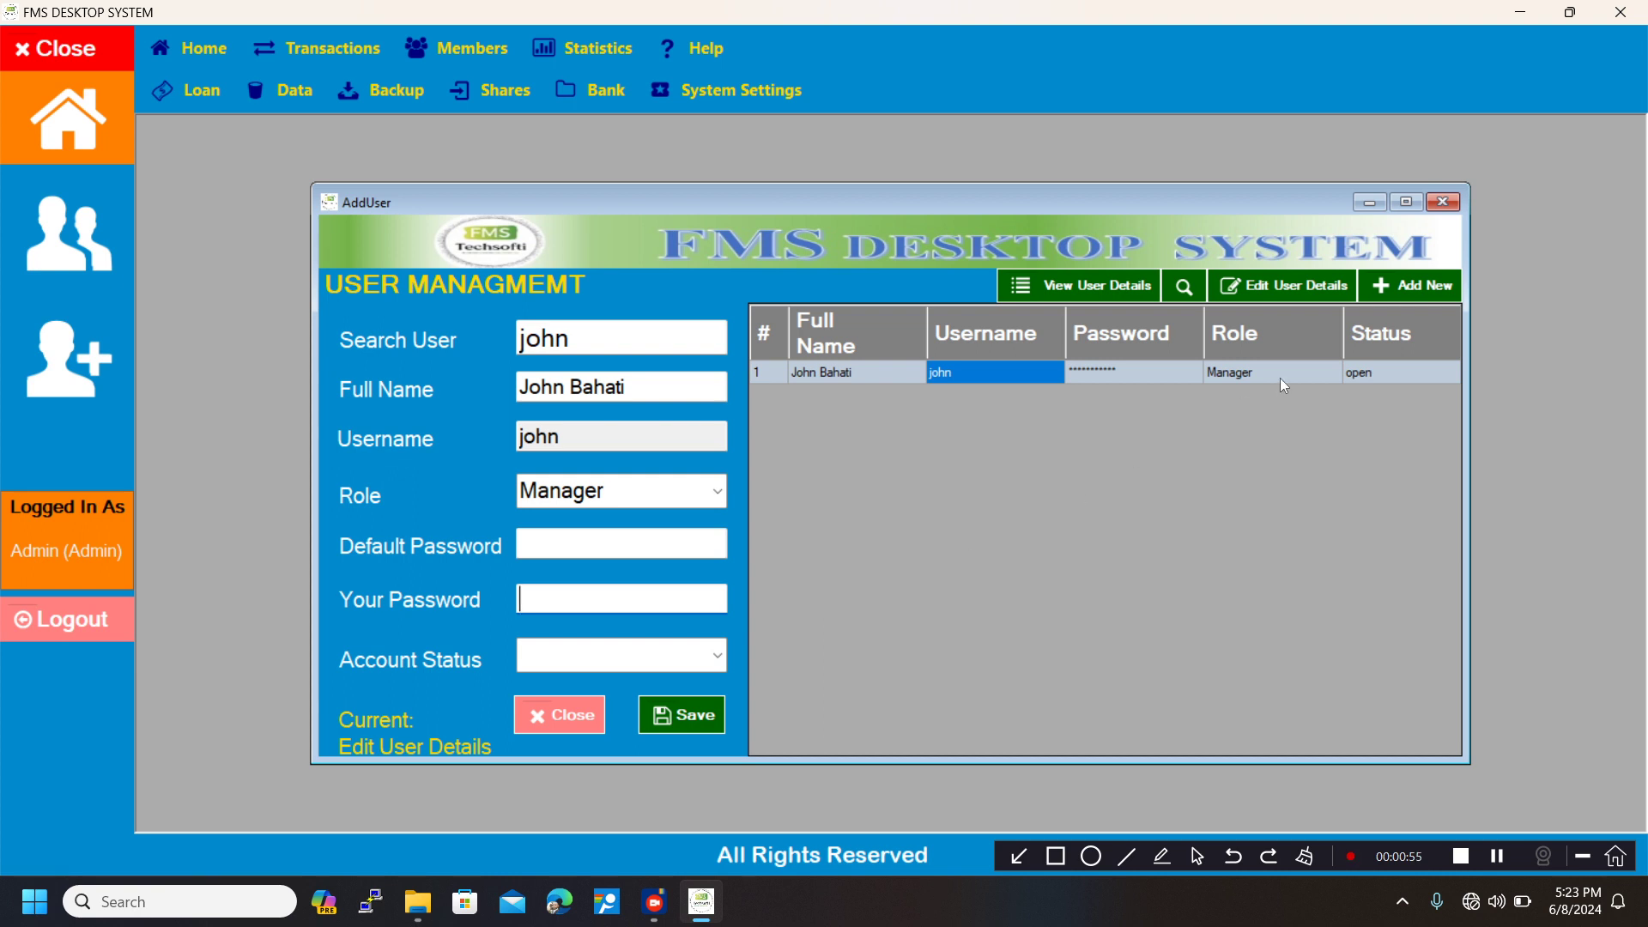
pyautogui.click(1445, 202)
# Open the user transactions view and filter the records by user Admin.
pyautogui.click(495, 33)
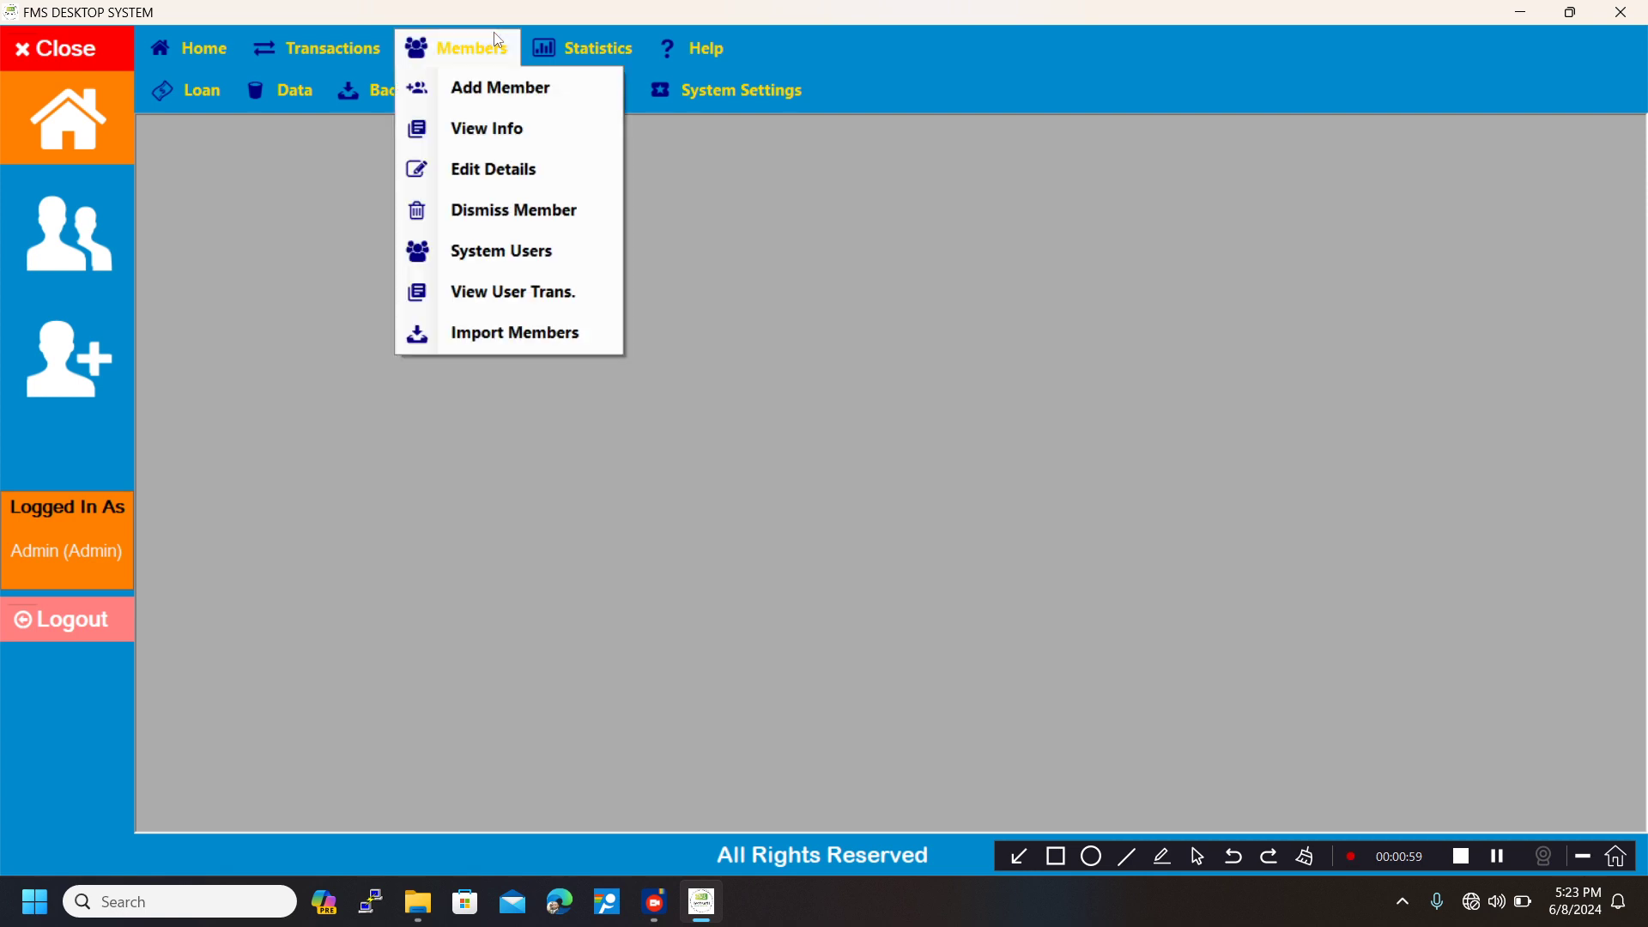
pyautogui.click(518, 296)
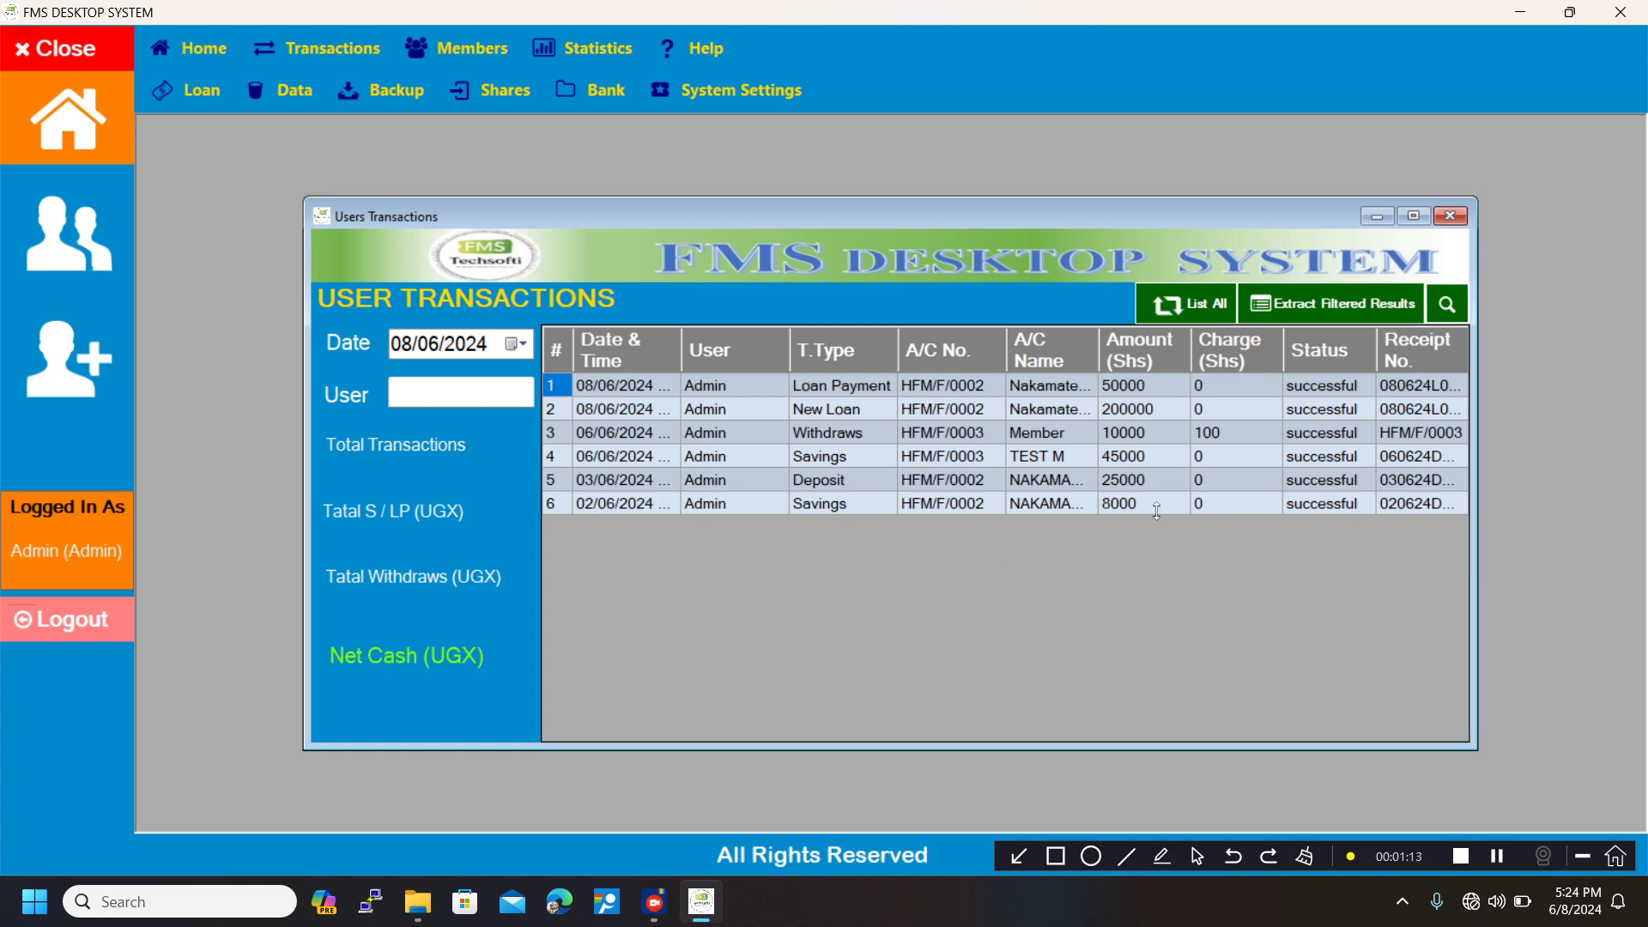
pyautogui.click(492, 388)
pyautogui.write('A')
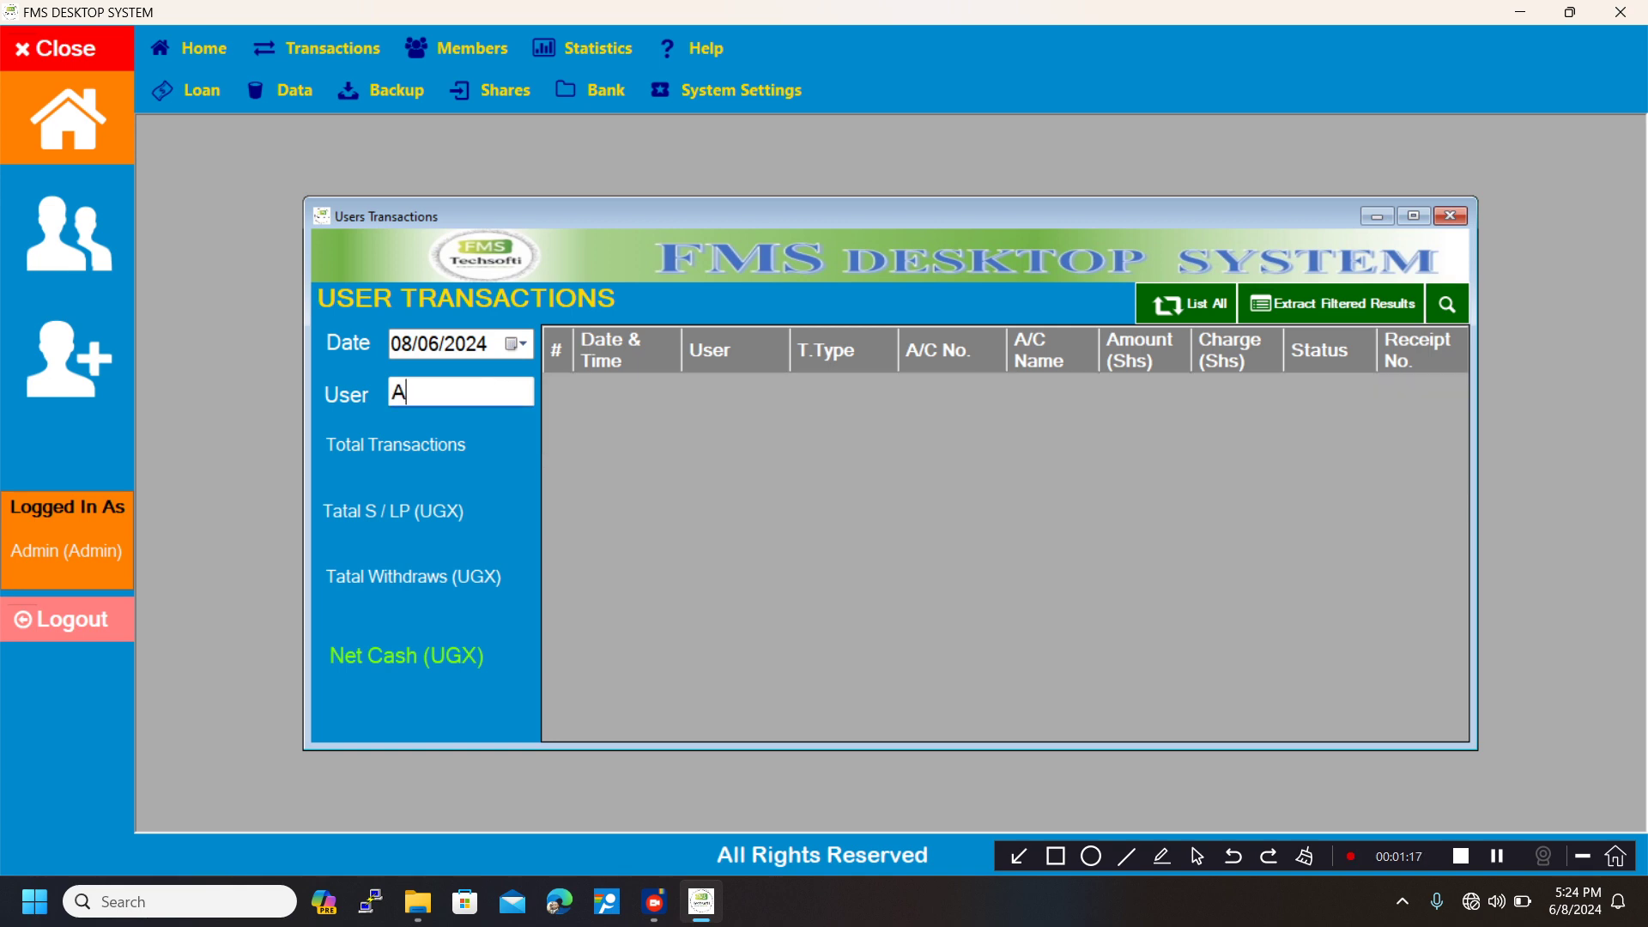
pyautogui.write('dmin')
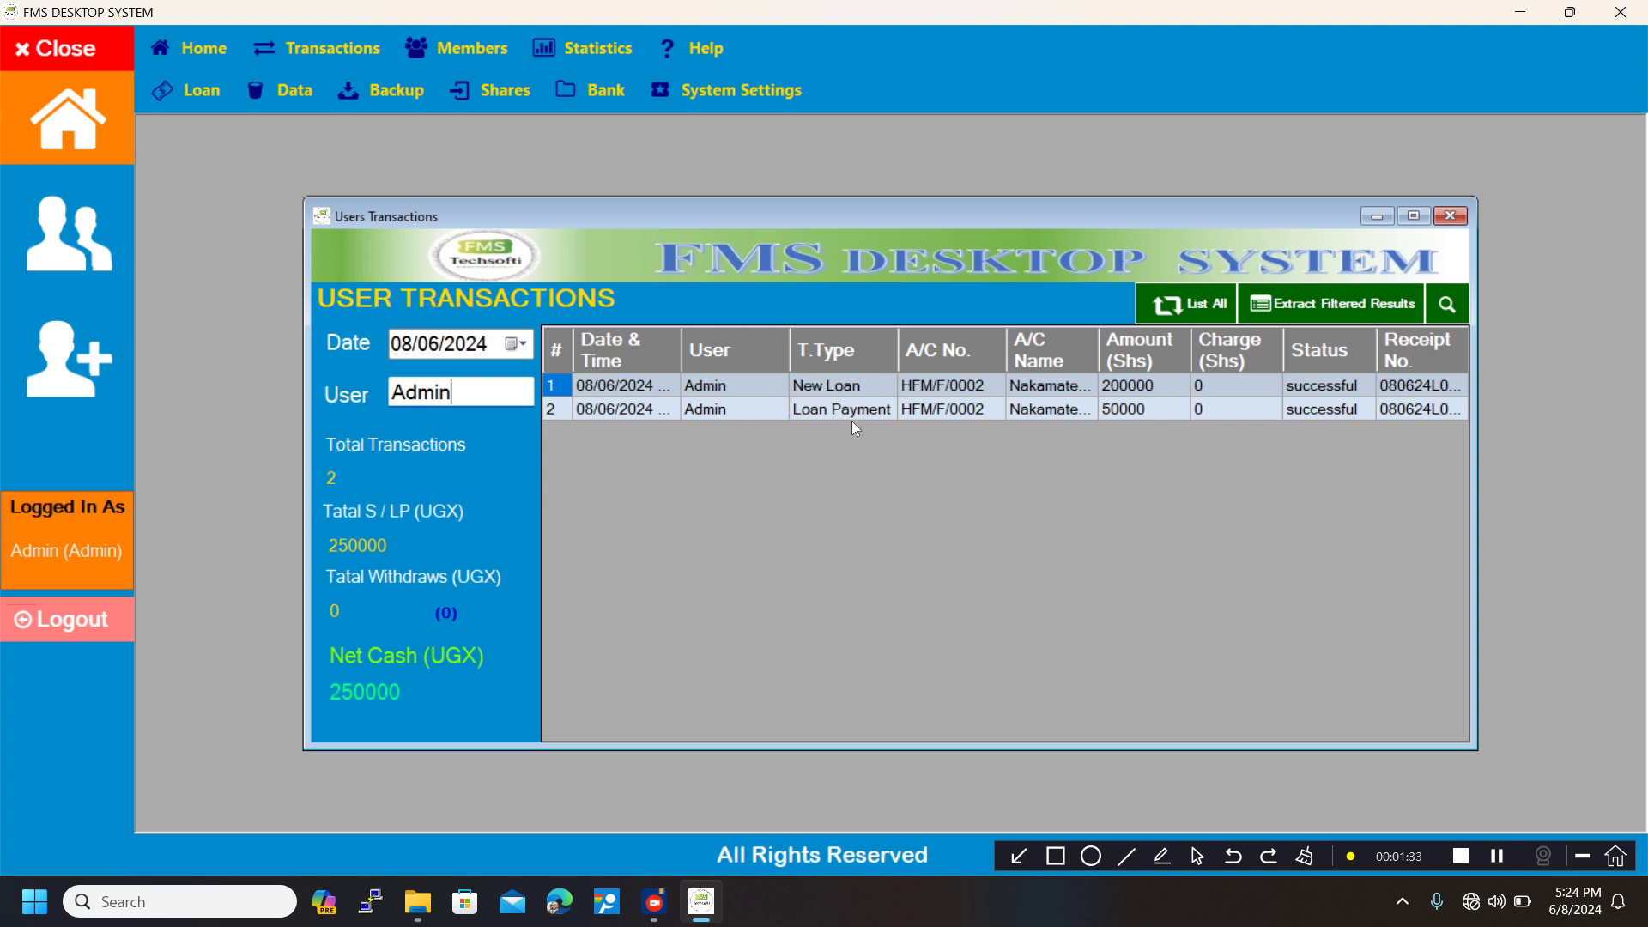
# Filter the Admin transactions by date, first for 07/06/2024 and then for 06/06/2024.
pyautogui.click(518, 344)
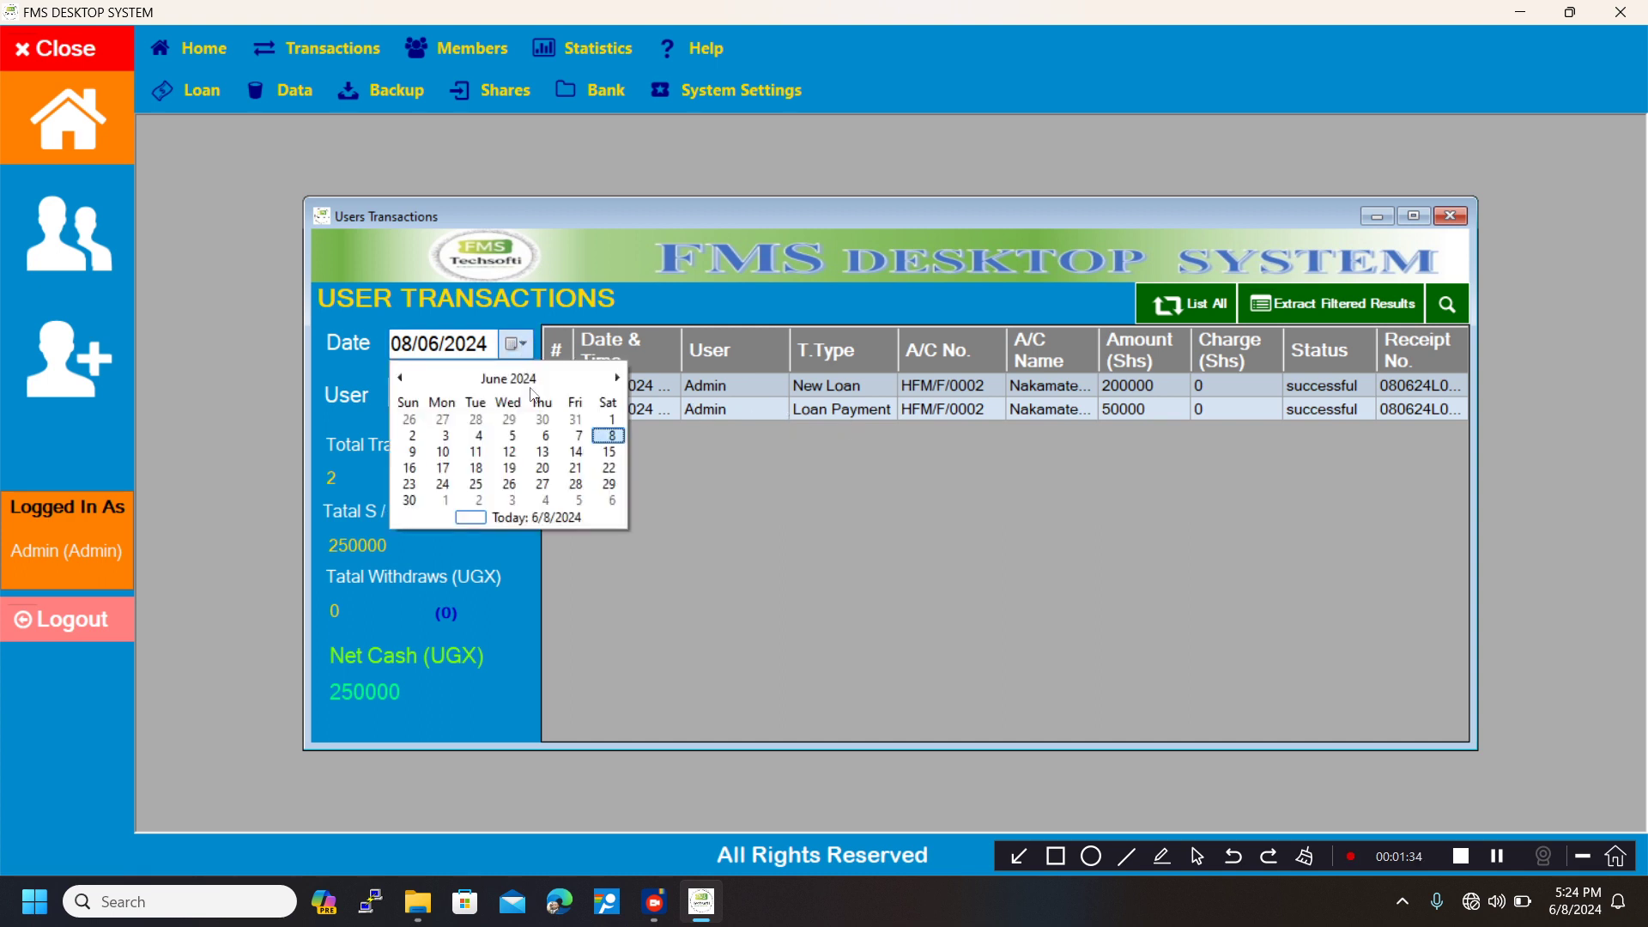
pyautogui.click(575, 437)
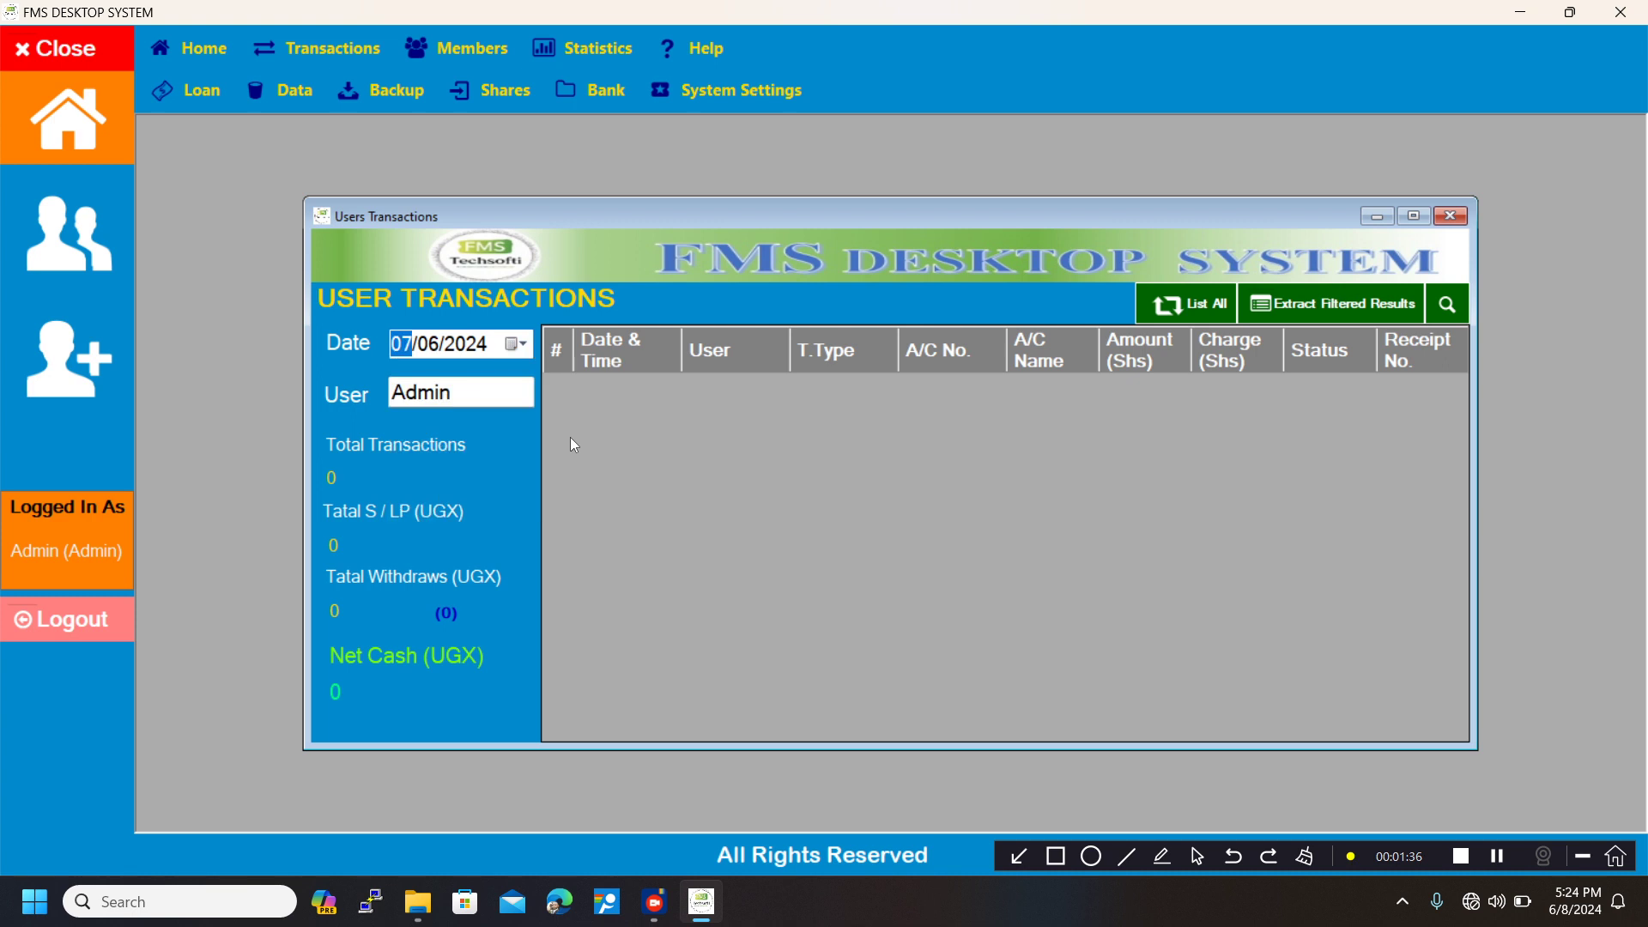
pyautogui.click(510, 356)
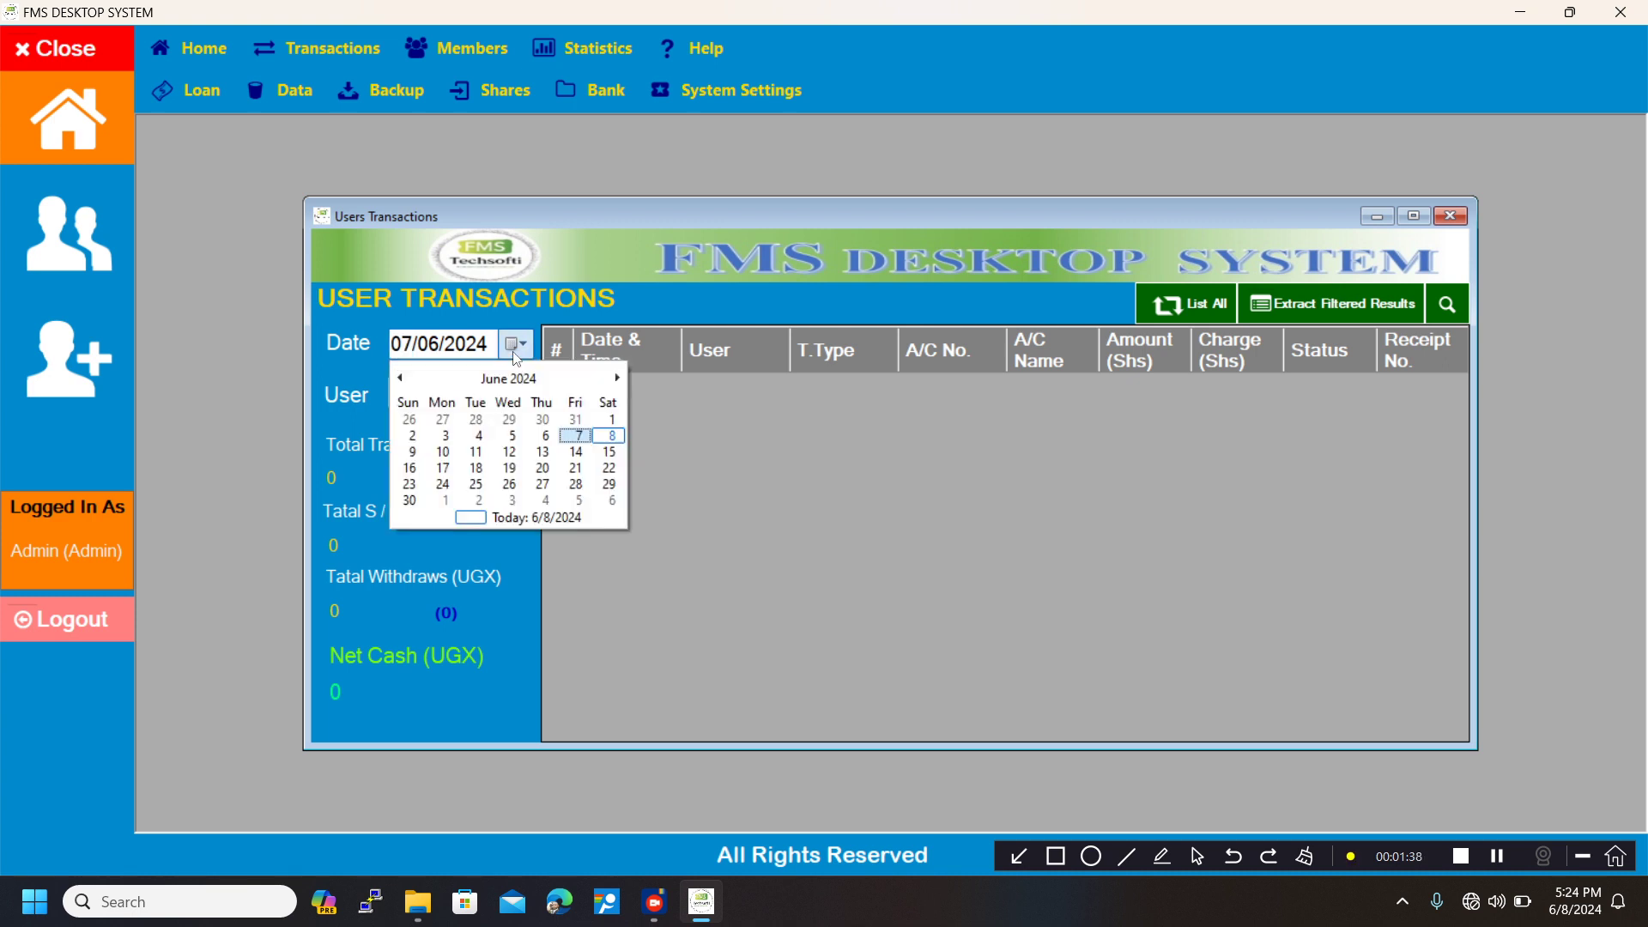
pyautogui.click(554, 435)
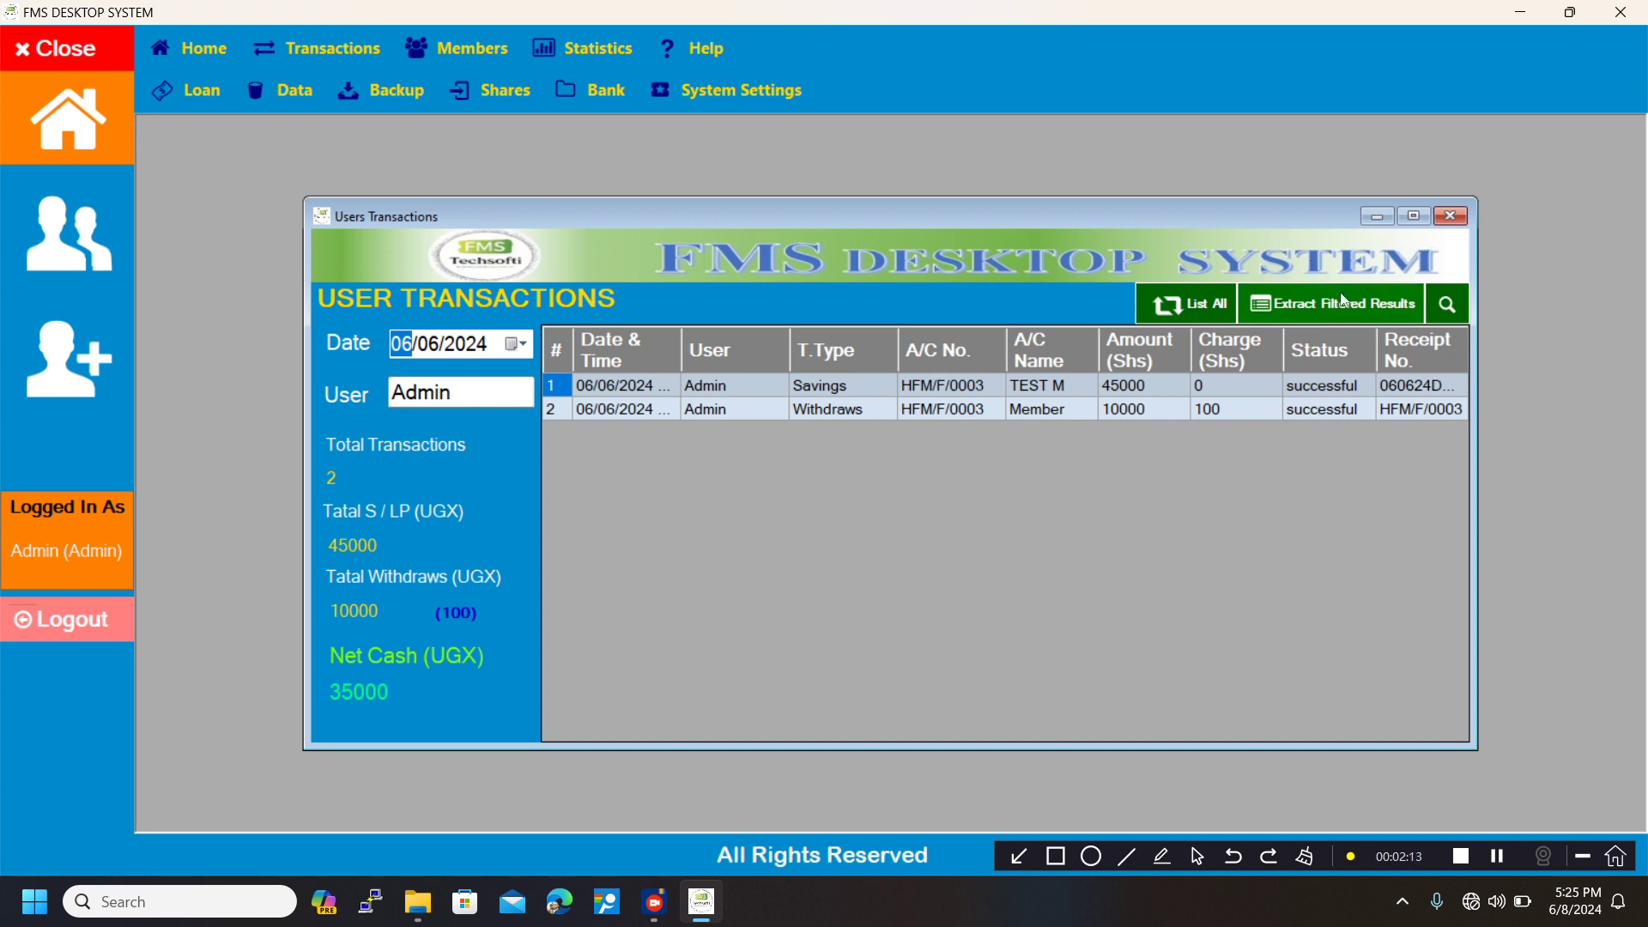
# List all user transactions and reveal the transaction search field, closing the window without searching.
pyautogui.click(1192, 314)
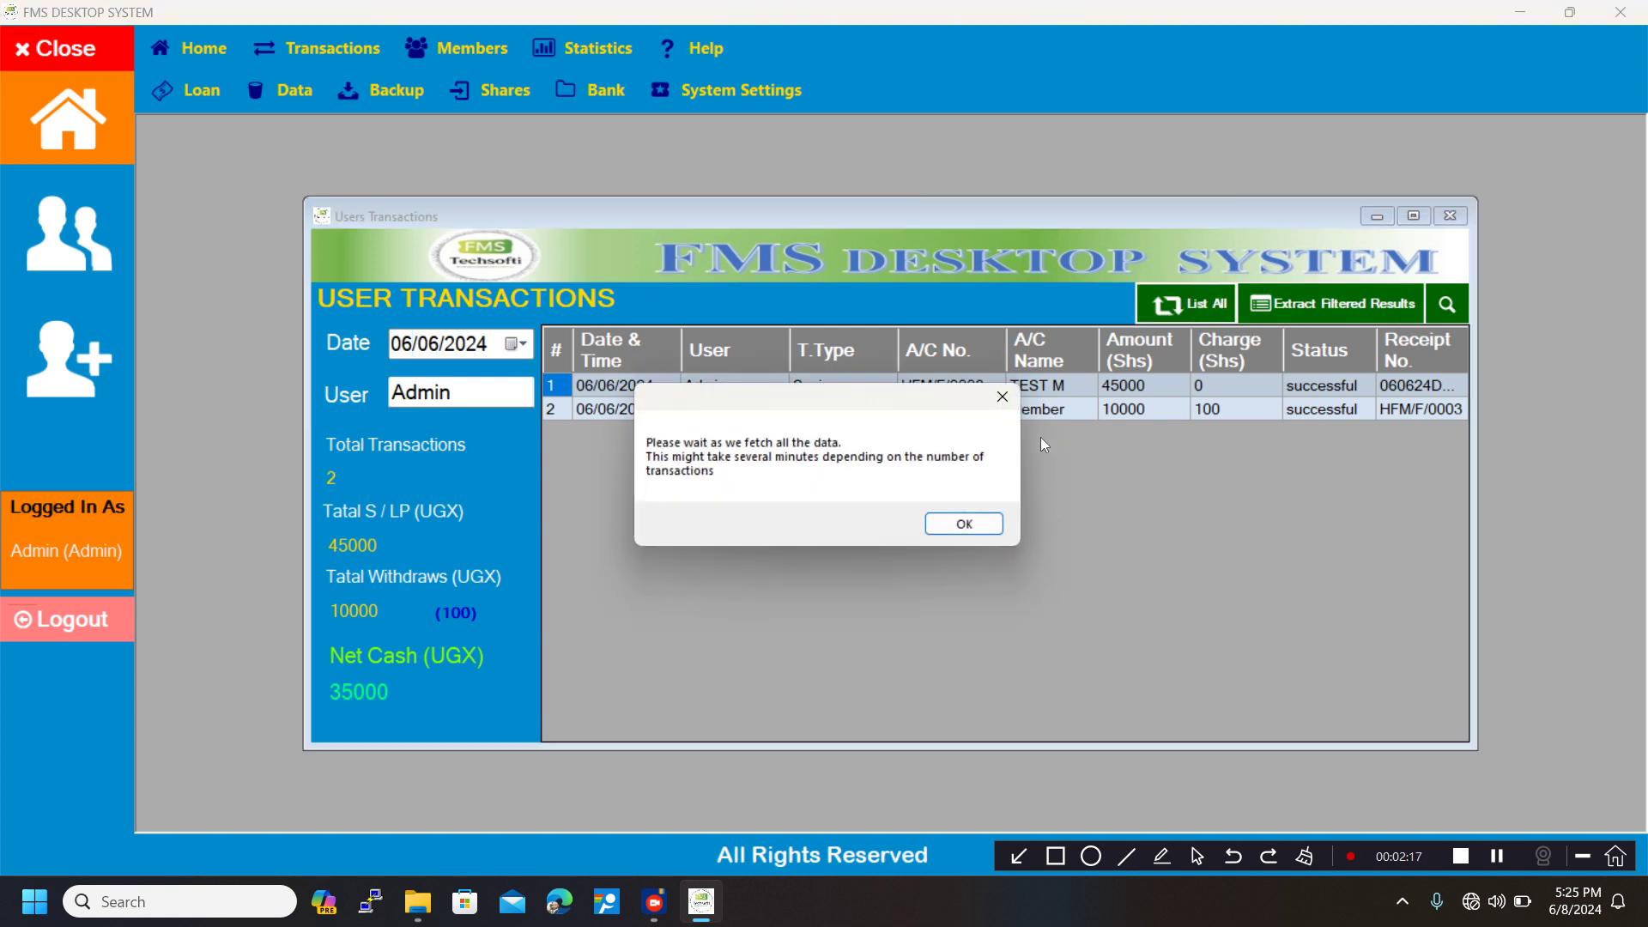
pyautogui.click(960, 527)
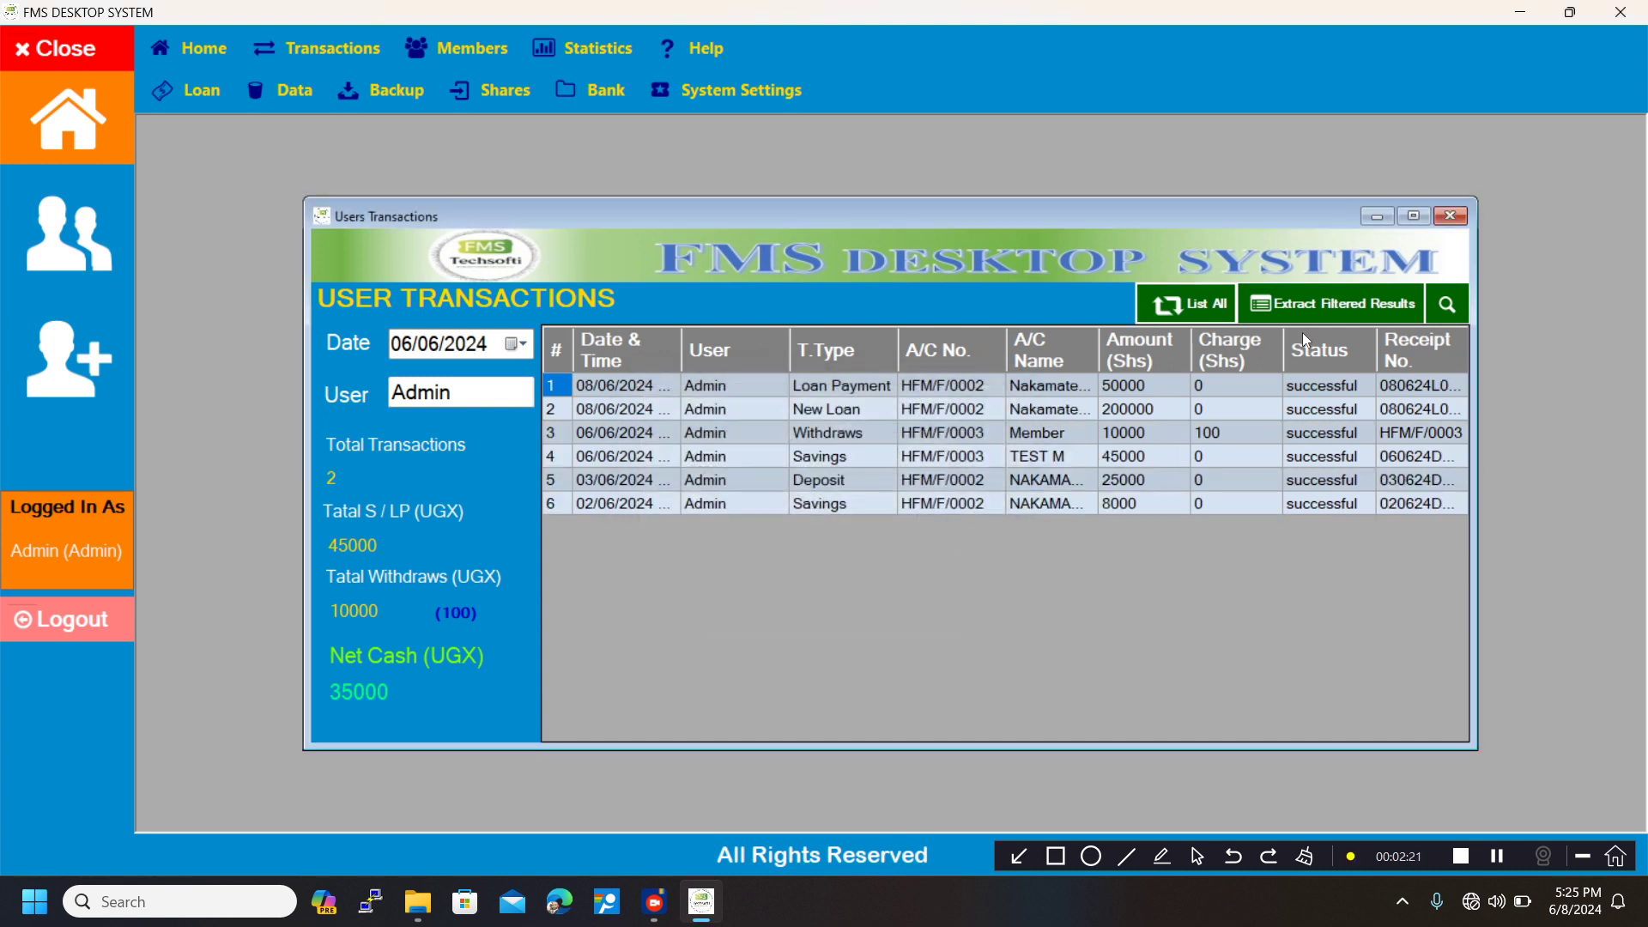
pyautogui.click(1449, 304)
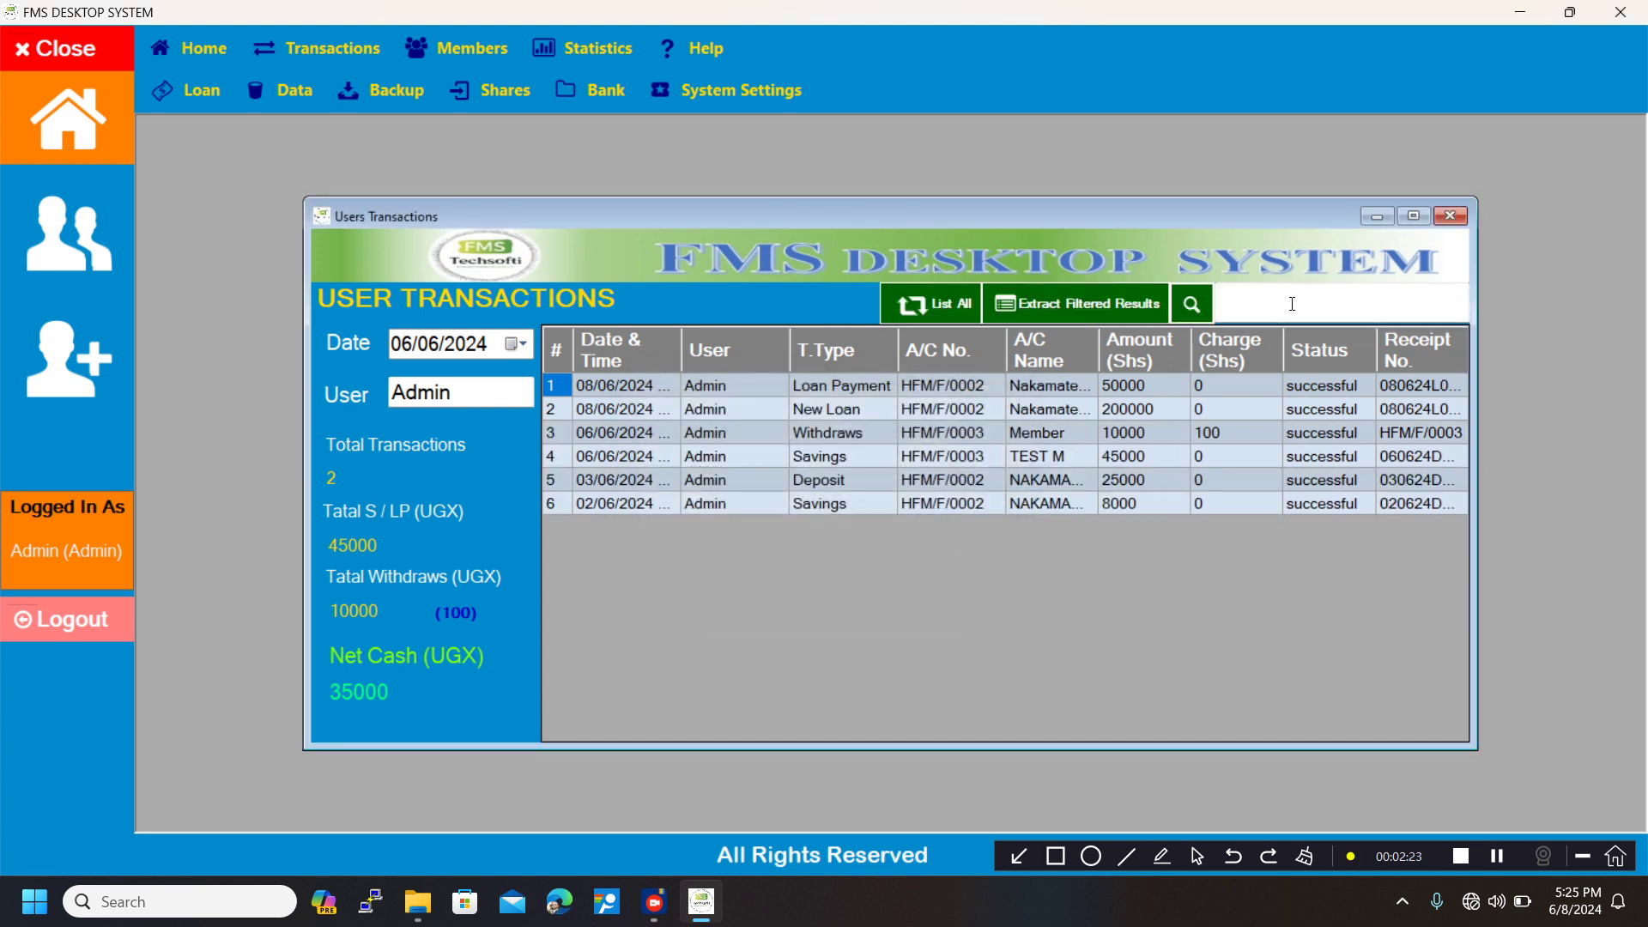
pyautogui.click(1293, 304)
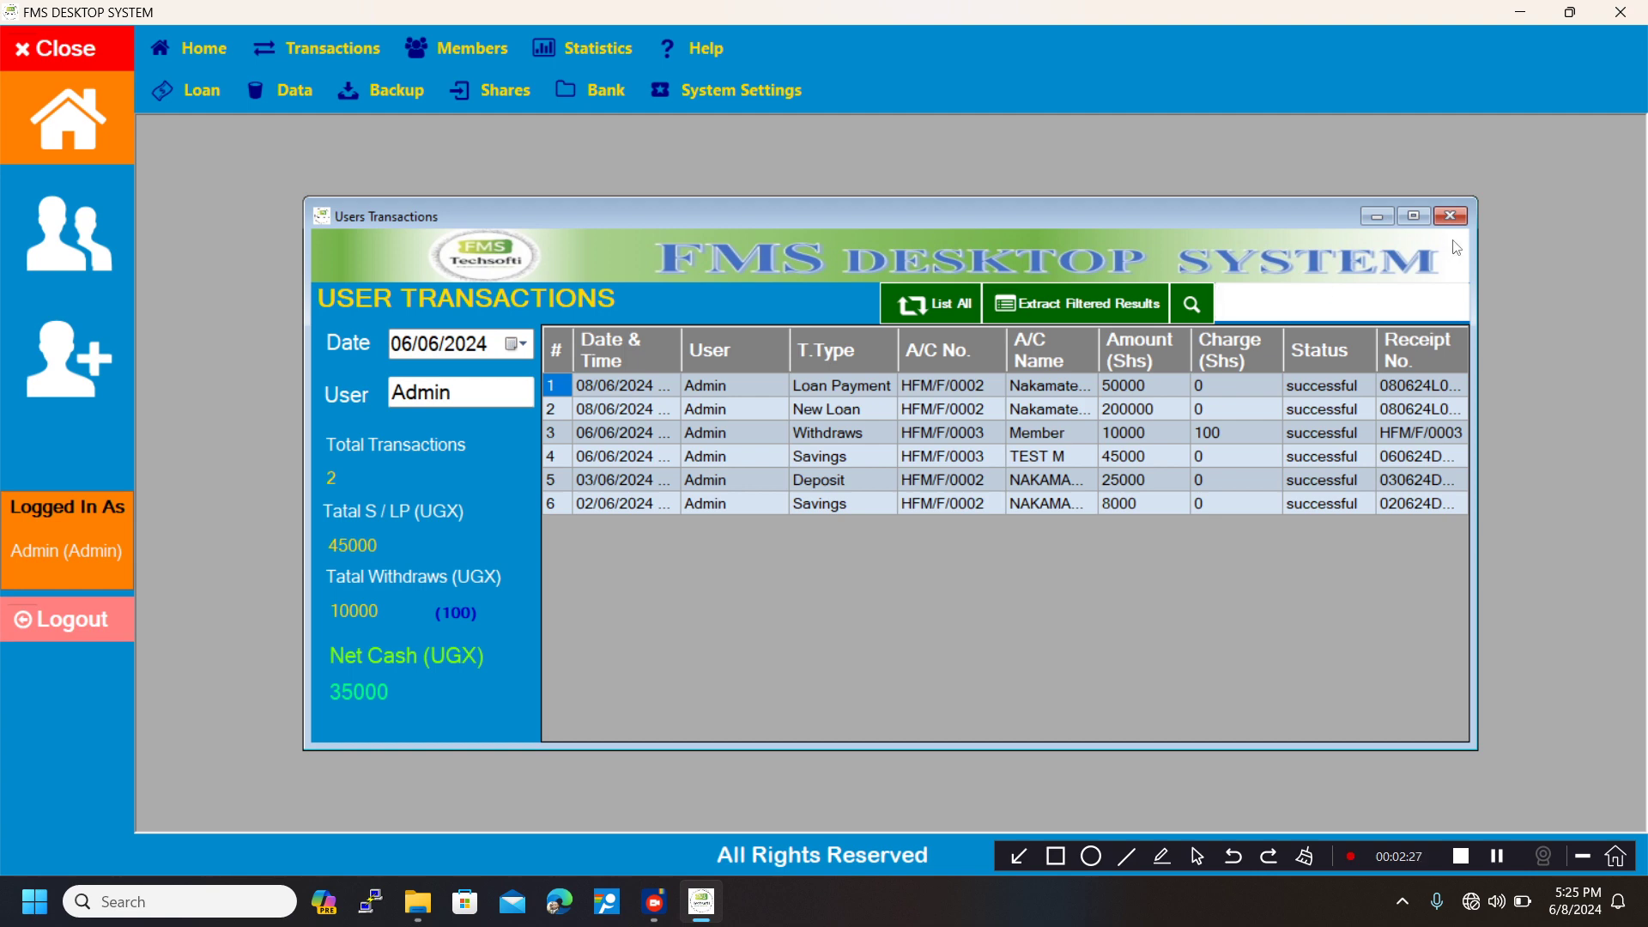
pyautogui.click(1454, 218)
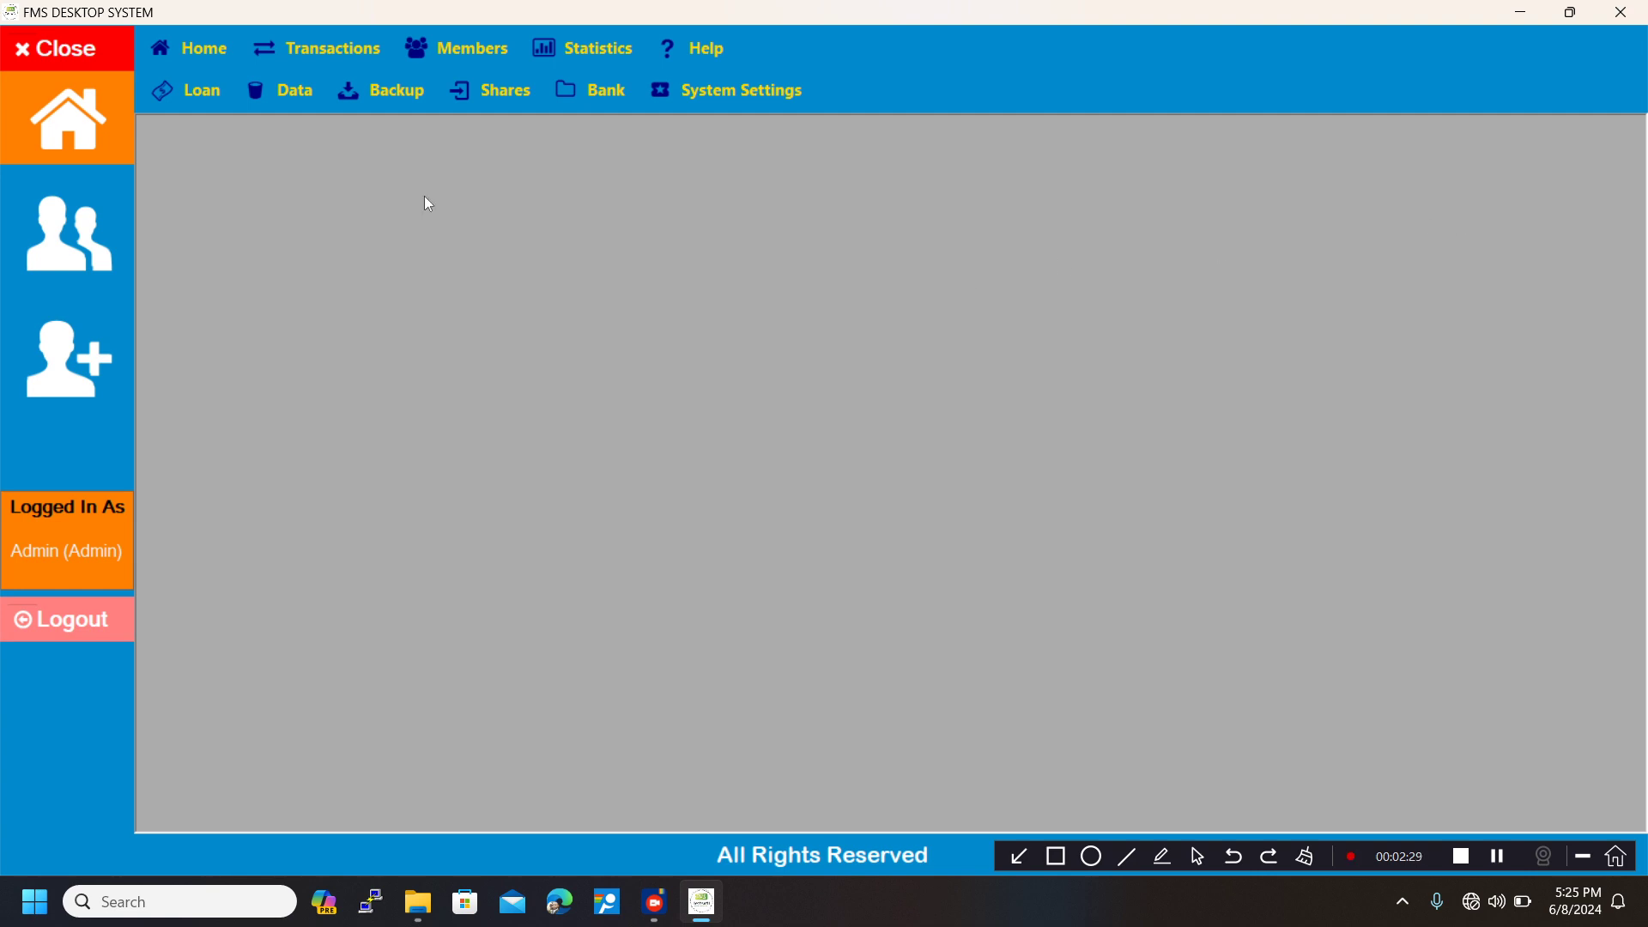
# Return to the recent transactions on the home page and open the list of members with shares.
pyautogui.click(123, 142)
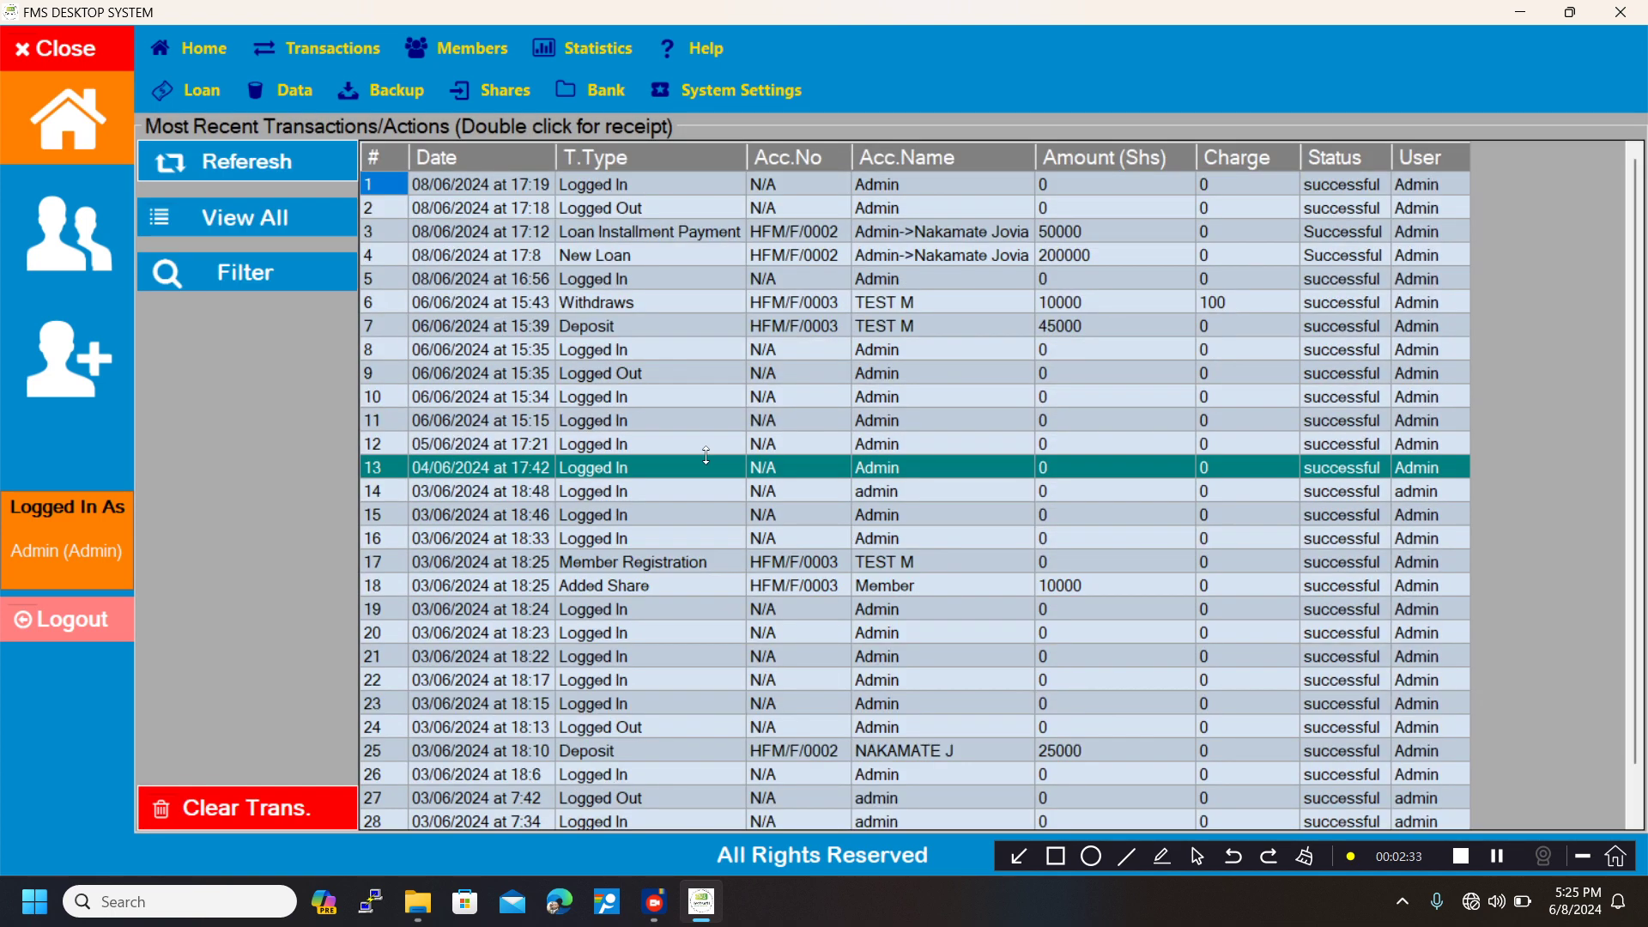
pyautogui.click(503, 104)
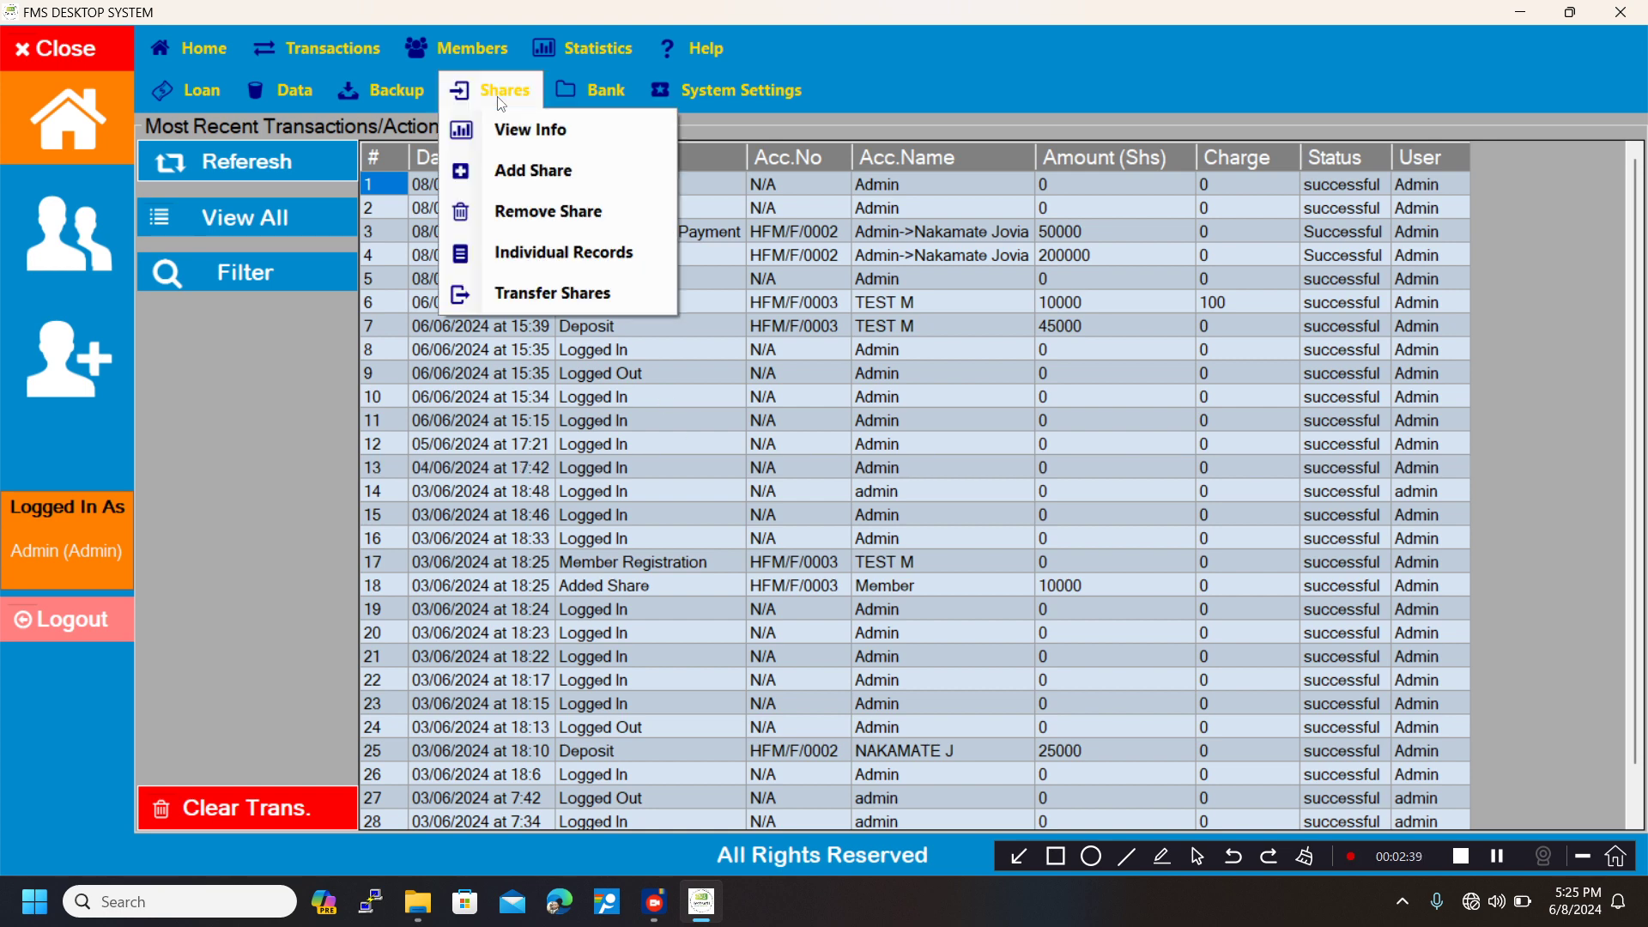
pyautogui.click(508, 127)
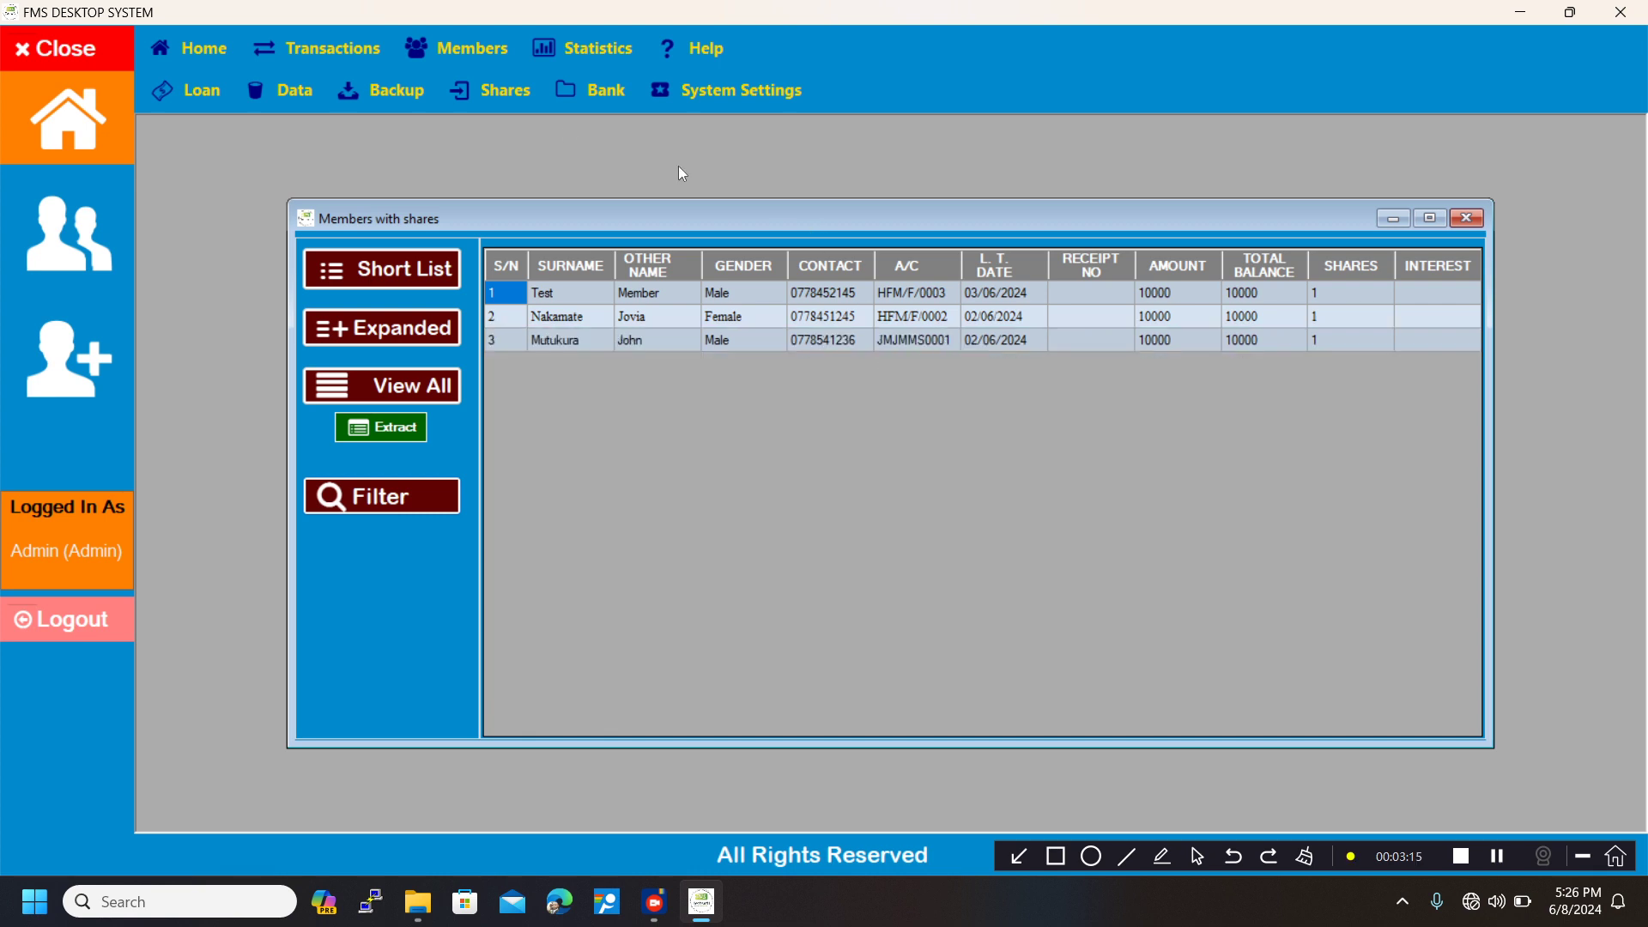
# Open the new member registration form and check its membership fee and share amounts, closing it without registering anyone.
pyautogui.click(348, 52)
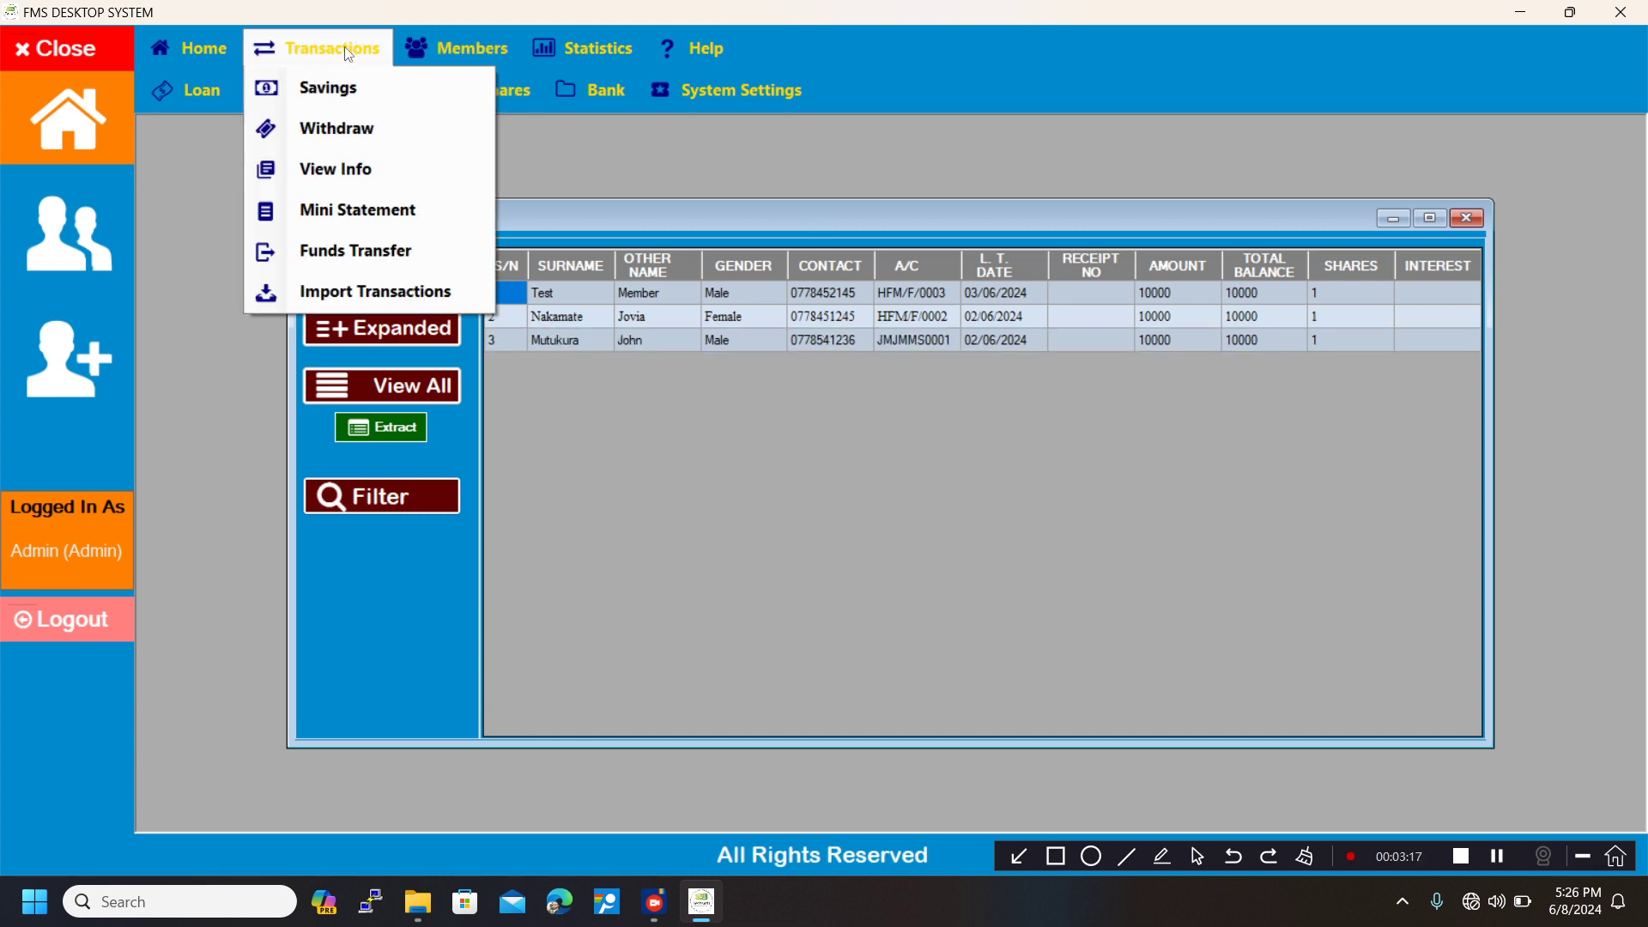
pyautogui.click(481, 85)
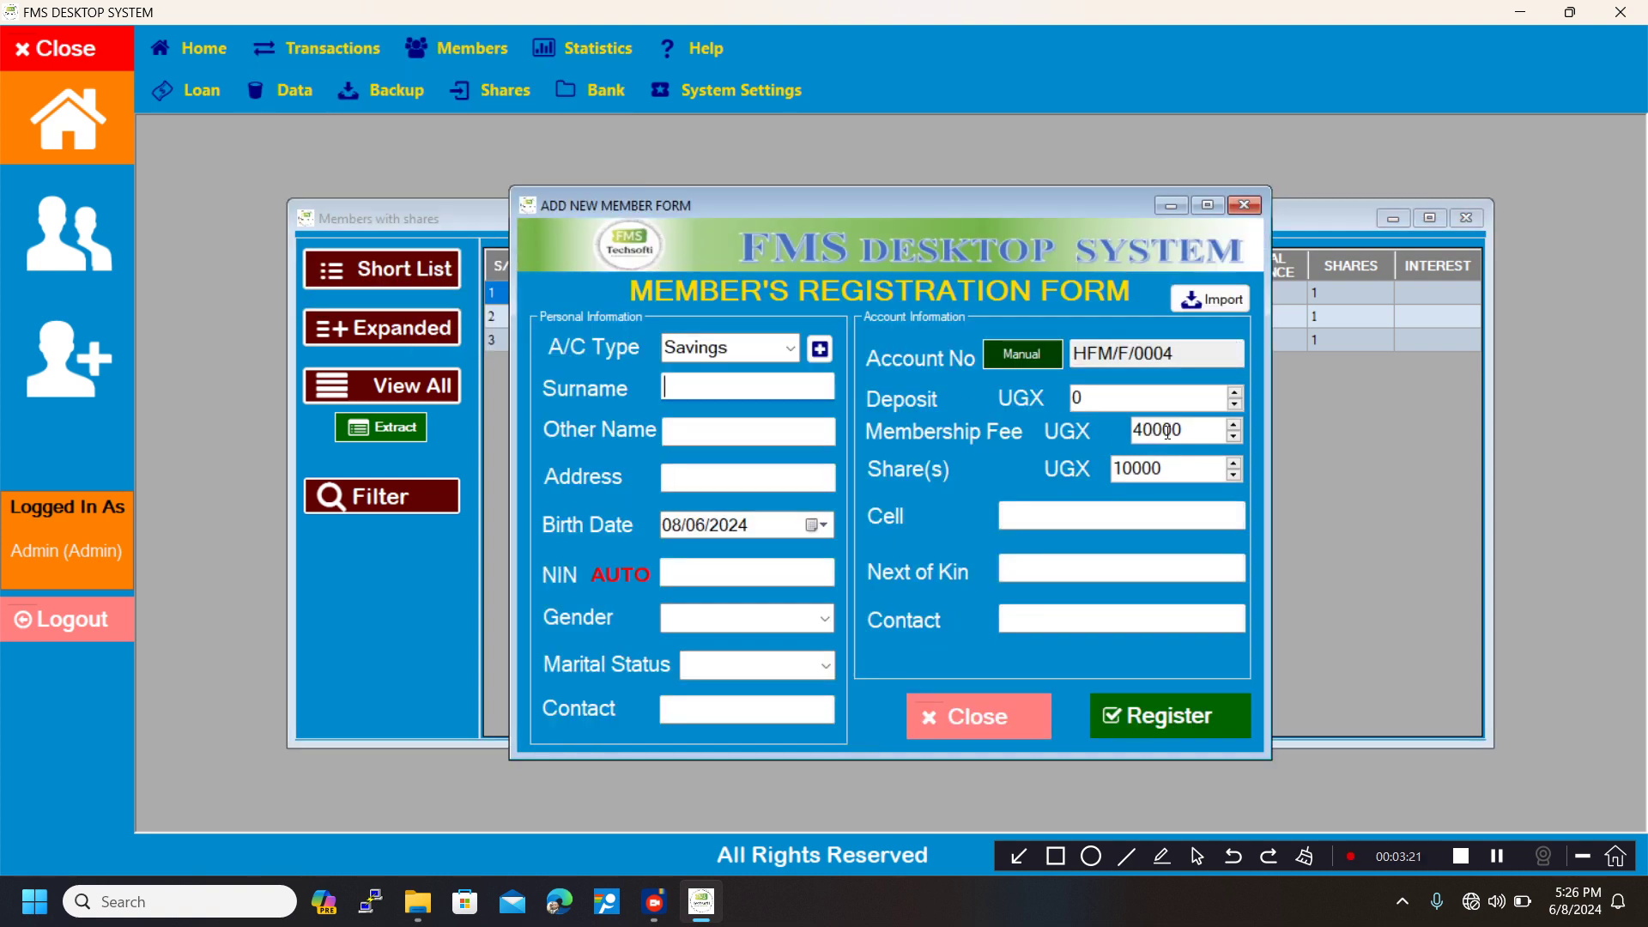
pyautogui.moveTo(1188, 429); pyautogui.dragTo(1117, 467)
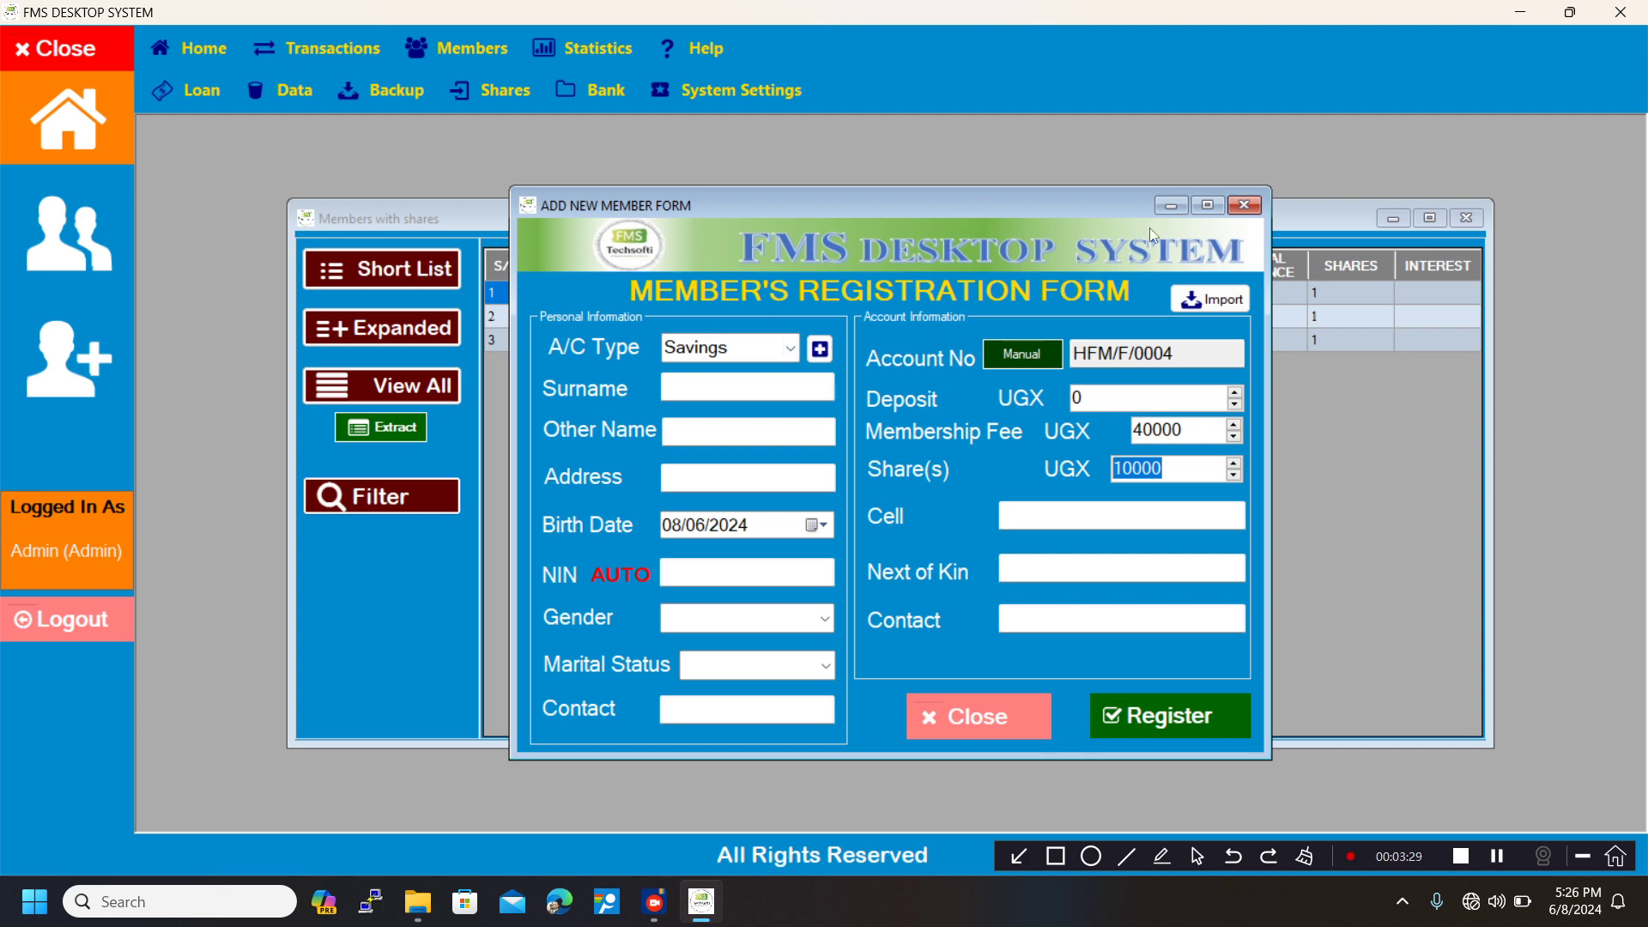
pyautogui.click(1243, 203)
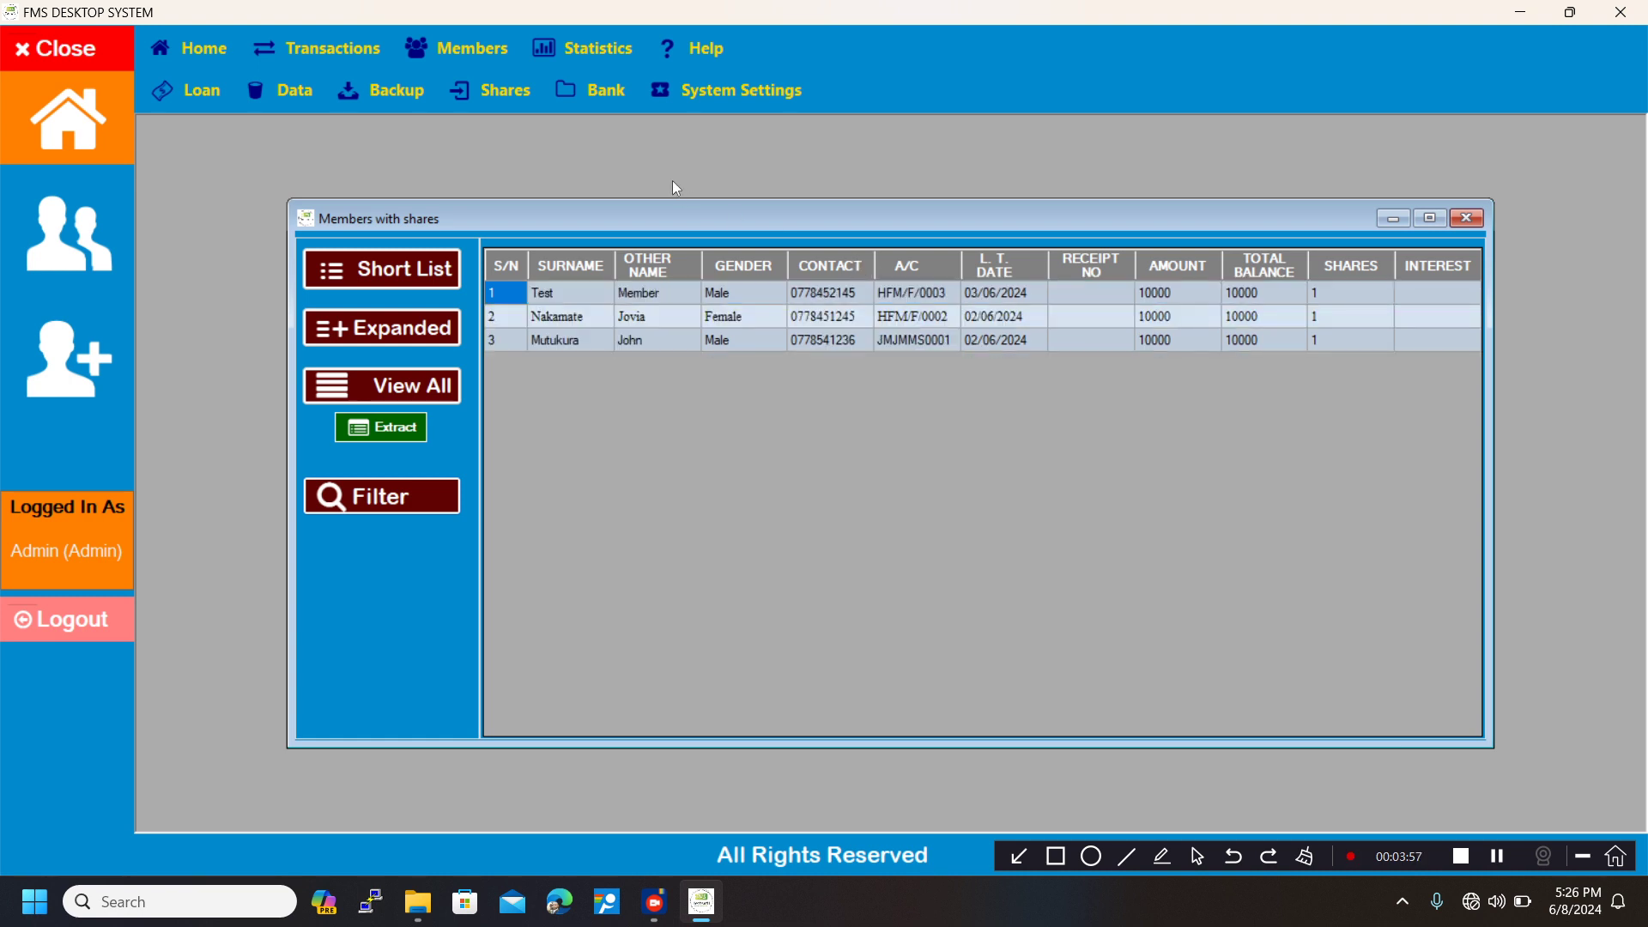
# Open the Add Shares form and load the member's details by entering the member's account number.
pyautogui.click(493, 90)
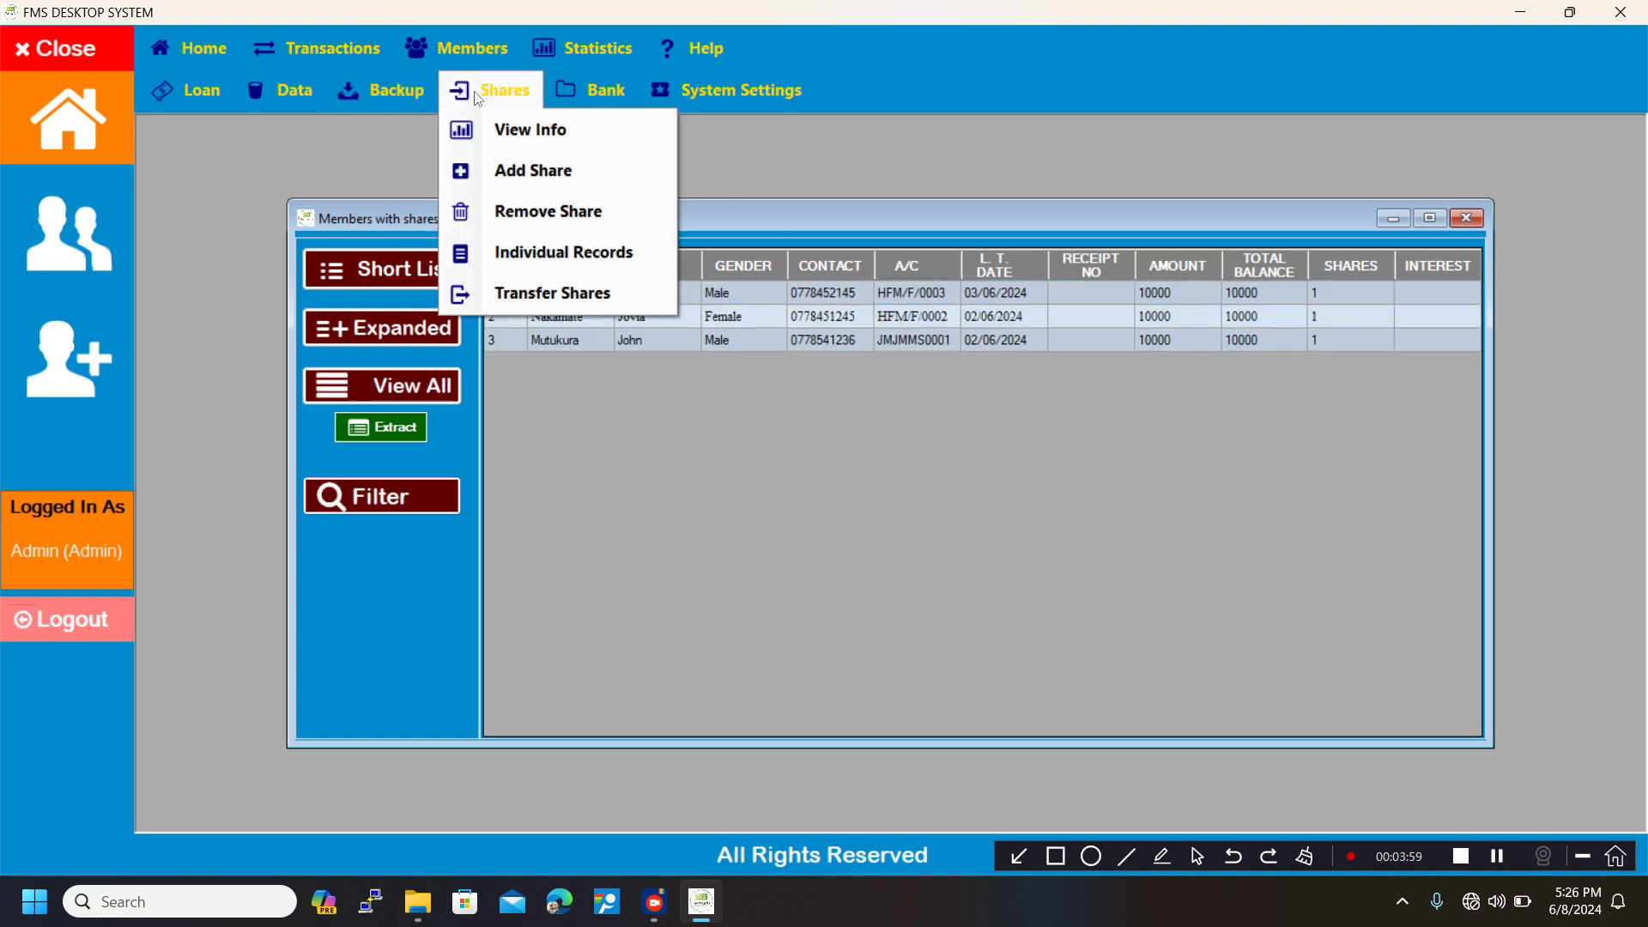
pyautogui.click(515, 172)
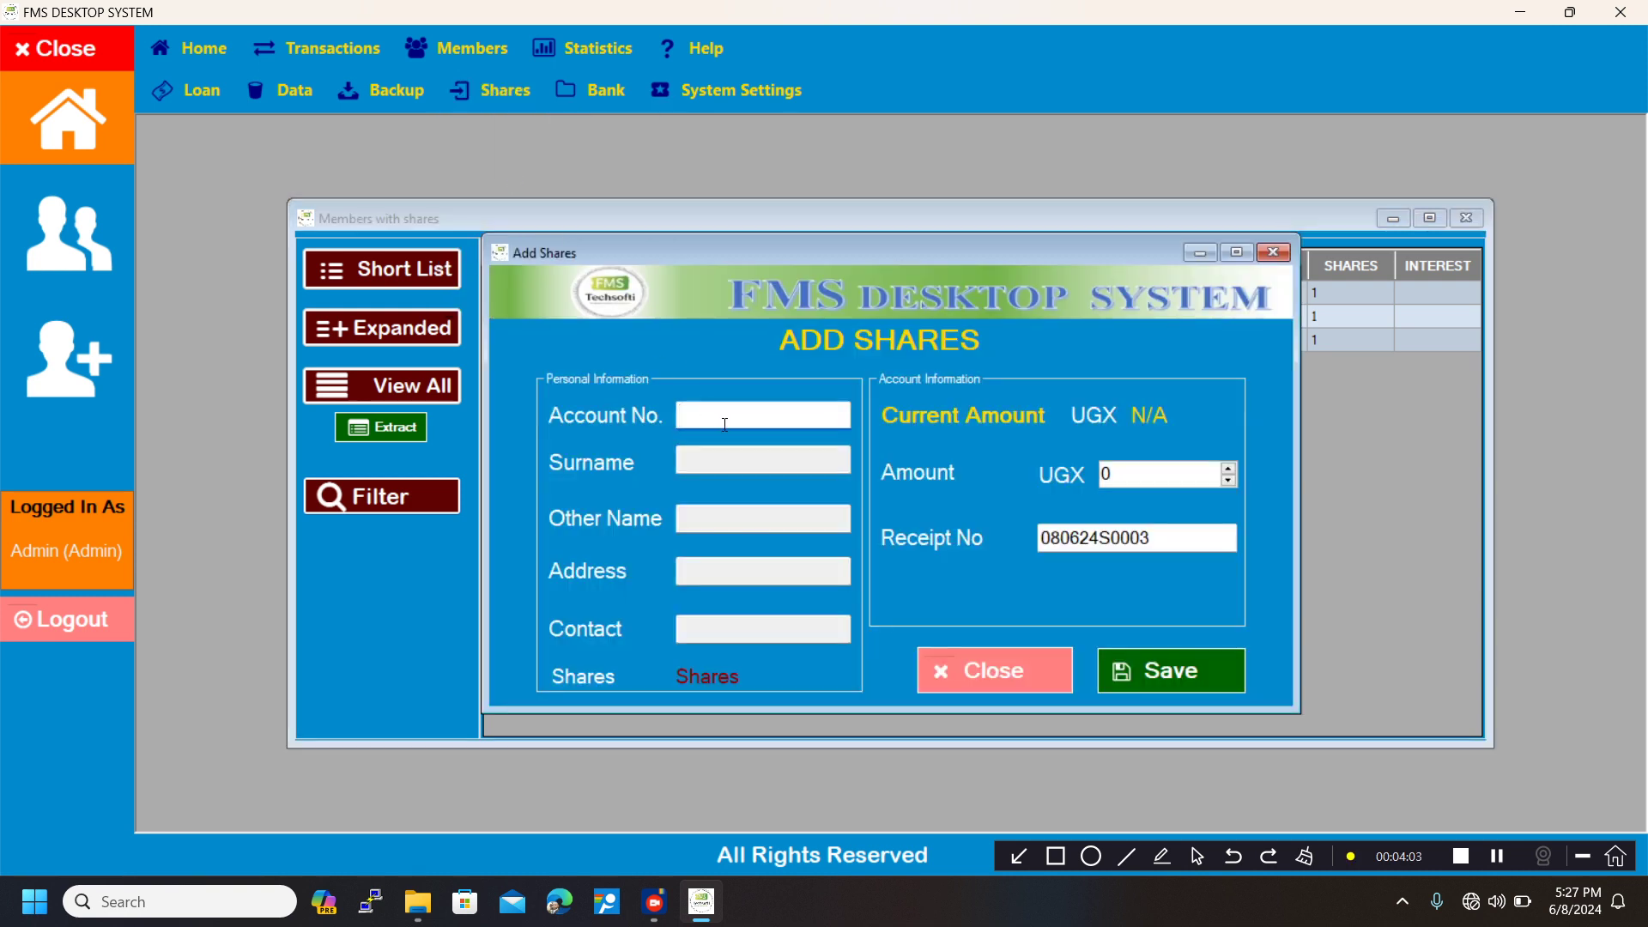
pyautogui.write('HFM/F/0002')
pyautogui.click(725, 457)
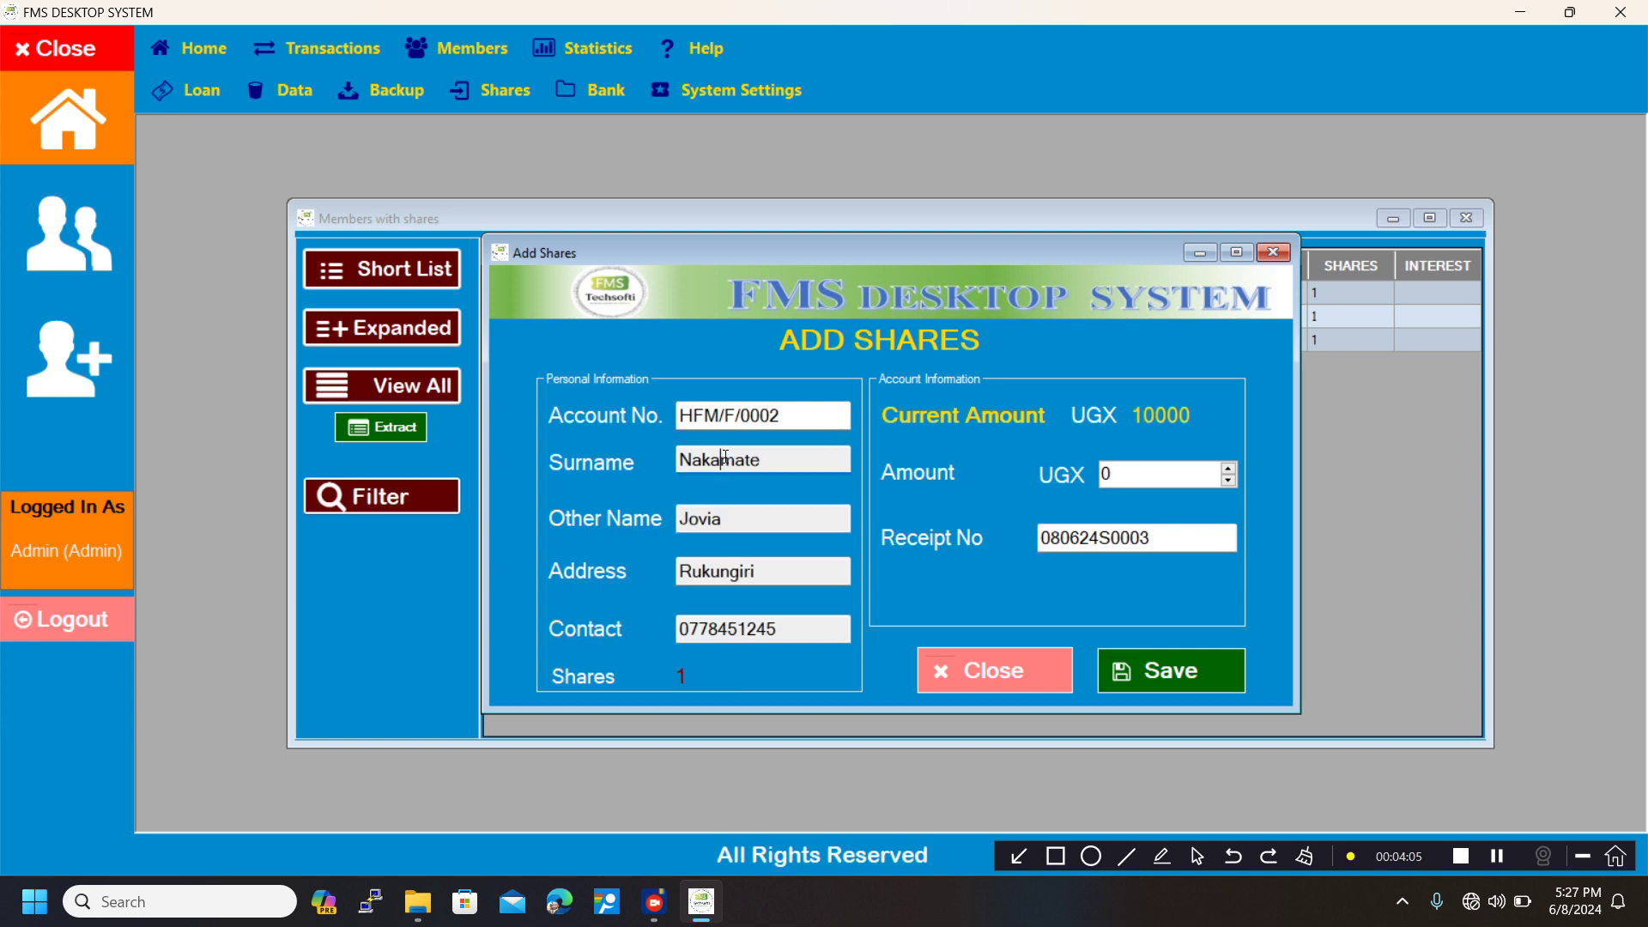
# Set the share amount to 25000 UGX, save the addition, and close the Add Shares form.
pyautogui.click(1131, 466)
pyautogui.press('BackSpace')
pyautogui.write('25000')
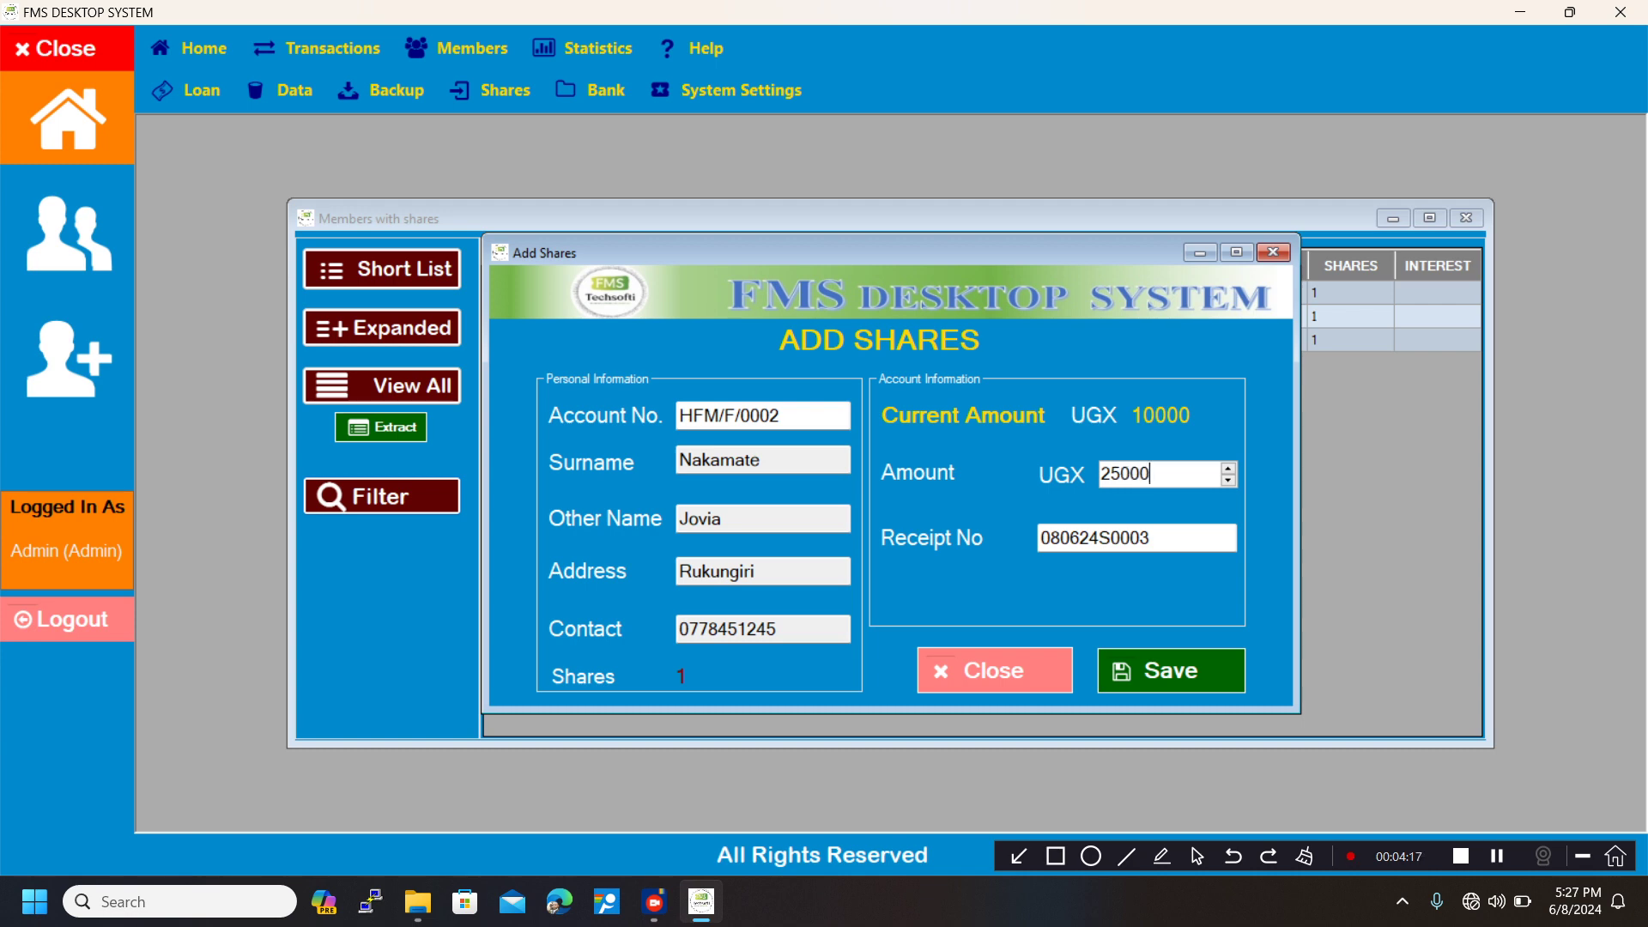
pyautogui.click(1106, 536)
pyautogui.moveTo(1107, 537); pyautogui.dragTo(1100, 537)
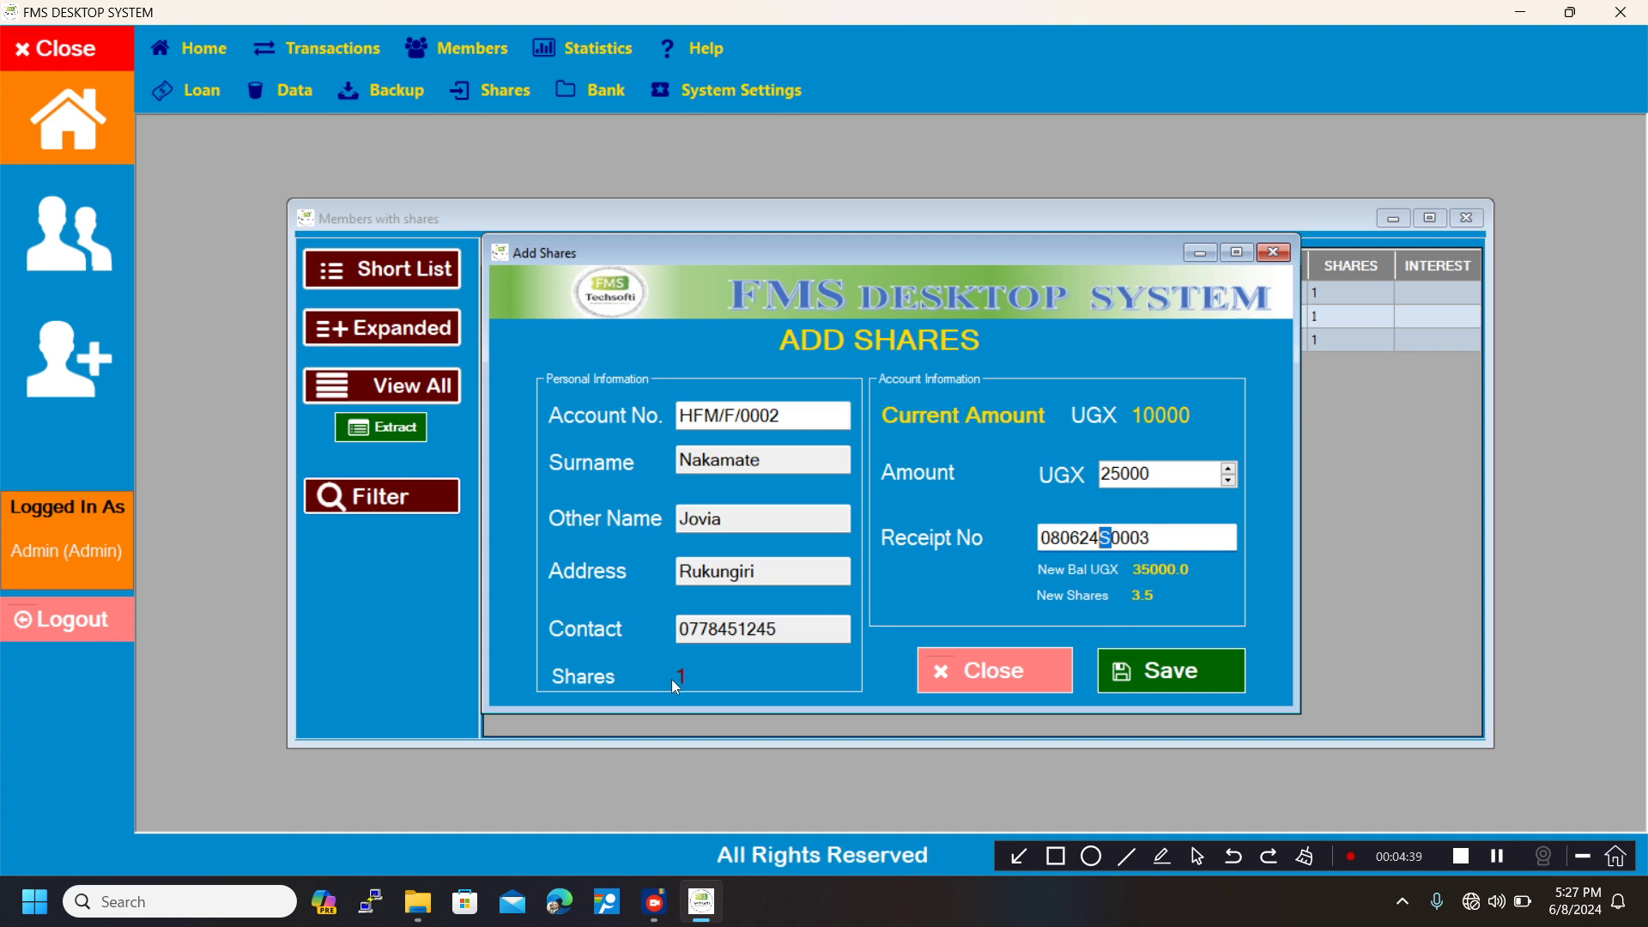
pyautogui.click(1153, 669)
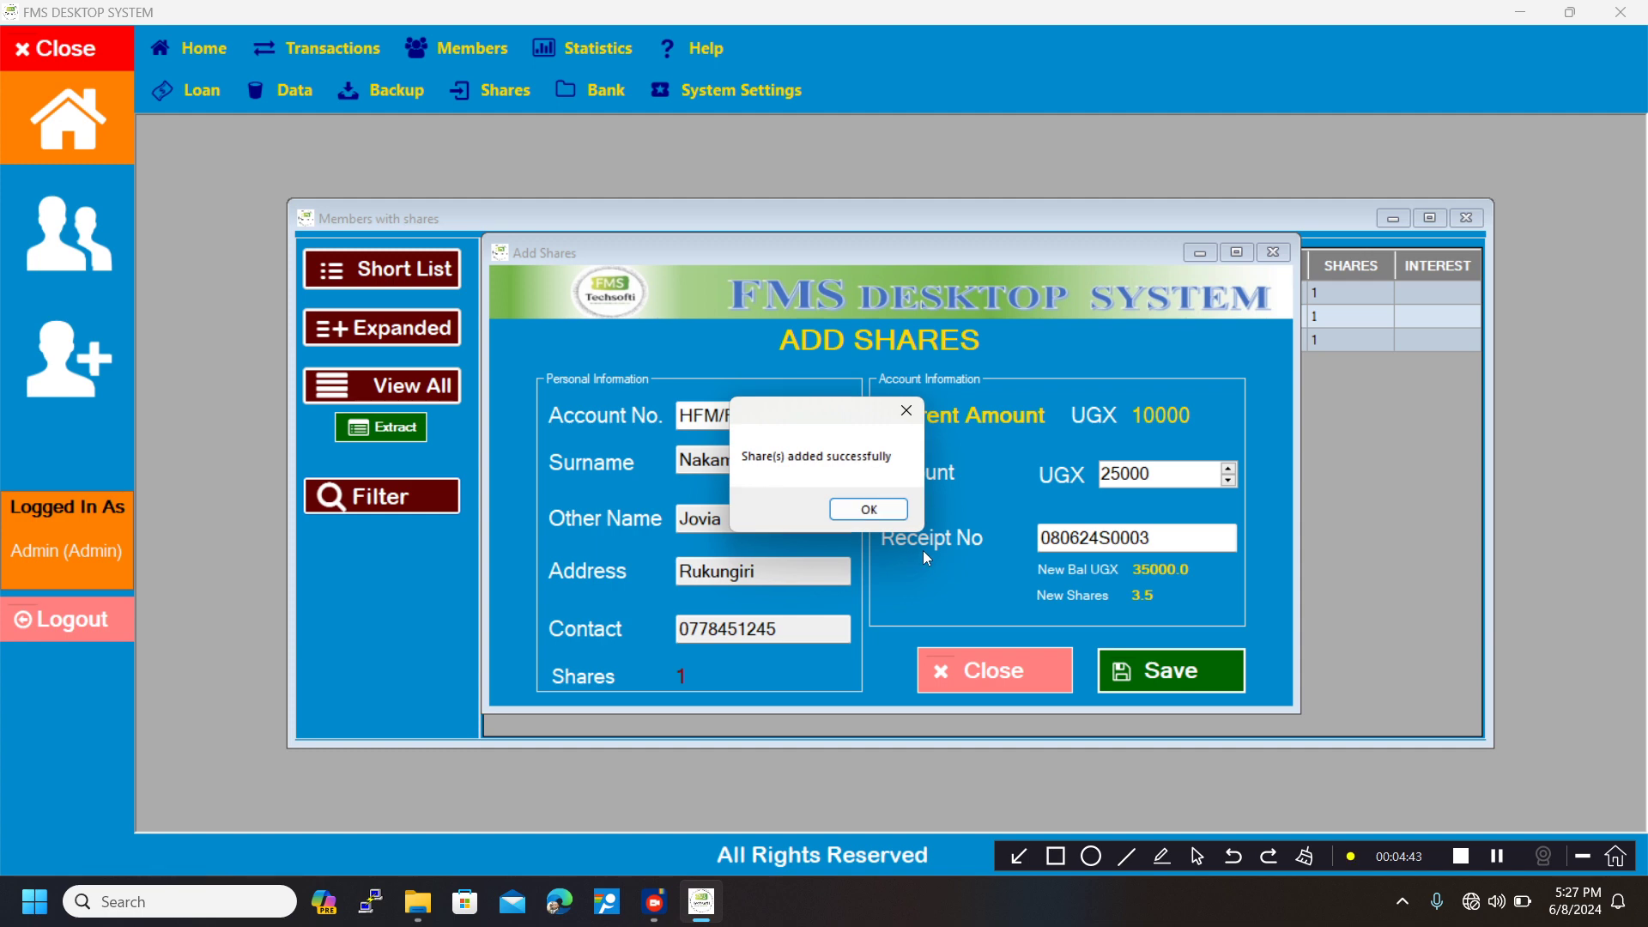
pyautogui.click(871, 510)
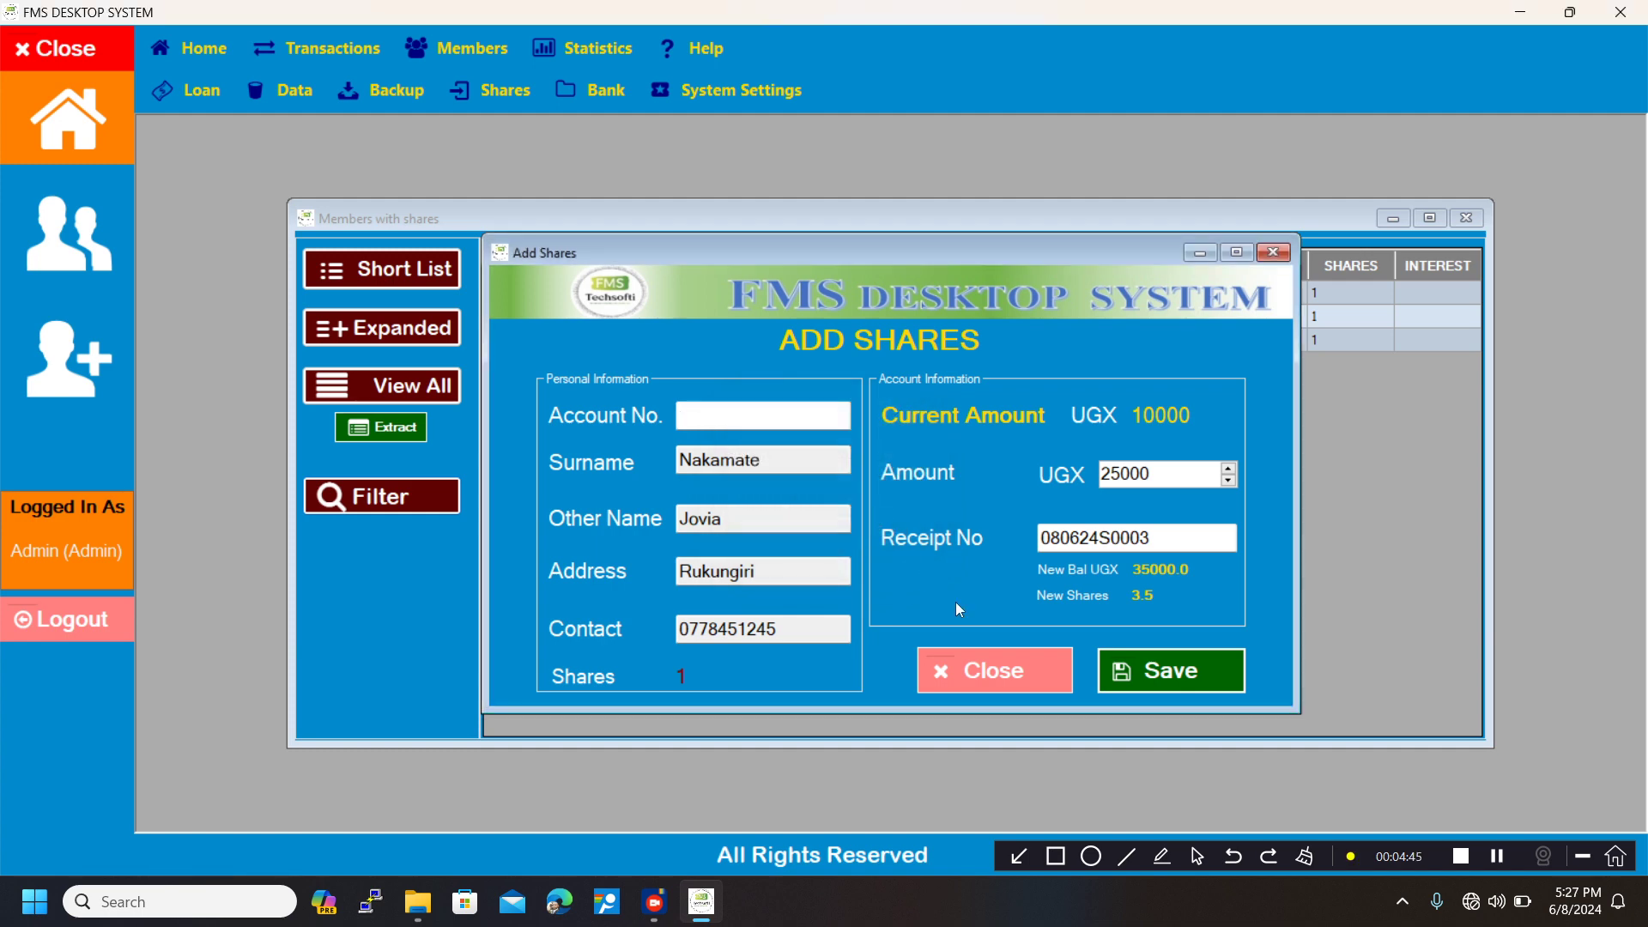
pyautogui.click(1019, 675)
# Refresh the members-with-shares list using the short list view to check the member's share balance.
pyautogui.click(826, 293)
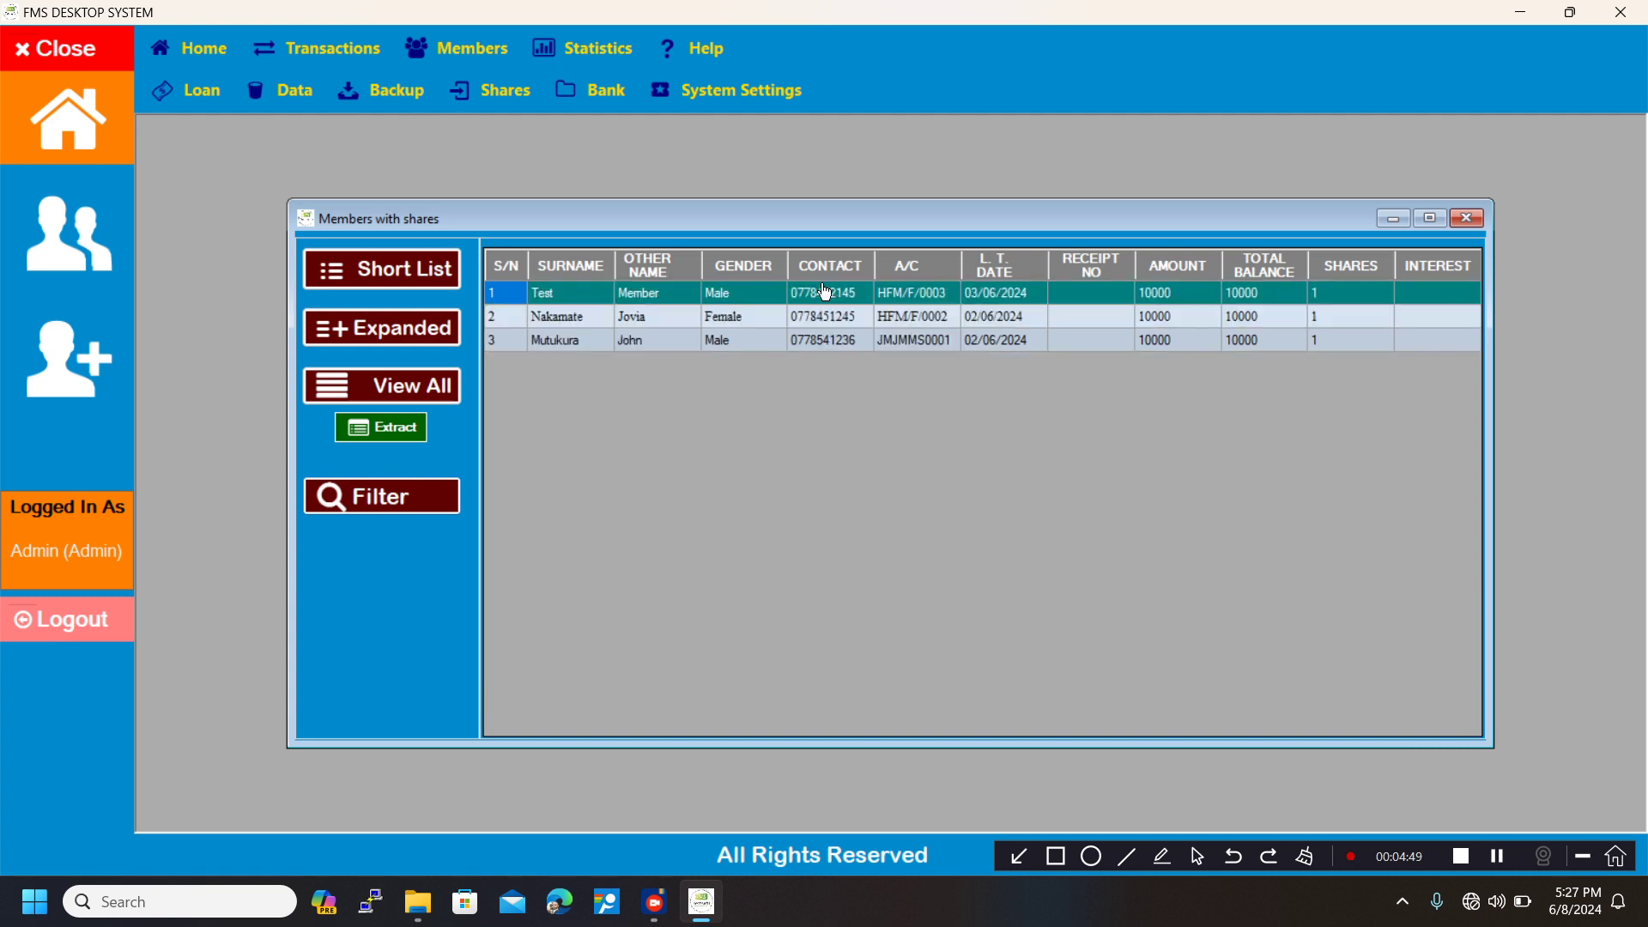
pyautogui.click(423, 286)
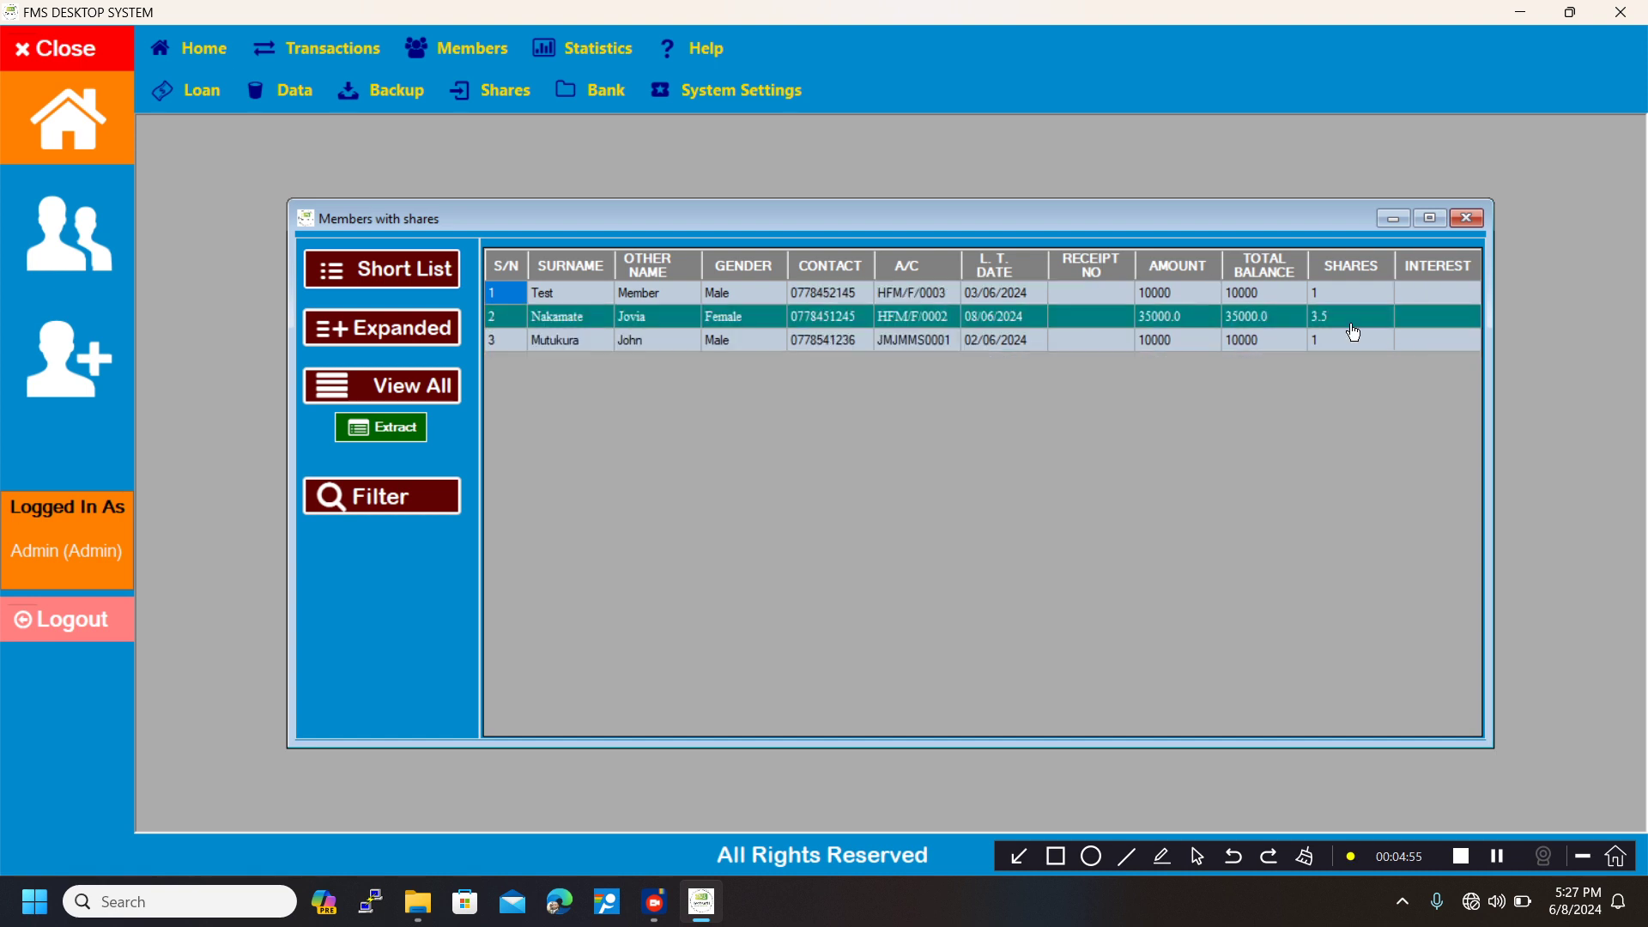
# Open the Remove Shares form and load the member's details by entering the same member's account number.
pyautogui.click(481, 99)
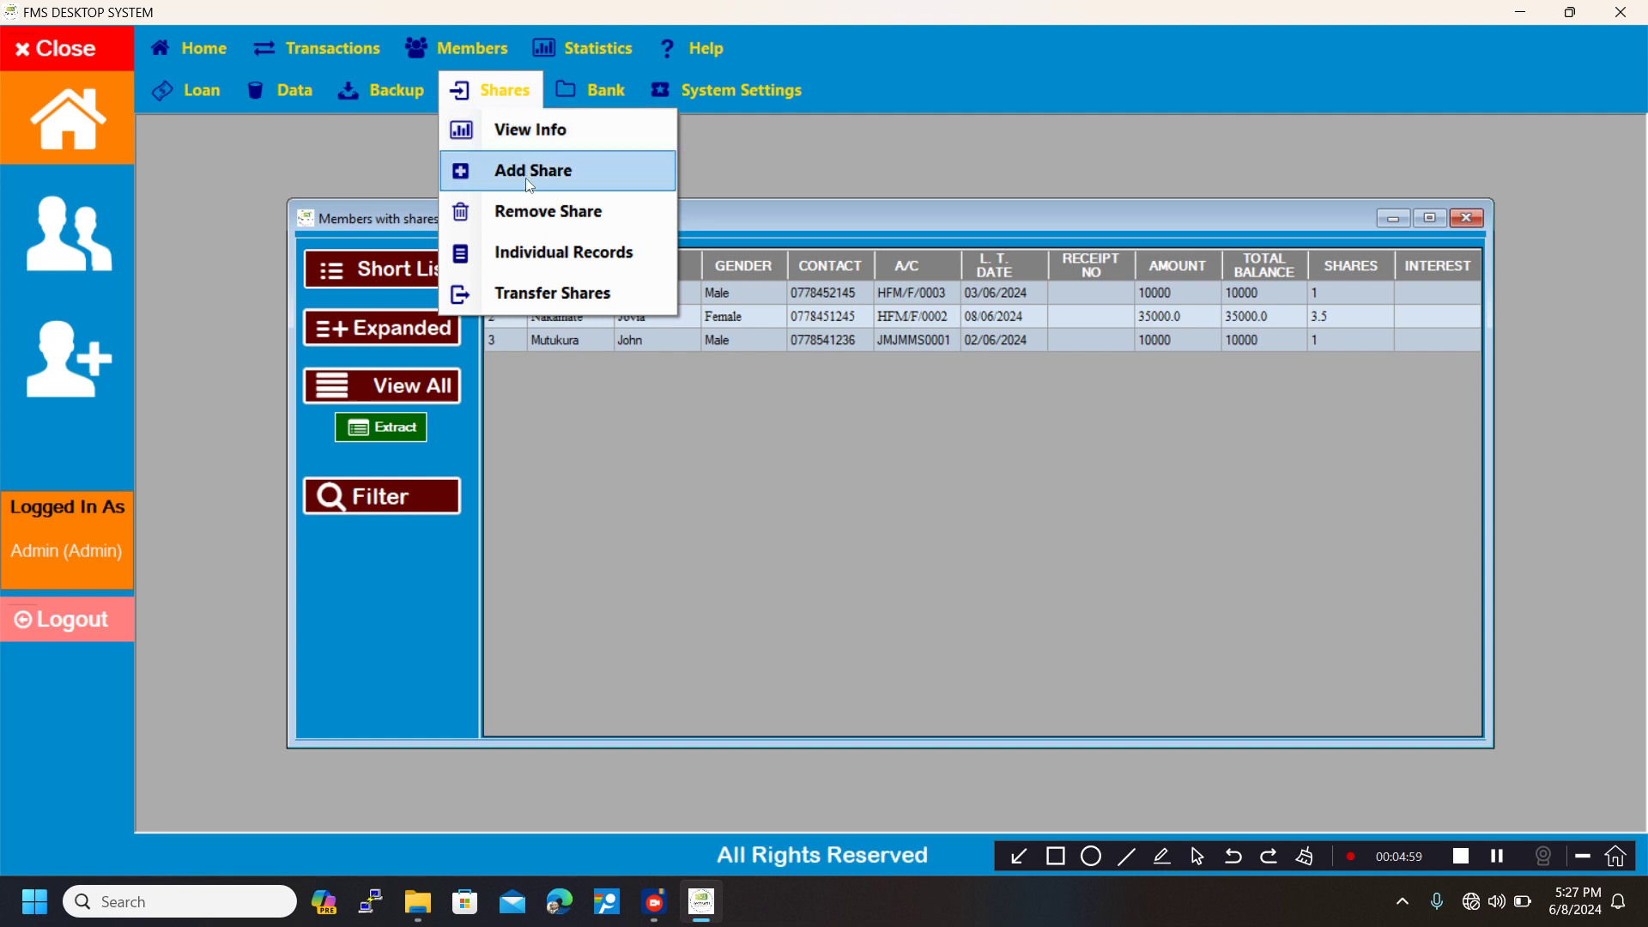
pyautogui.click(528, 210)
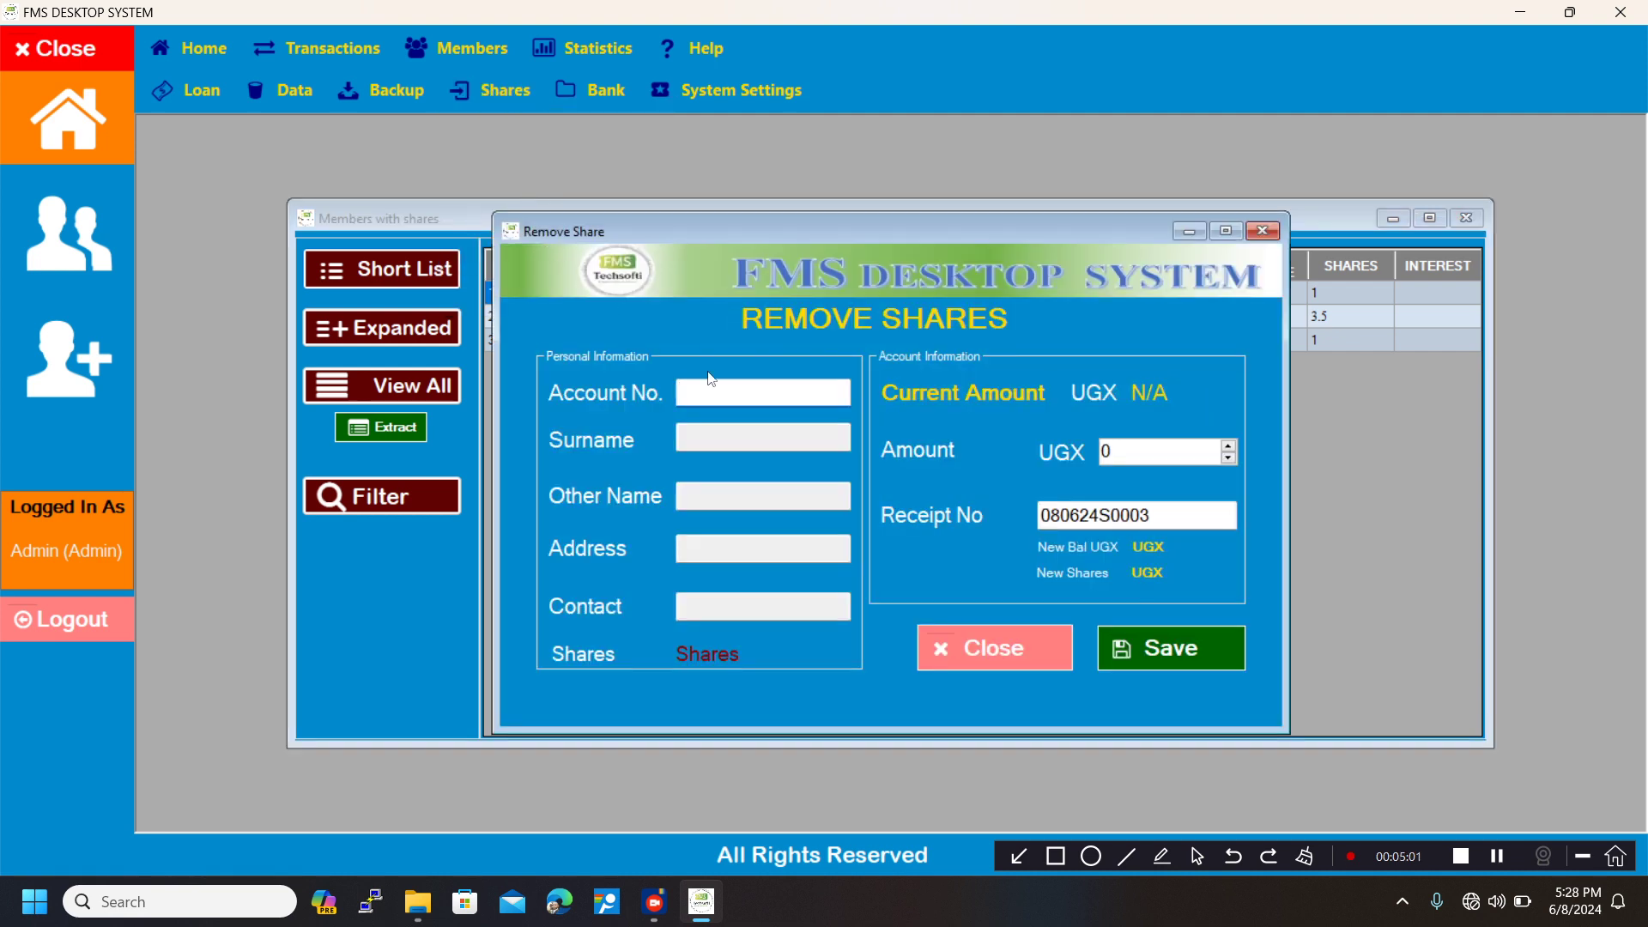
pyautogui.click(717, 390)
pyautogui.write('HFM/F/0002')
pyautogui.click(723, 435)
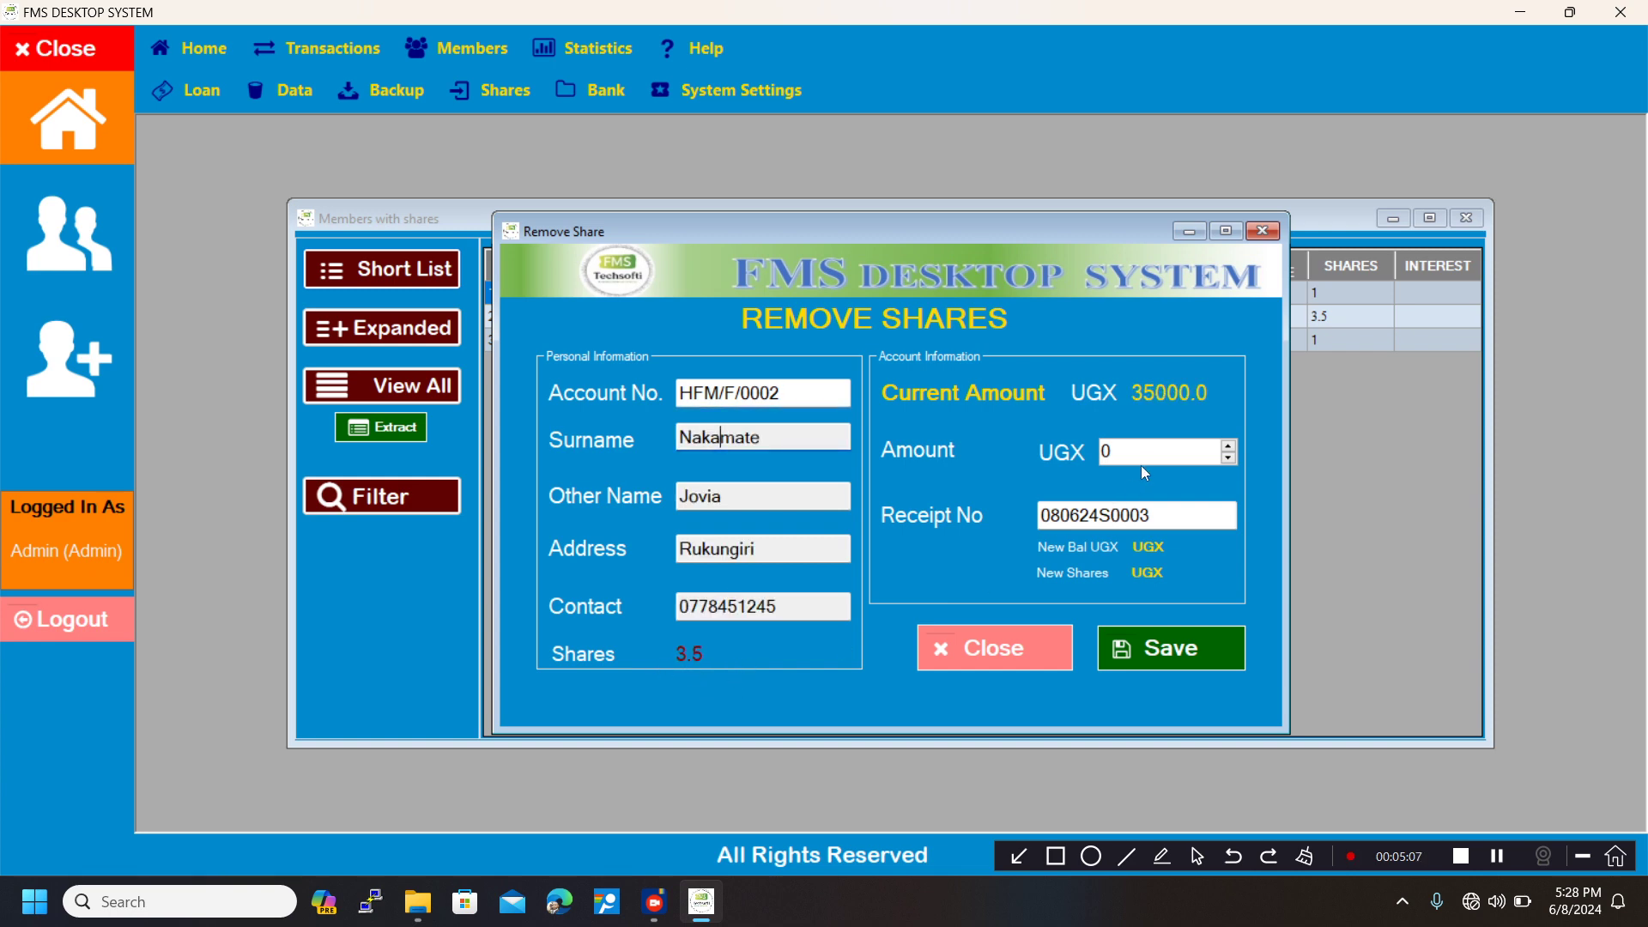
# Try to set the share amount for removal to 5000 UGX.
pyautogui.moveTo(1135, 453); pyautogui.dragTo(1085, 451)
pyautogui.write('5000')
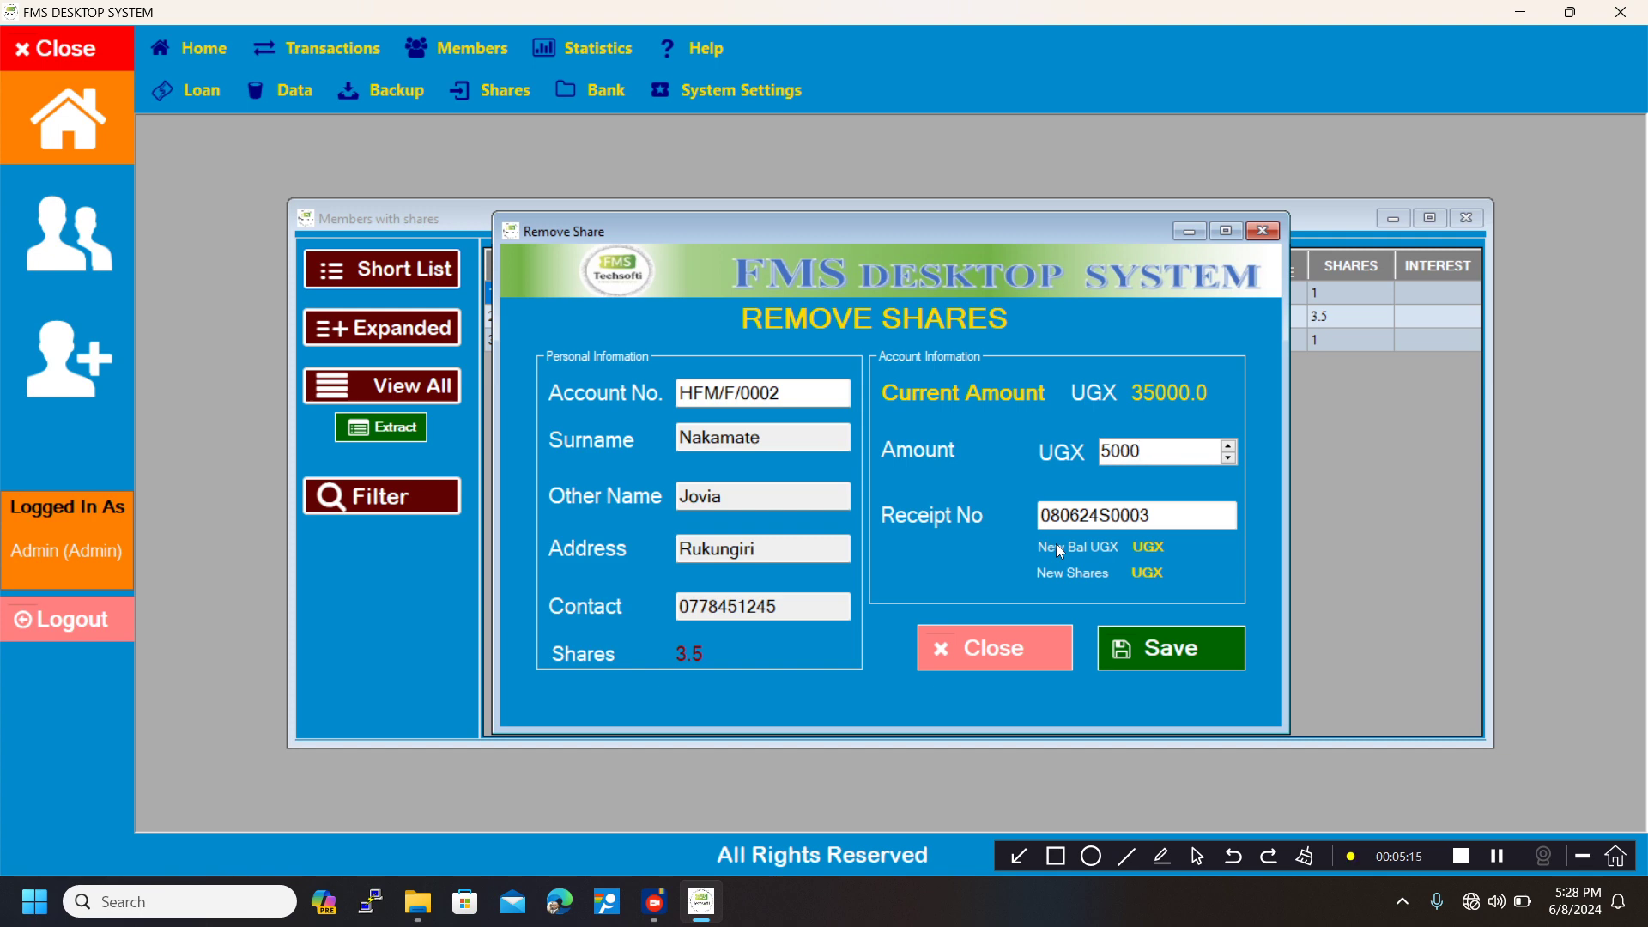
pyautogui.click(1164, 523)
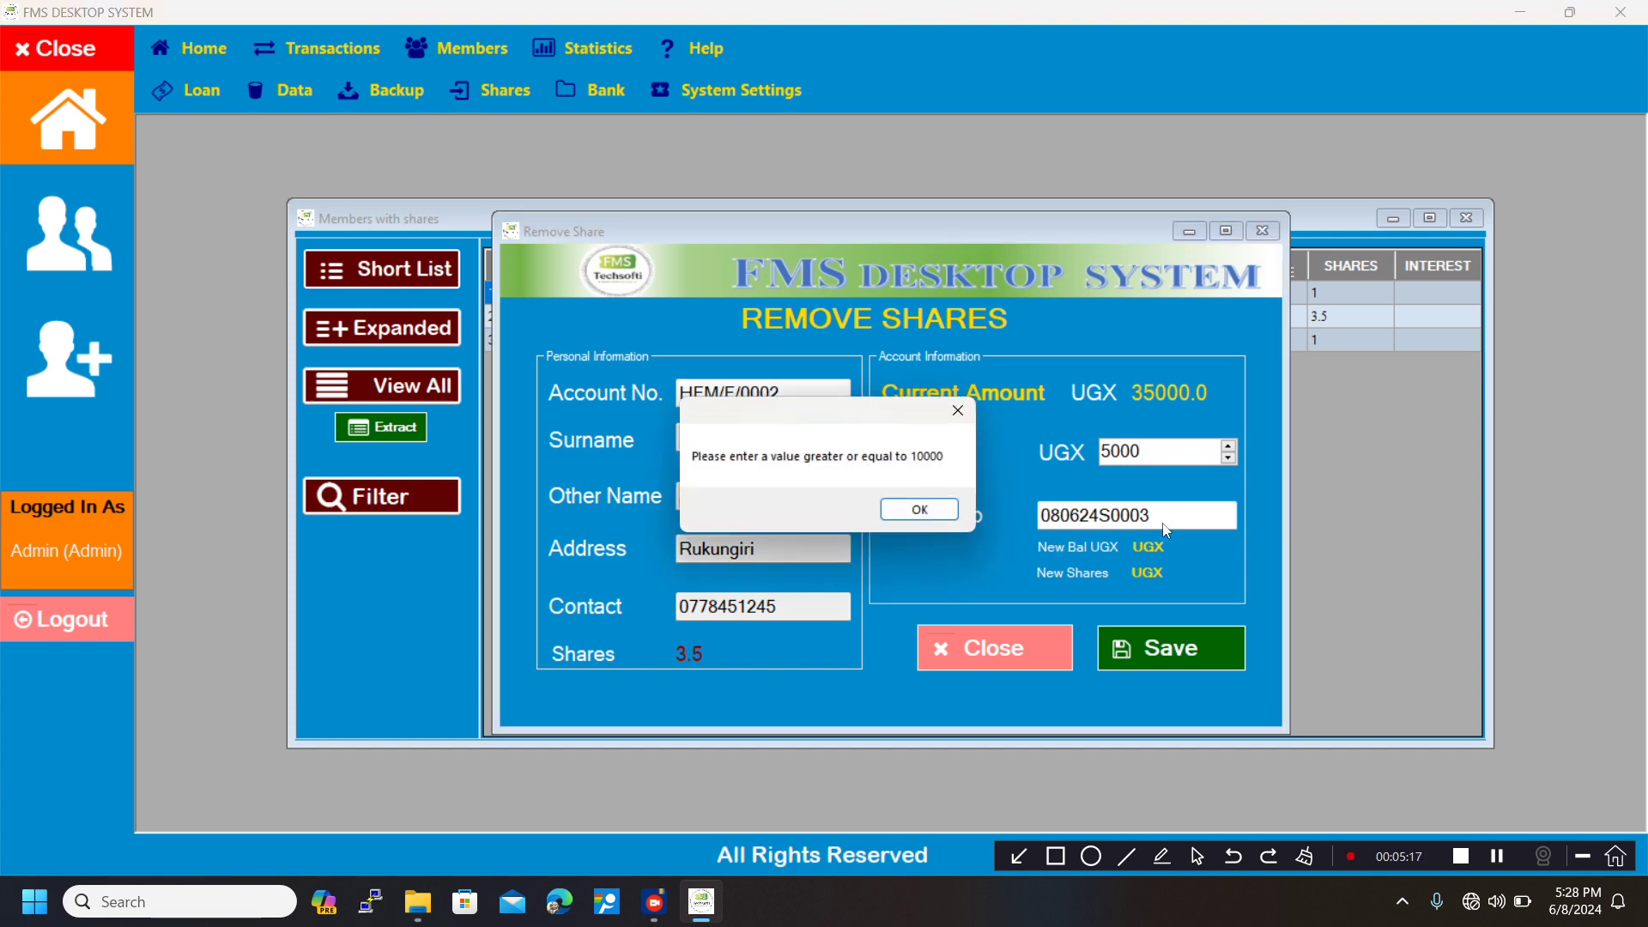
pyautogui.click(907, 514)
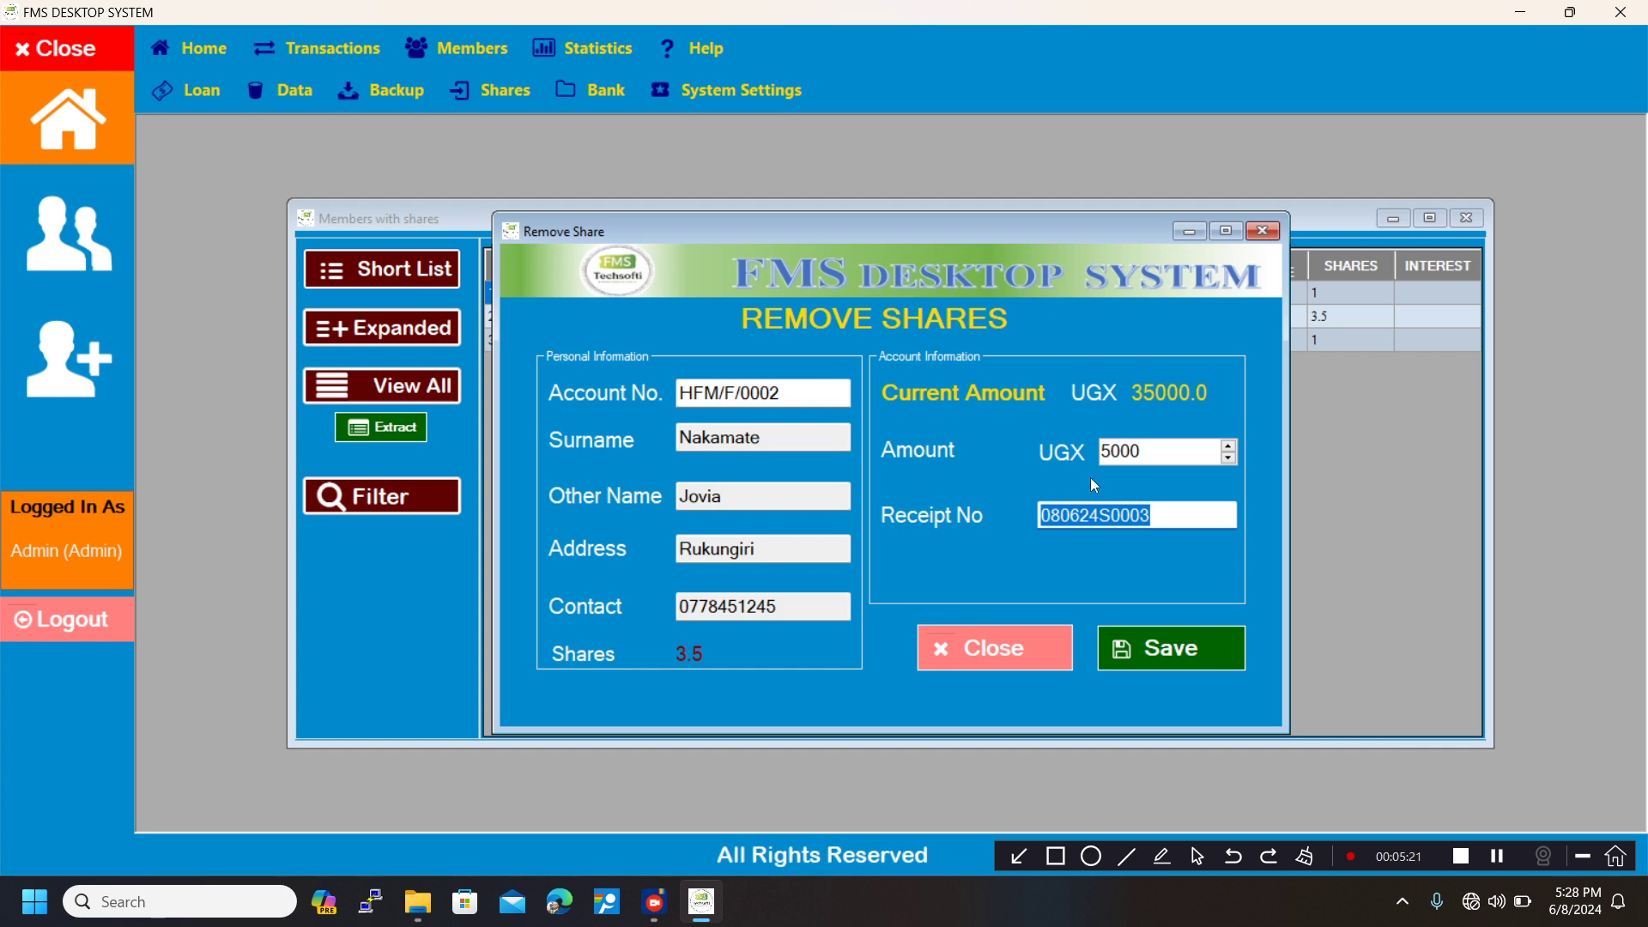
# Set the share amount for removal to 10000 UGX.
pyautogui.click(1151, 453)
pyautogui.press('BackSpace')
pyautogui.press('BackSpace')
pyautogui.press('BackSpace')
pyautogui.press('BackSpace')
pyautogui.write('1')
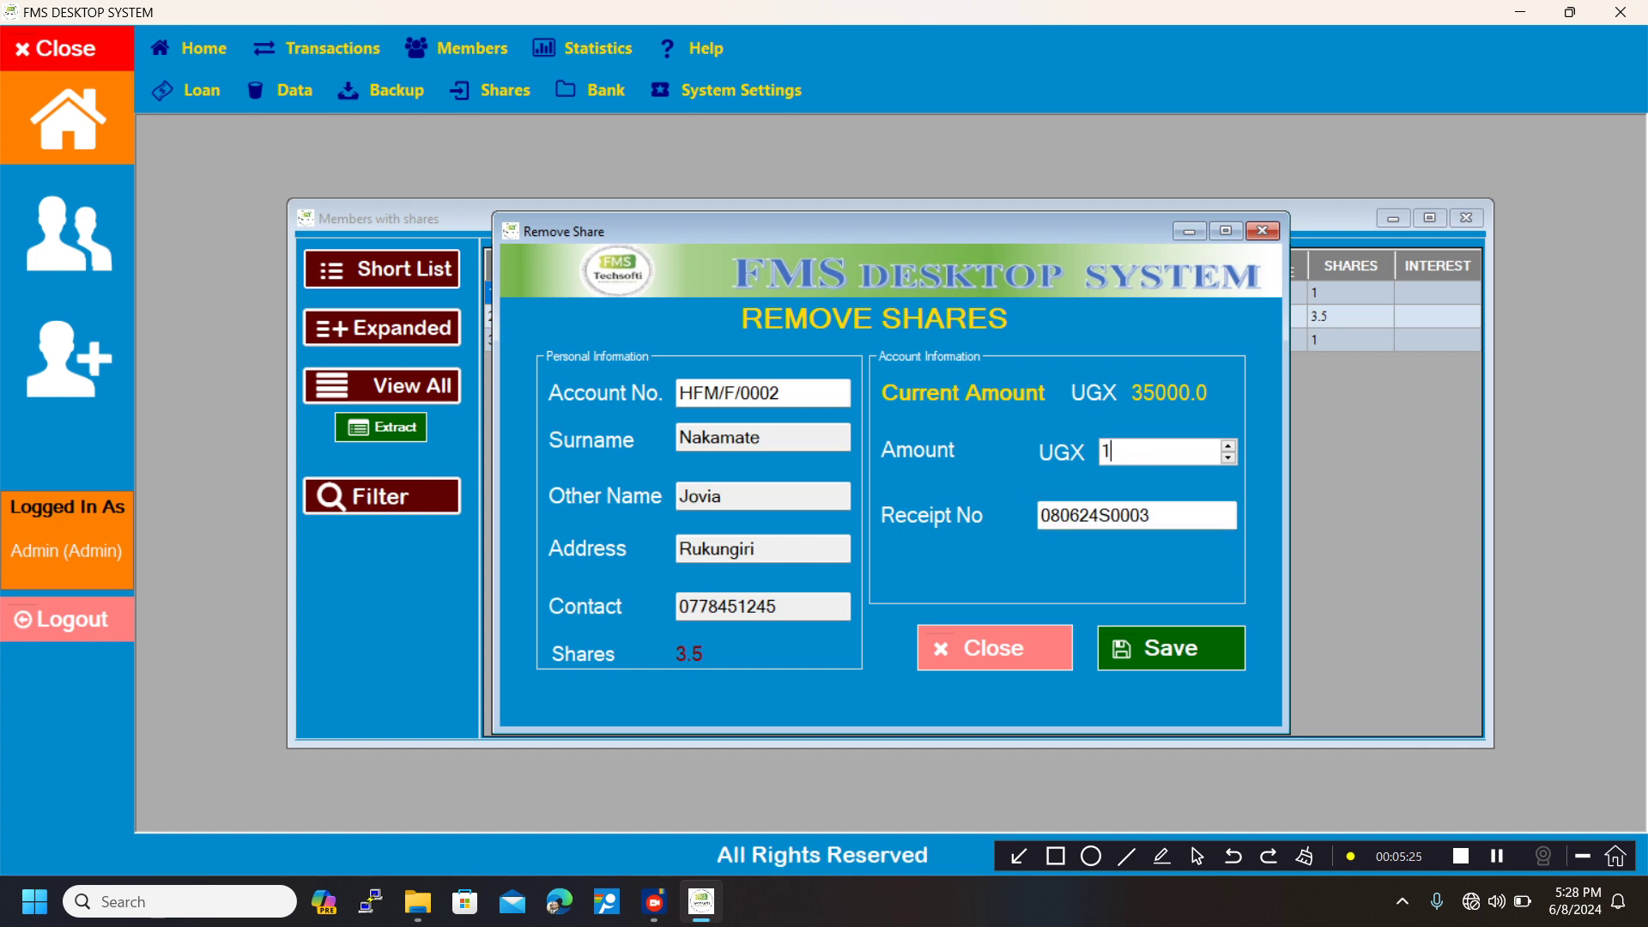
pyautogui.write('0000')
pyautogui.click(1171, 515)
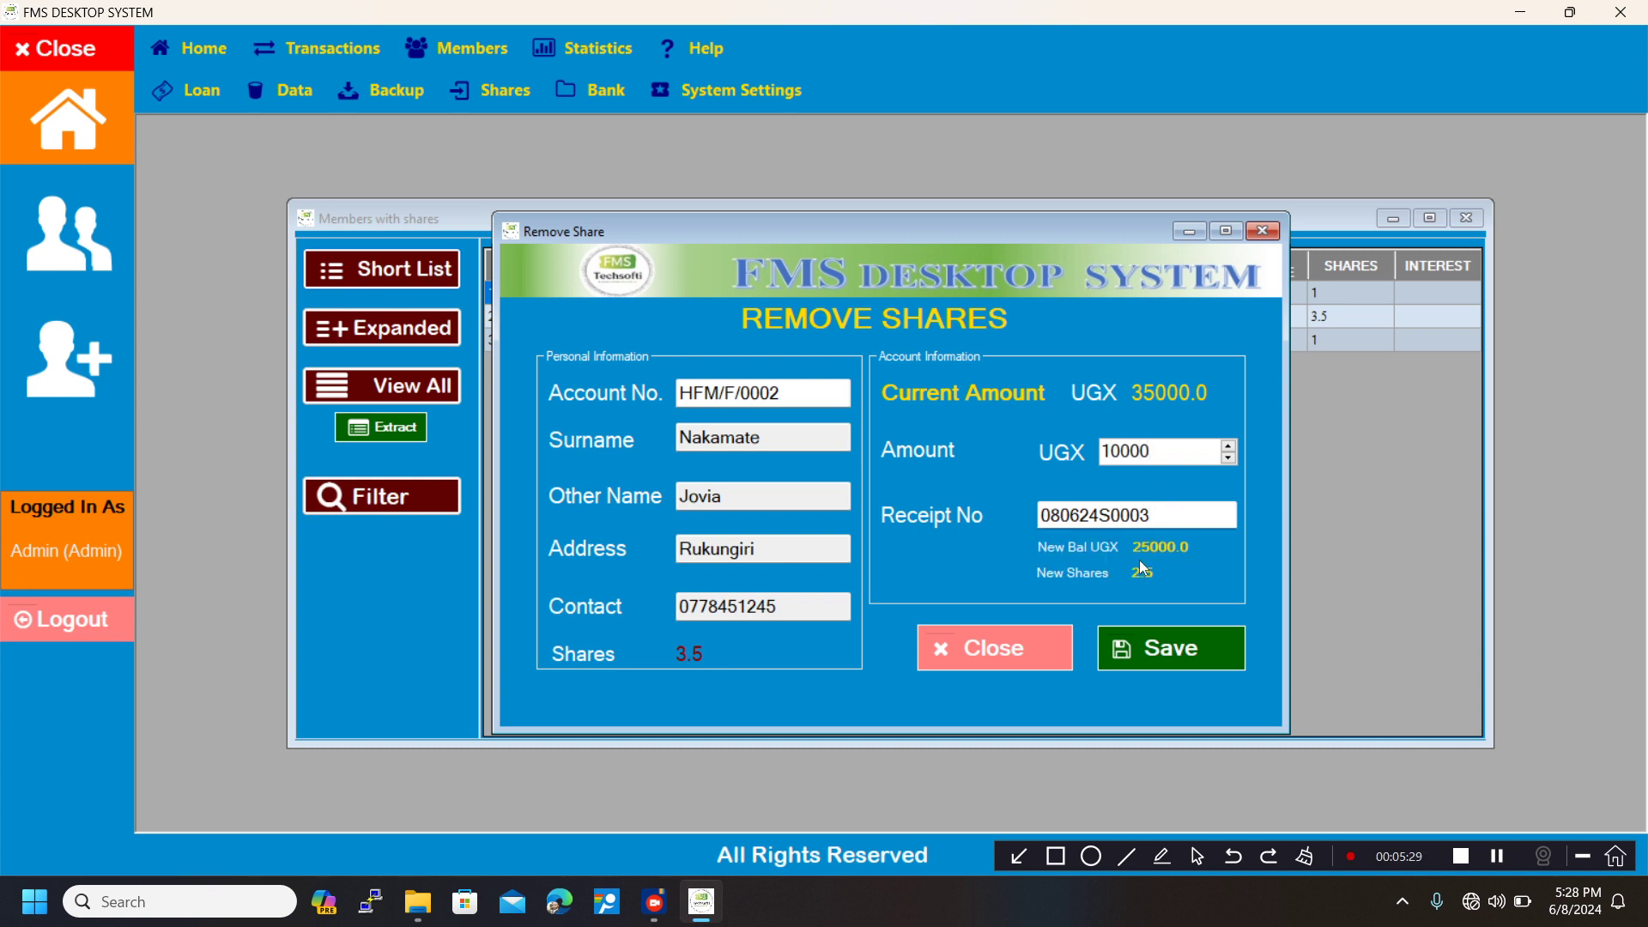
# Save the share removal and refresh the members-with-shares list using the short list view.
pyautogui.click(1145, 649)
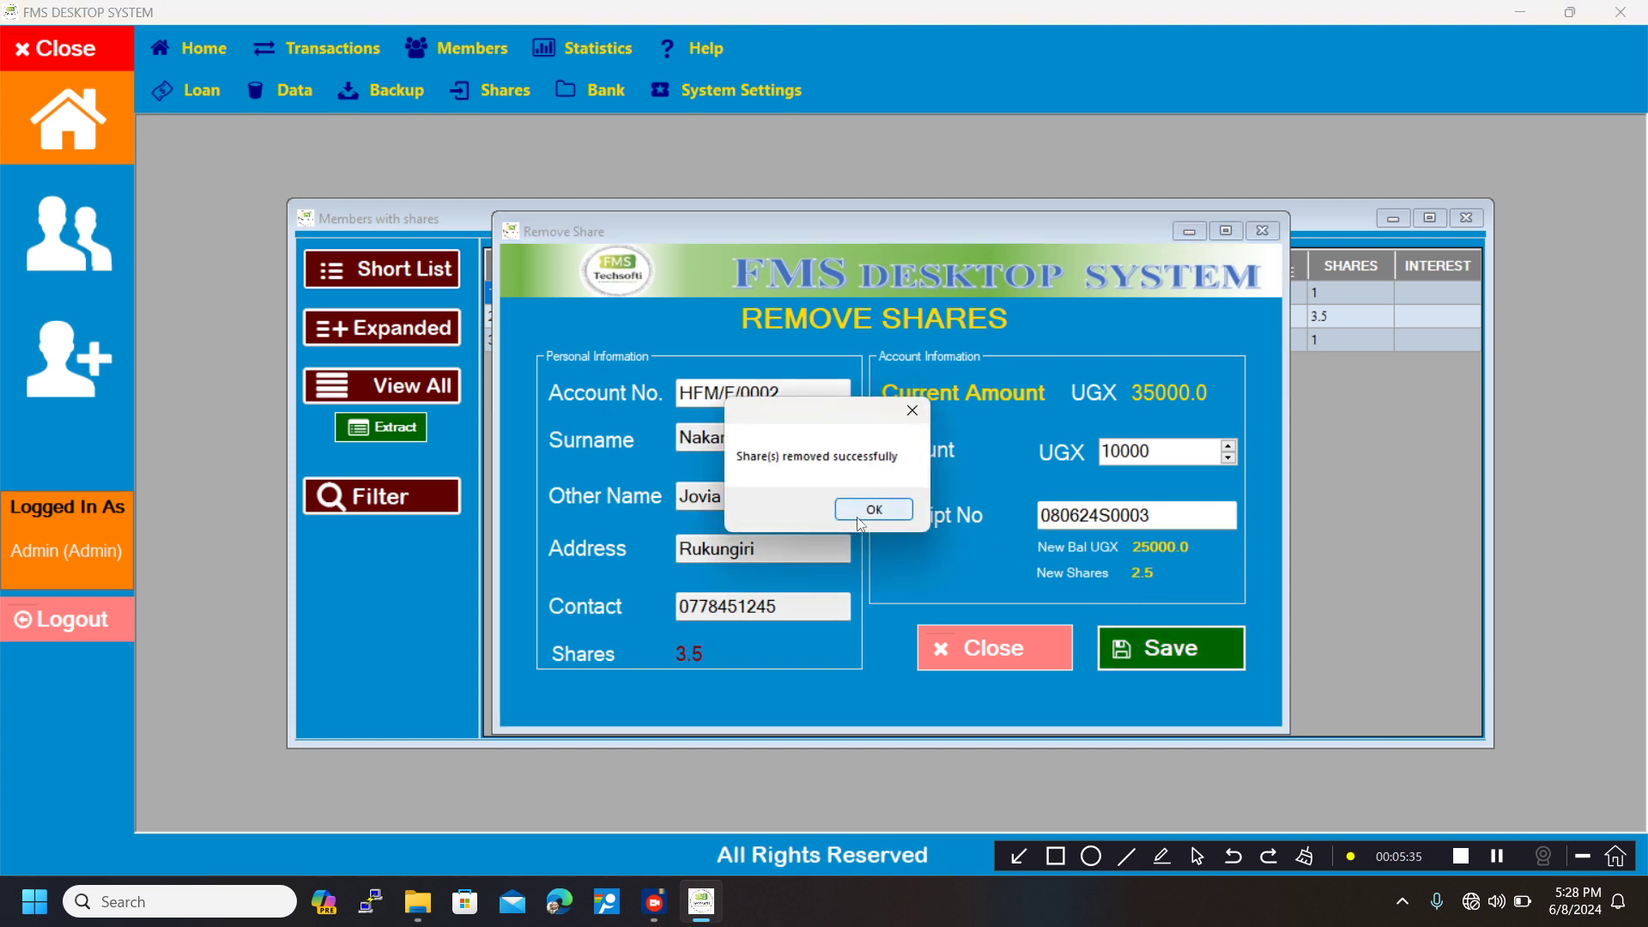
pyautogui.click(870, 515)
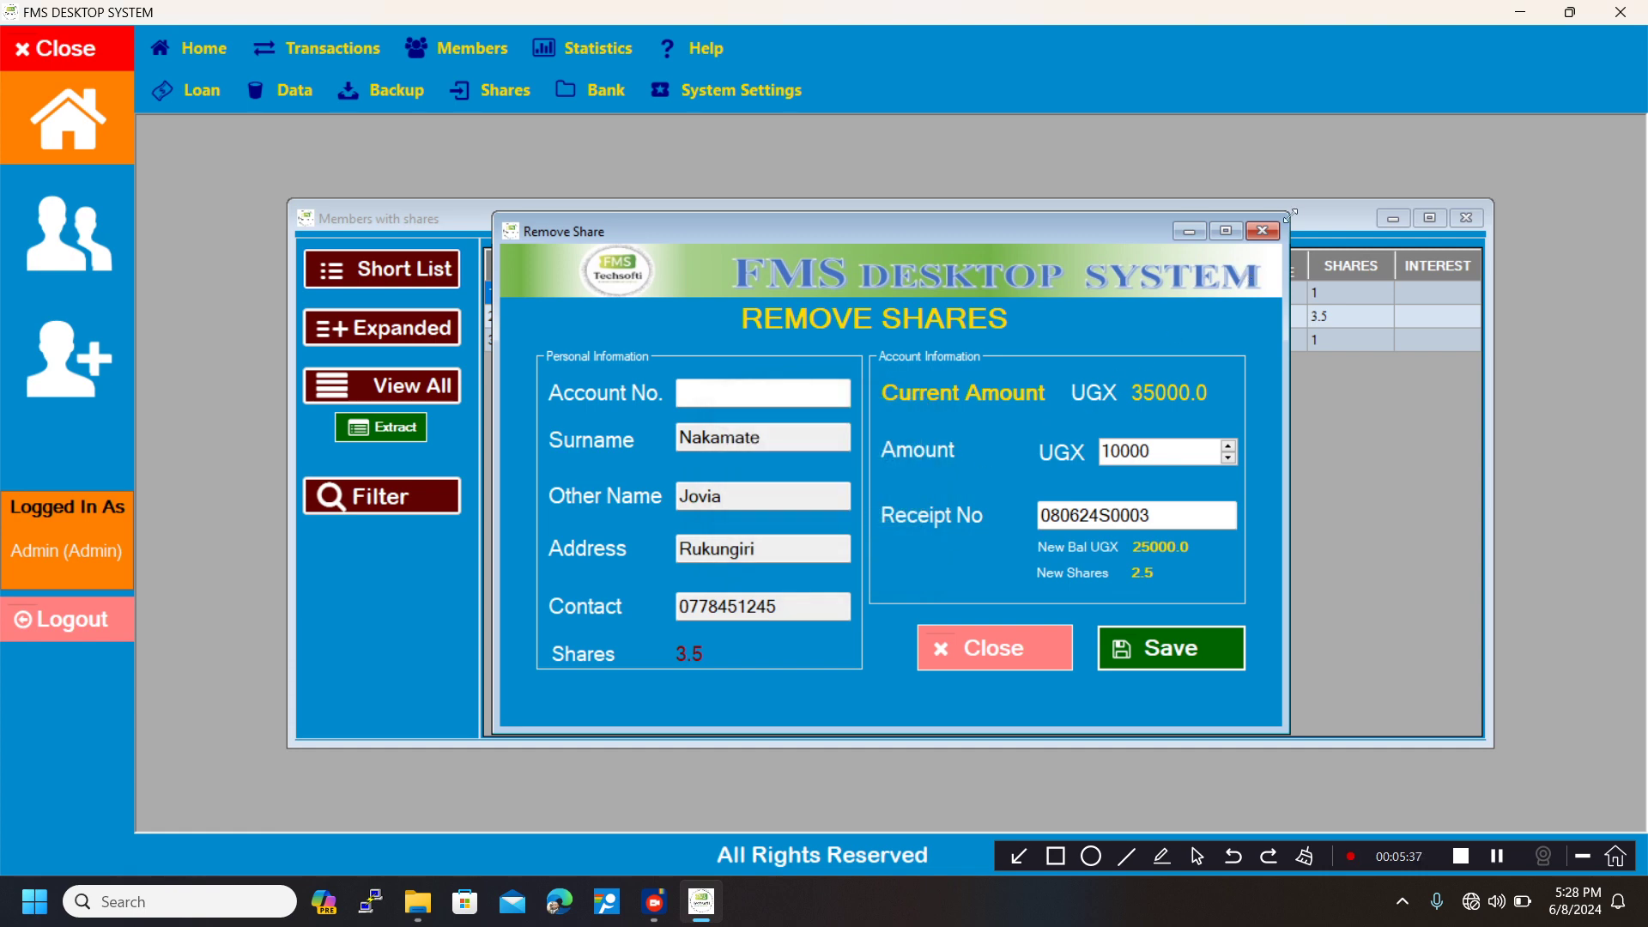
pyautogui.click(1263, 239)
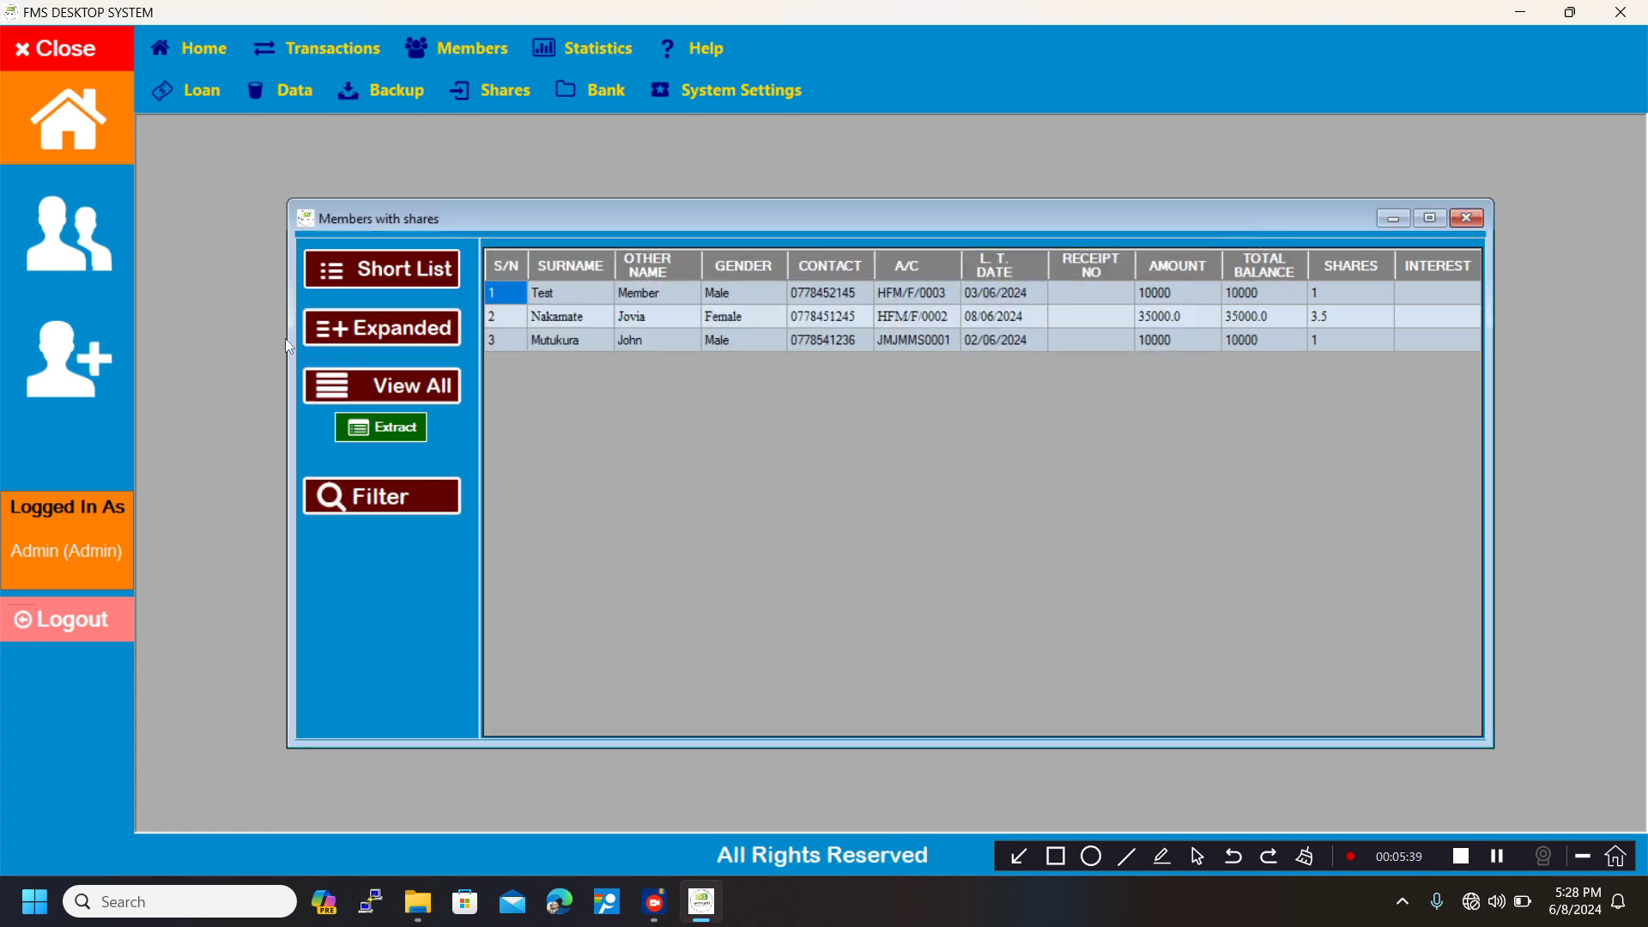
pyautogui.click(382, 280)
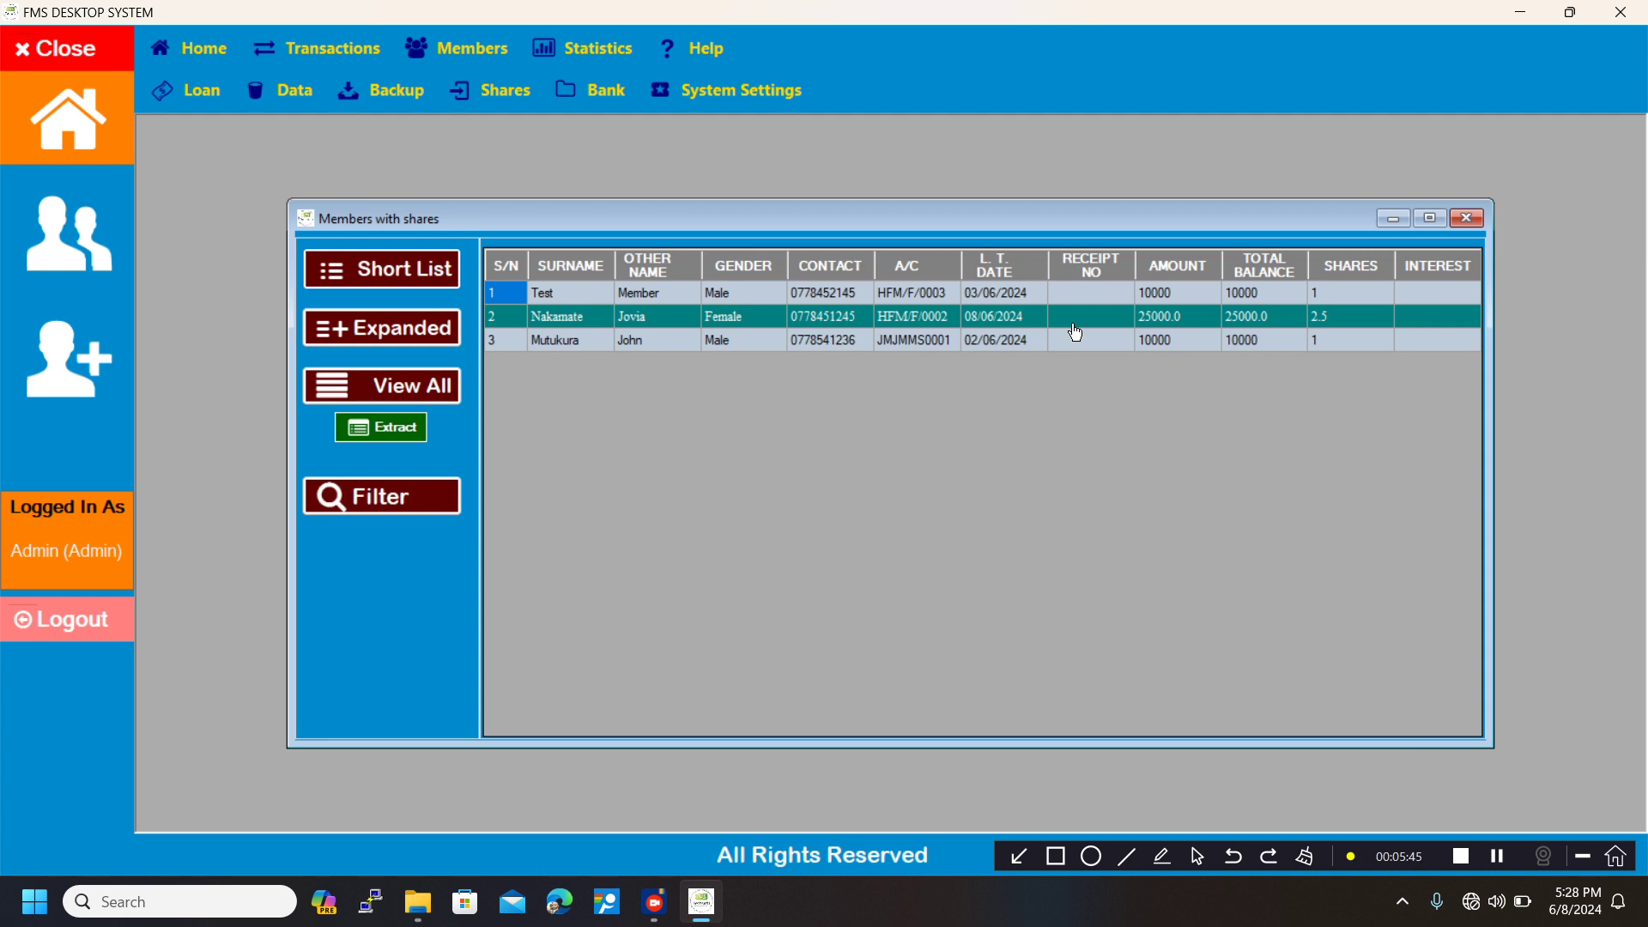
# Open the individual share records and load the member's share transactions by entering their account number.
pyautogui.click(487, 100)
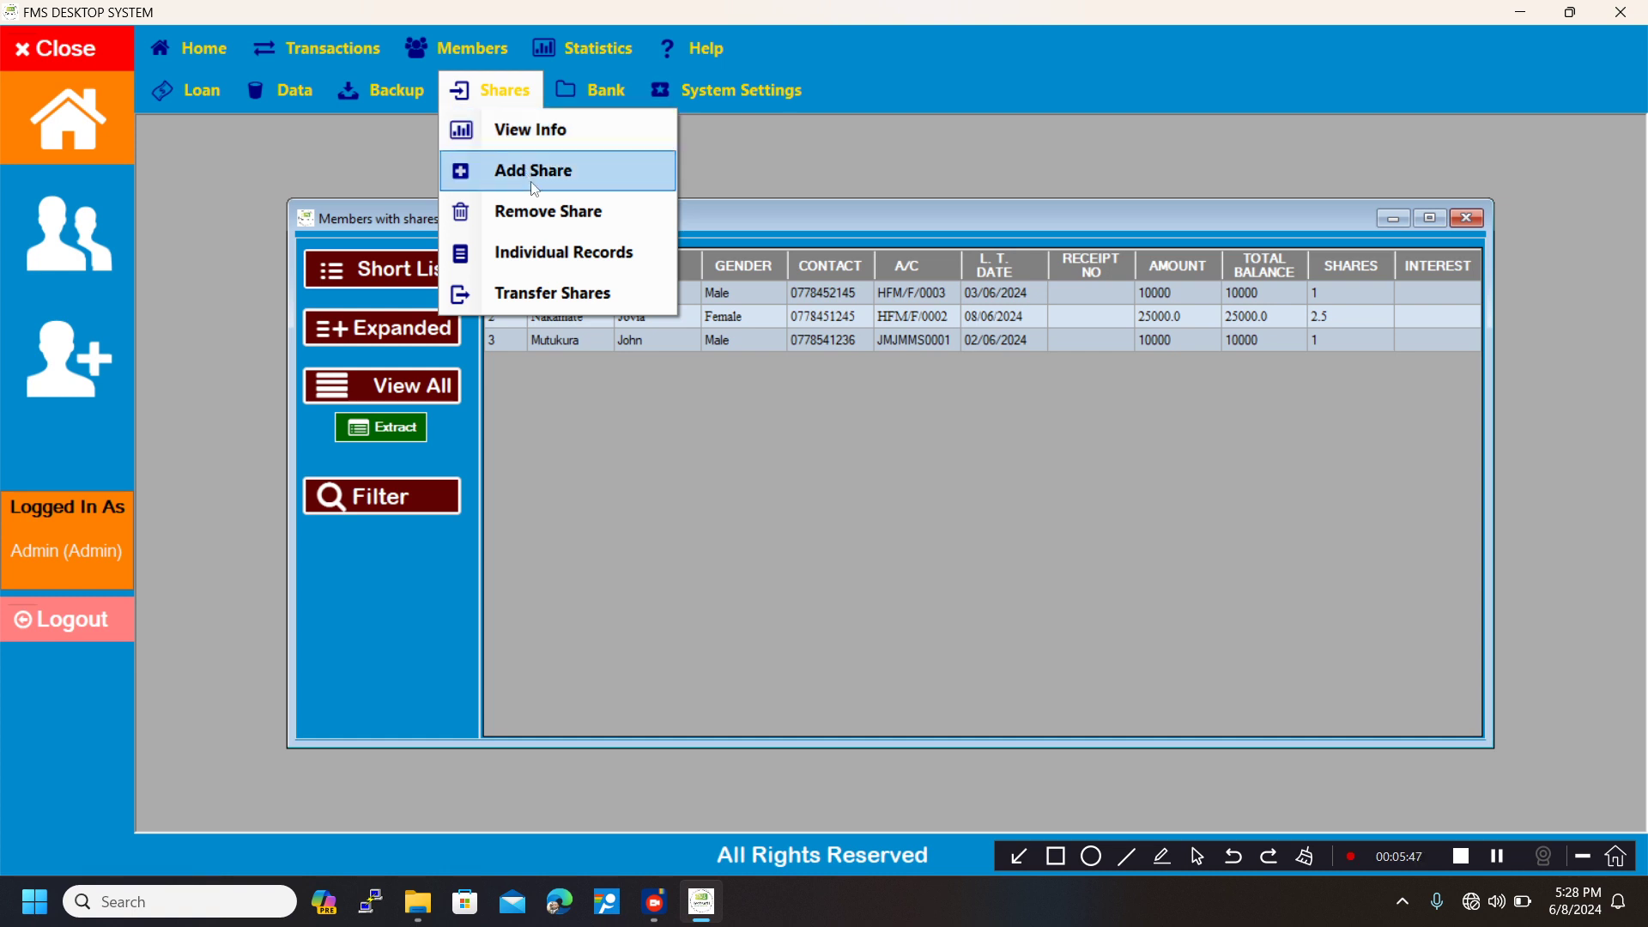
pyautogui.click(552, 255)
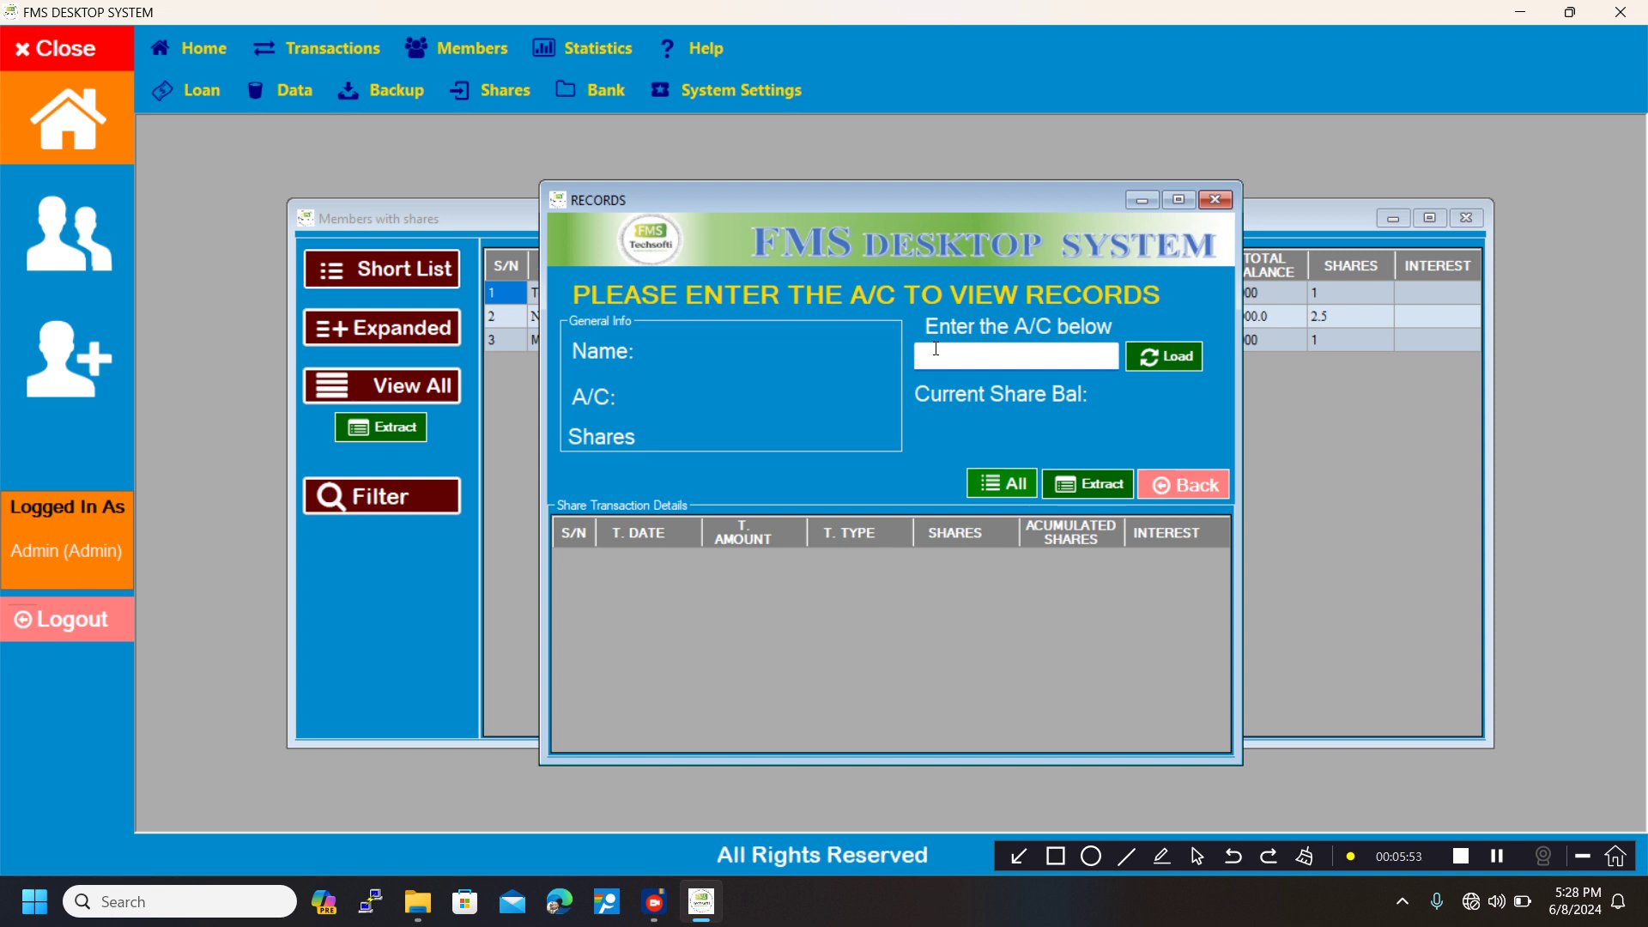
pyautogui.write('HFM/F/0002')
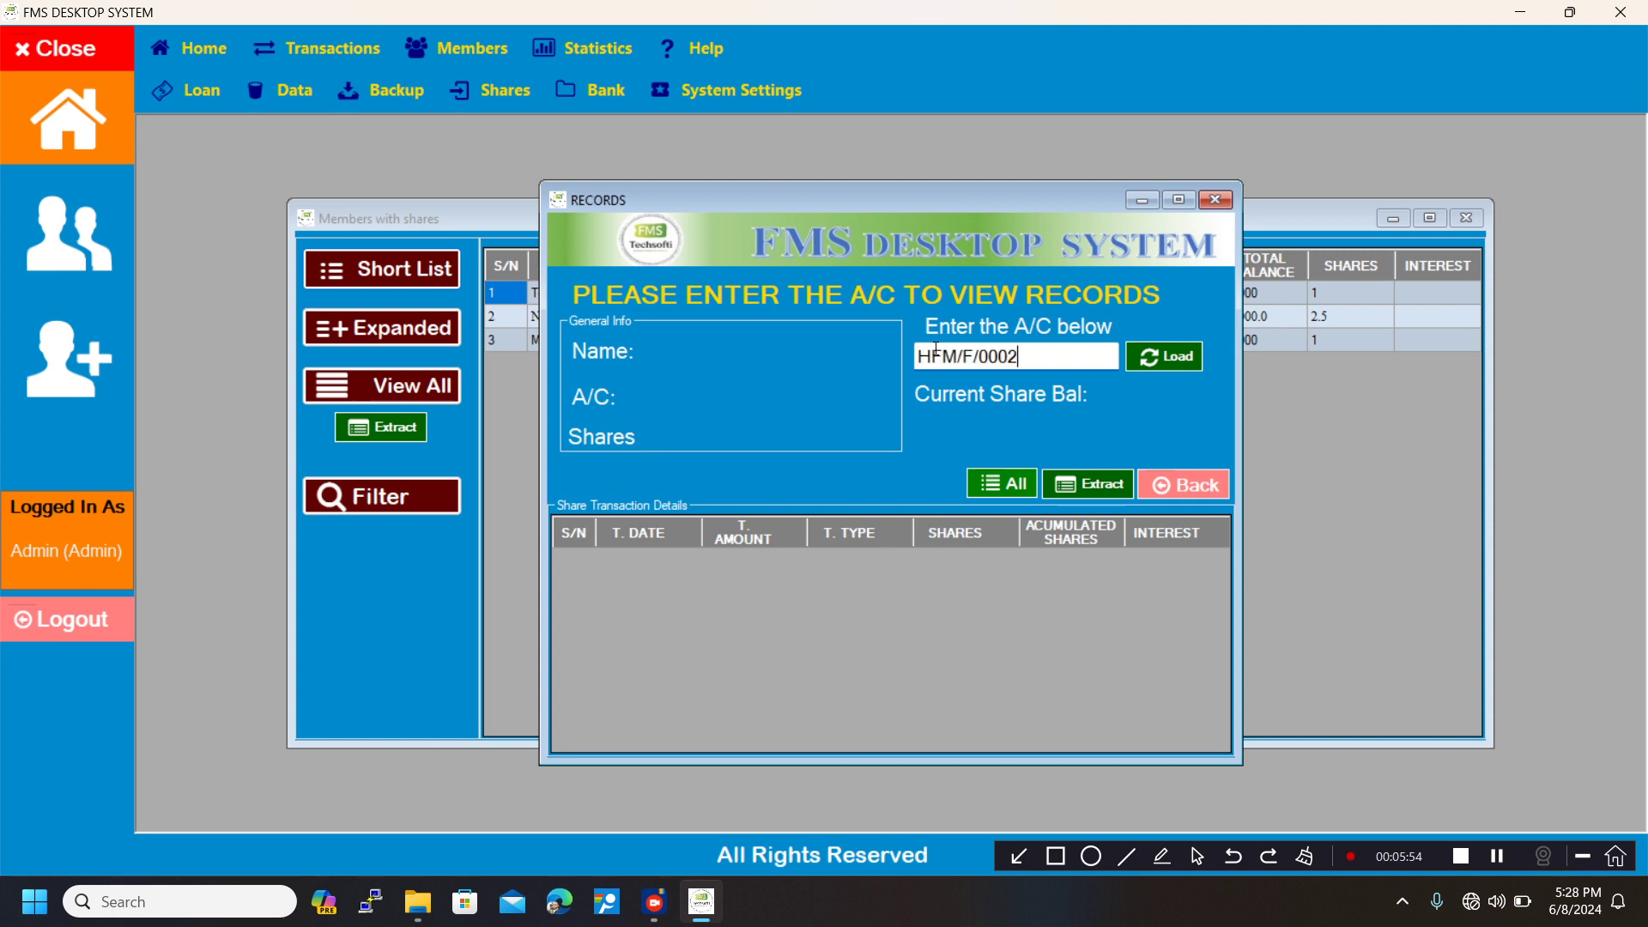
pyautogui.click(1156, 364)
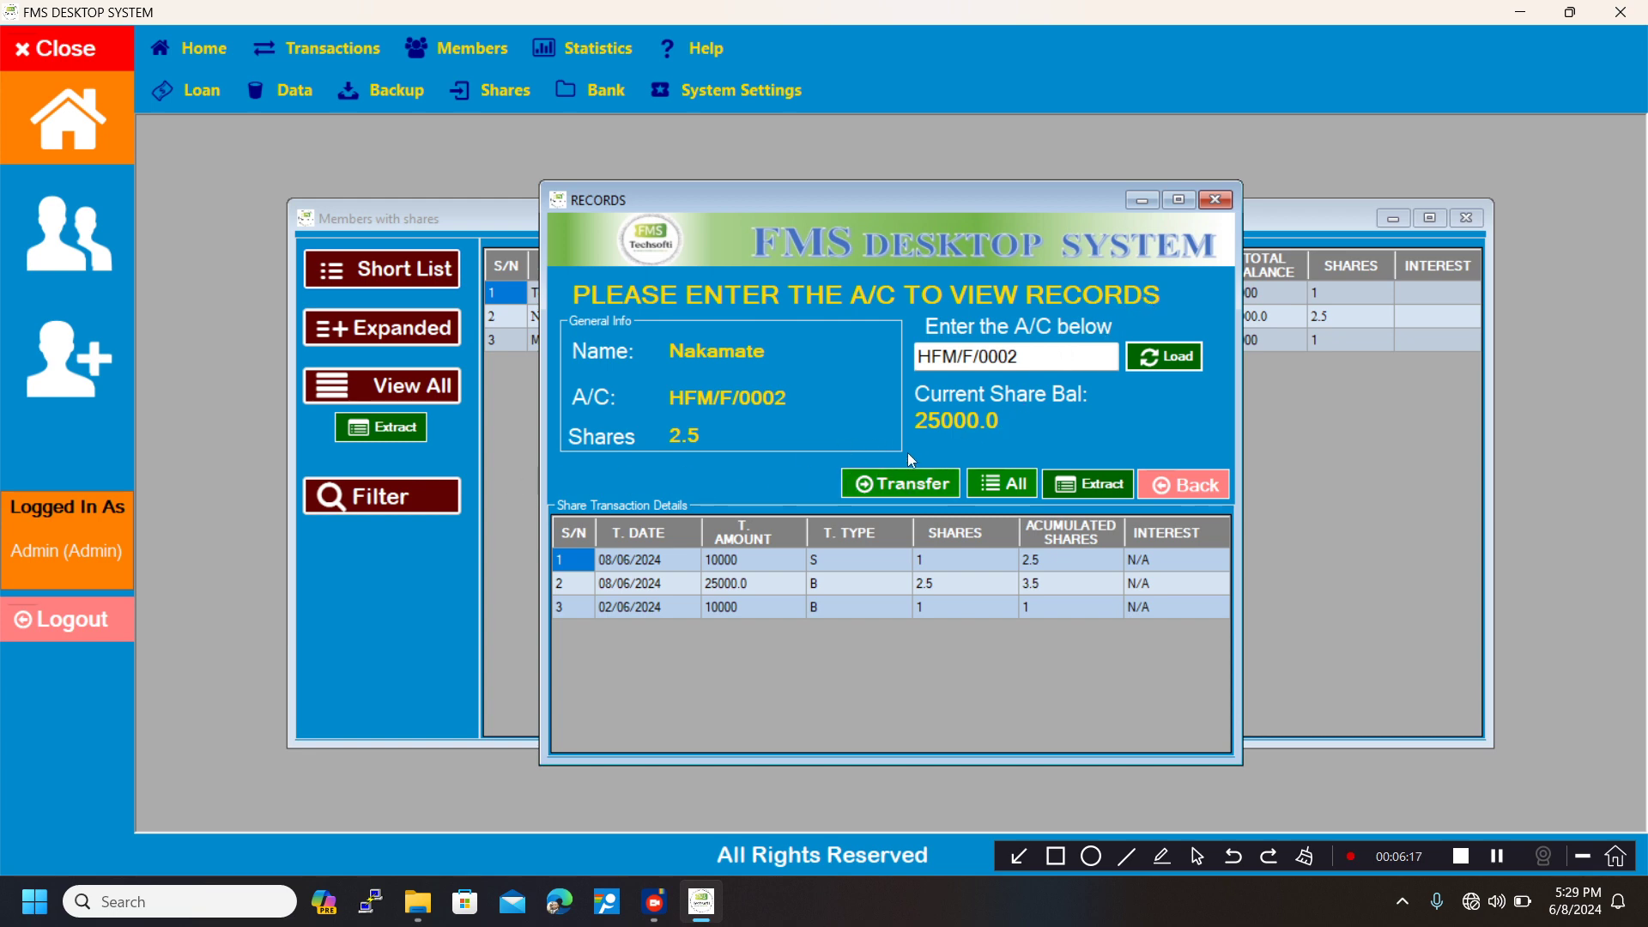
# Check the share transfer form available from the member's records, closing both windows without transferring anything.
pyautogui.click(902, 486)
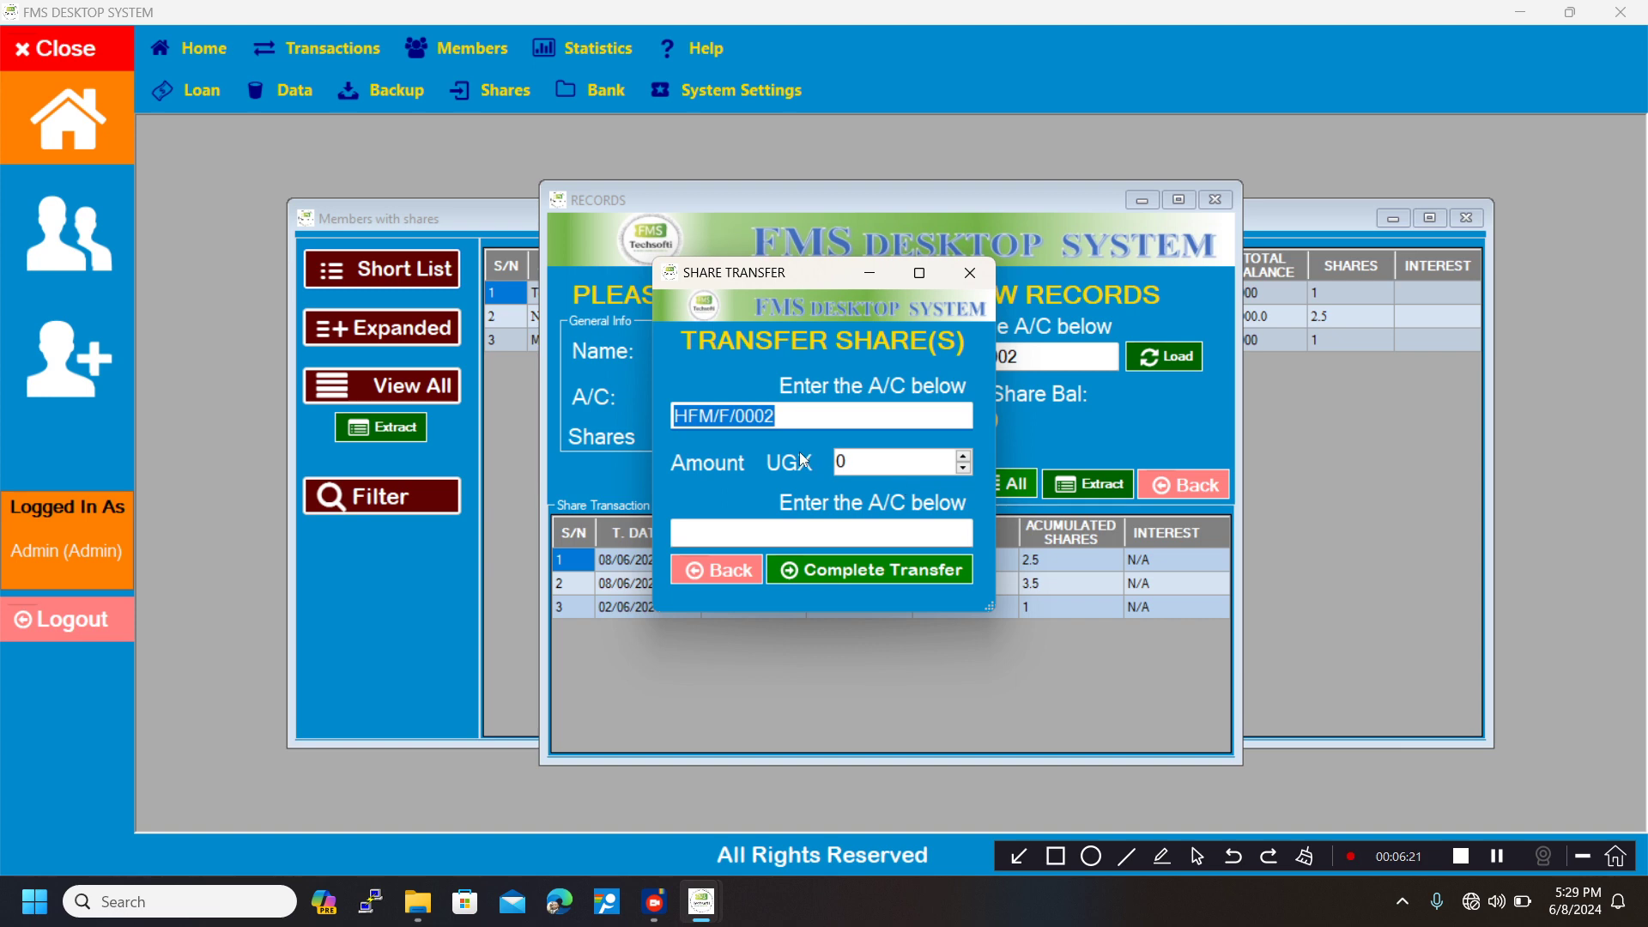
pyautogui.click(971, 273)
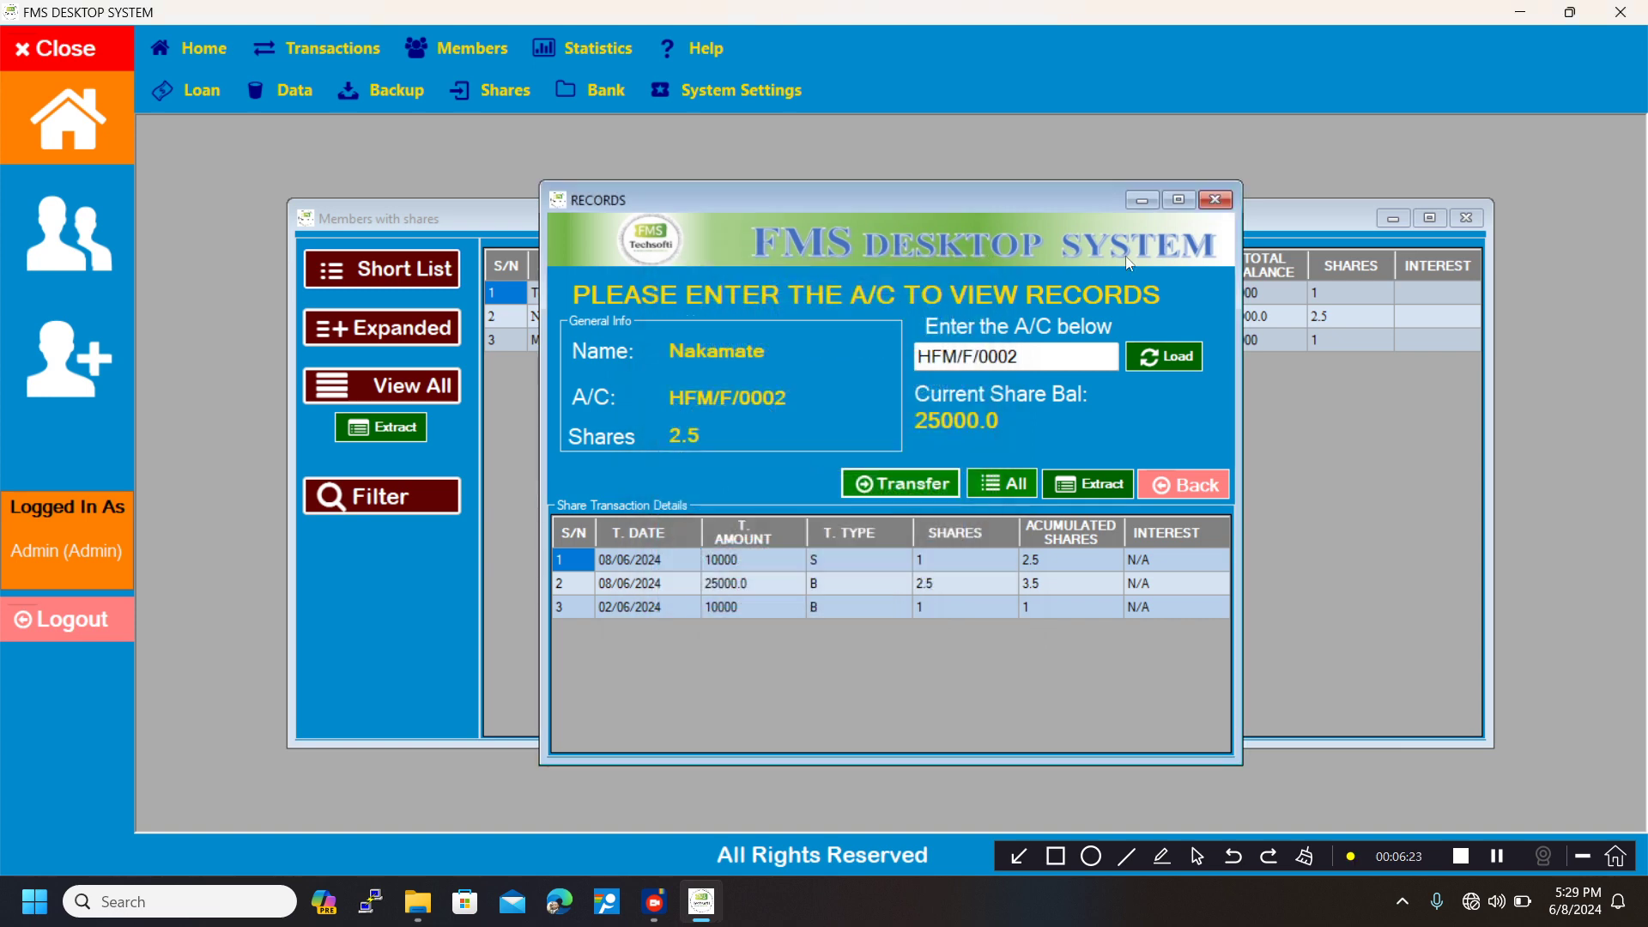
pyautogui.click(1216, 200)
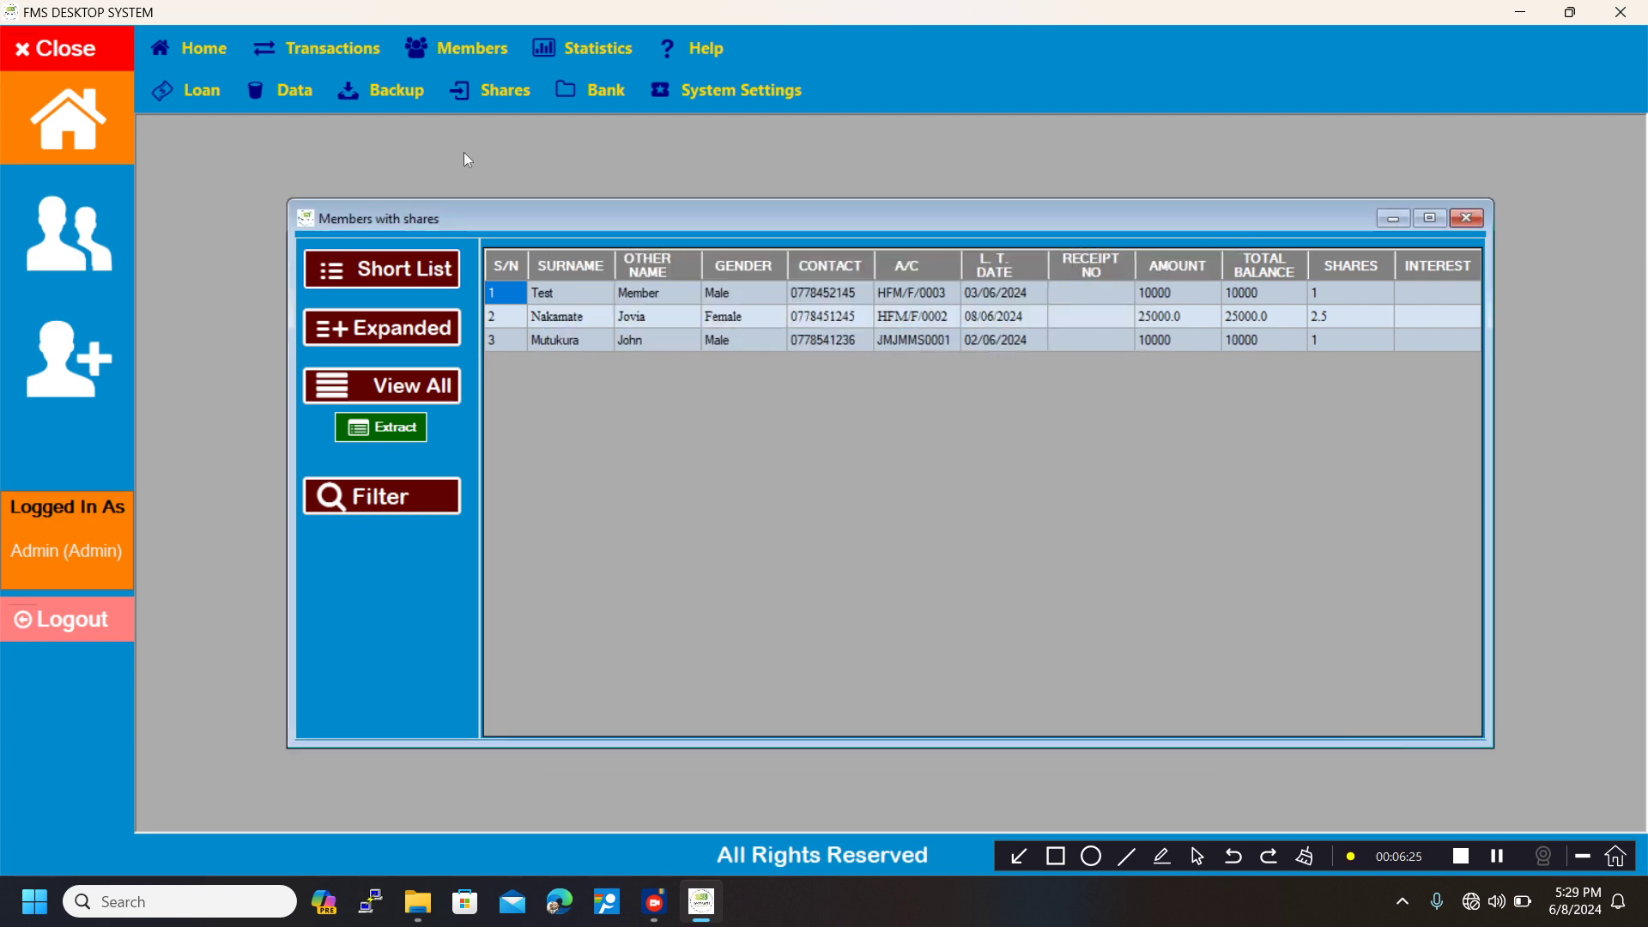
# Open the Transfer Shares form for the same member and move its window slightly aside.
pyautogui.click(492, 92)
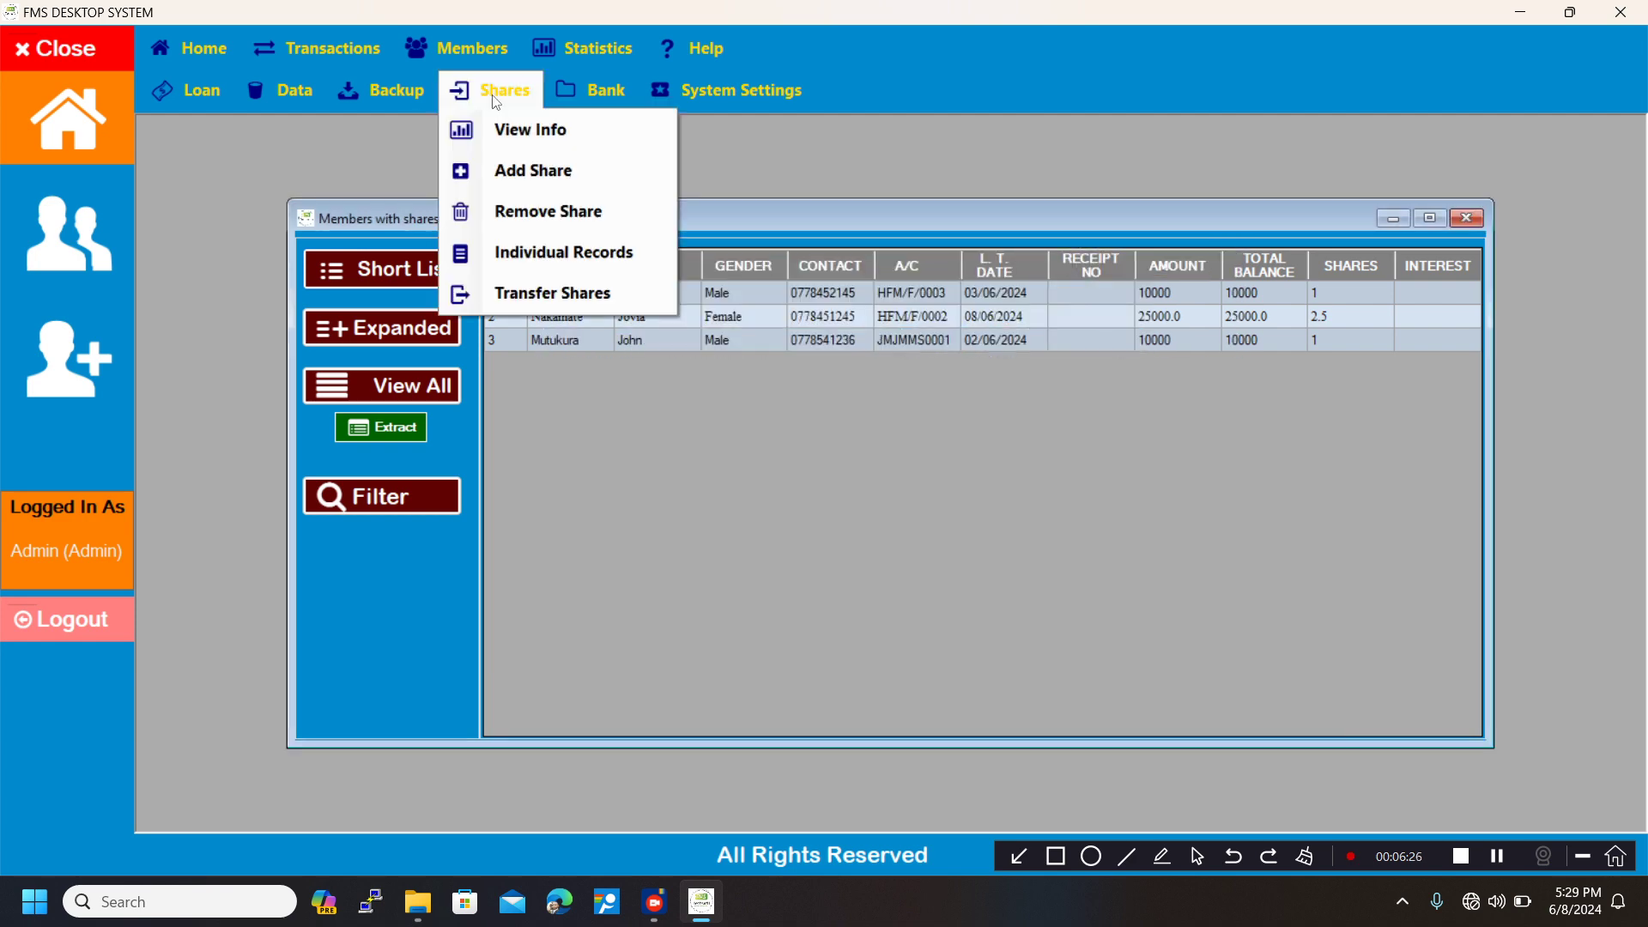
pyautogui.click(530, 292)
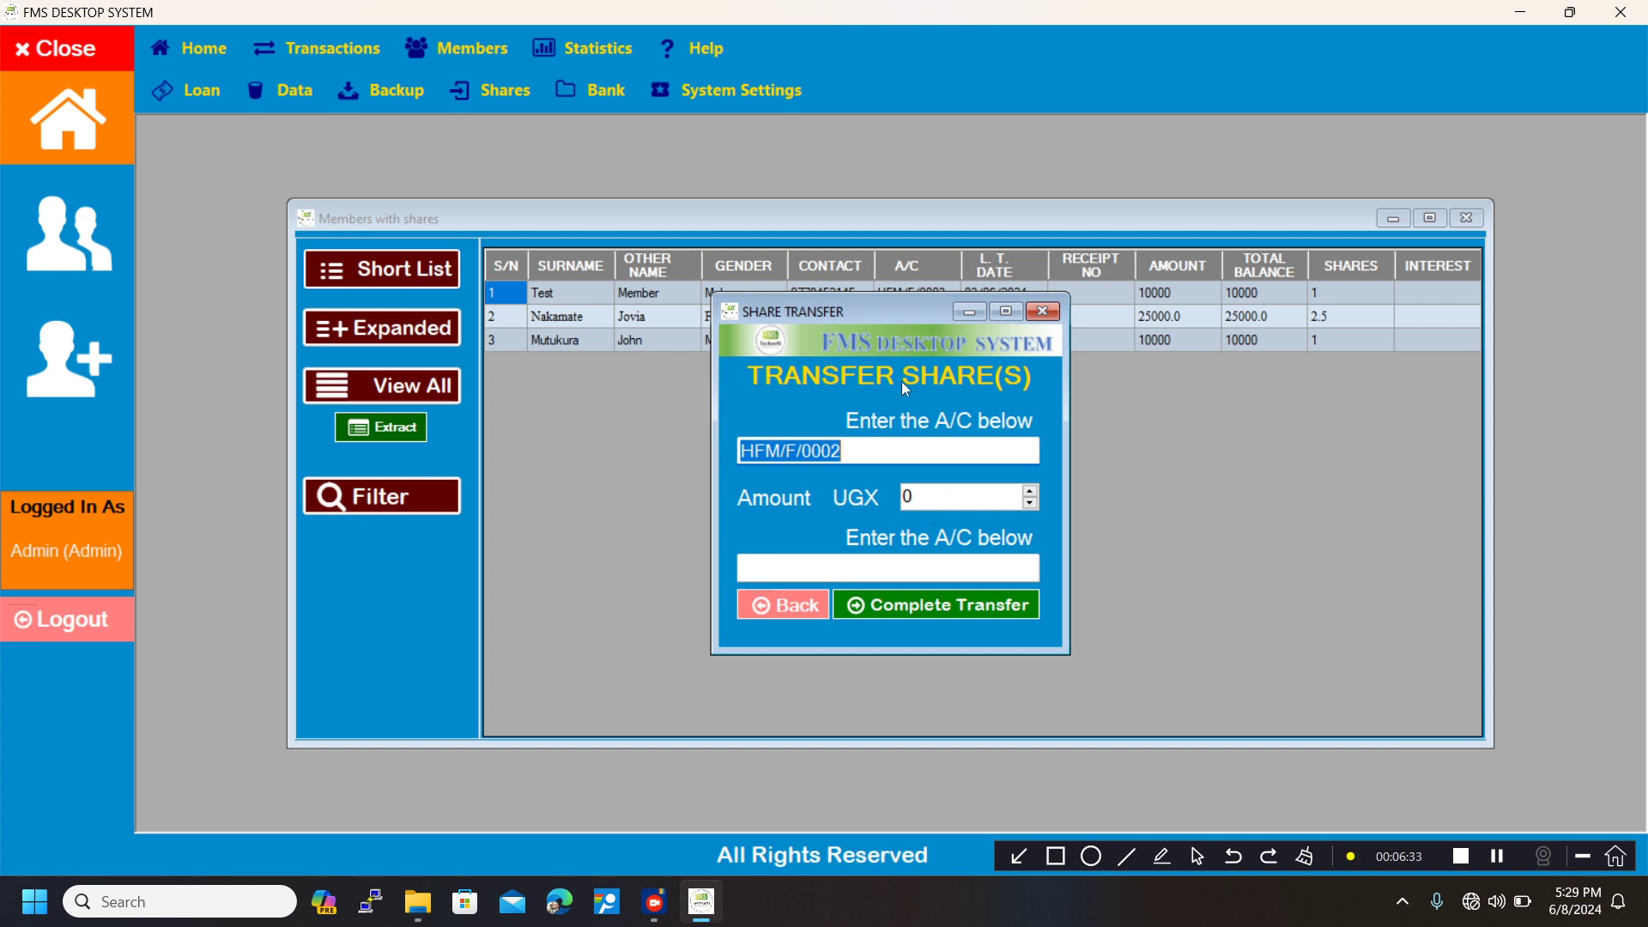
pyautogui.moveTo(864, 311); pyautogui.dragTo(901, 336)
# Open the share records of the first member in the list, copy their account number, and close the records.
pyautogui.click(589, 432)
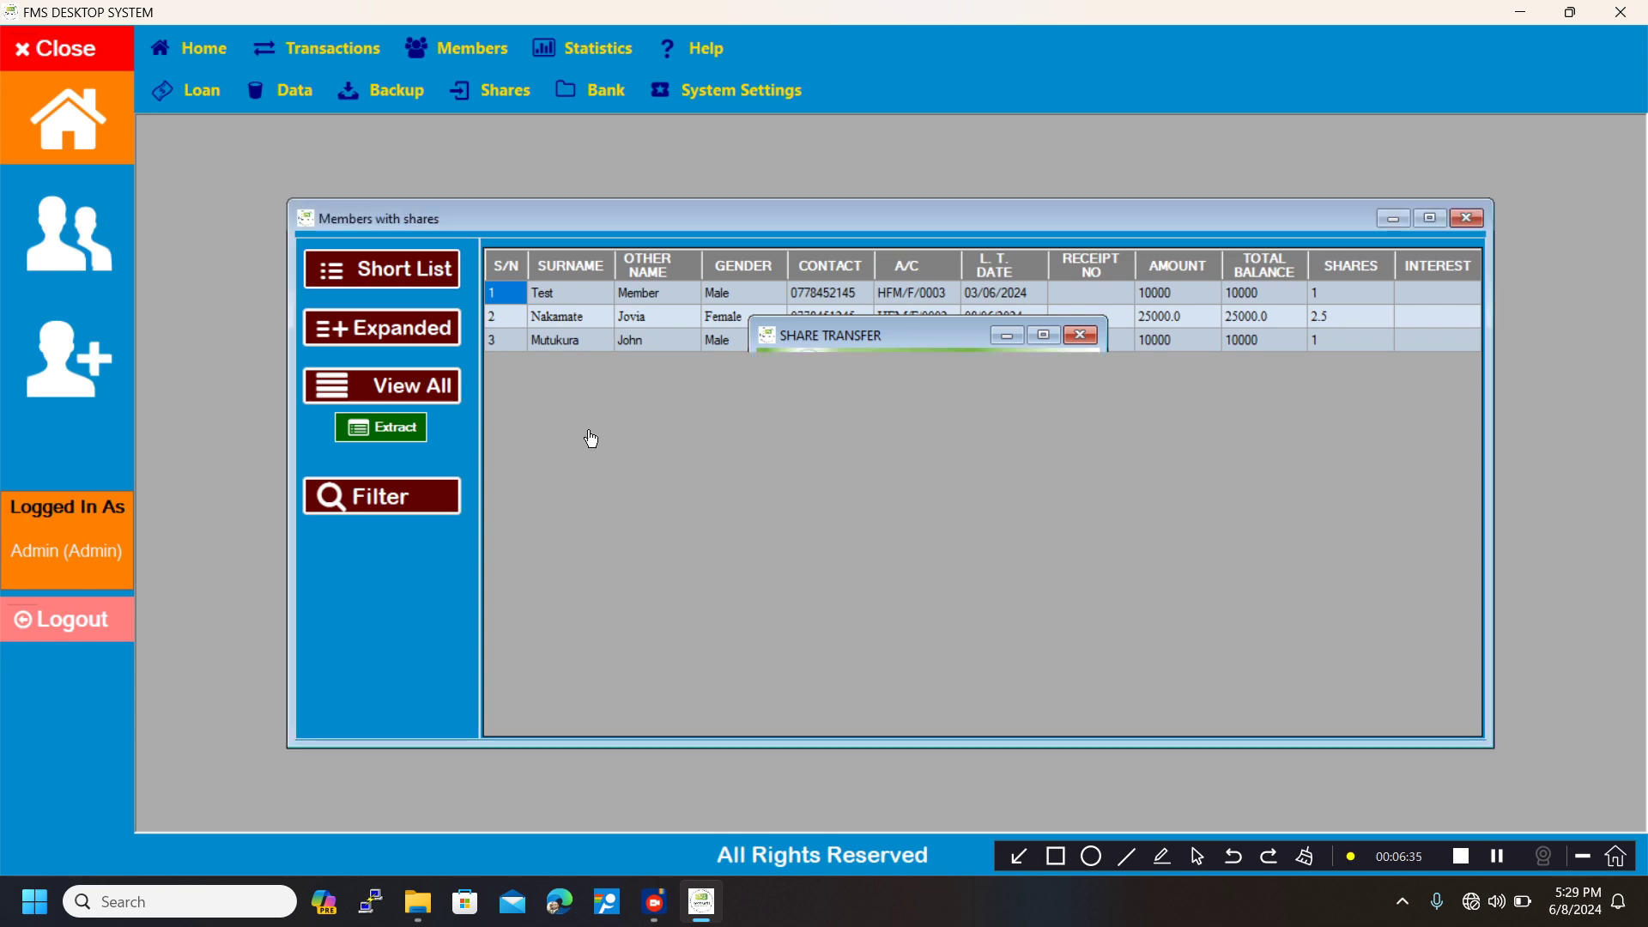
pyautogui.click(777, 319)
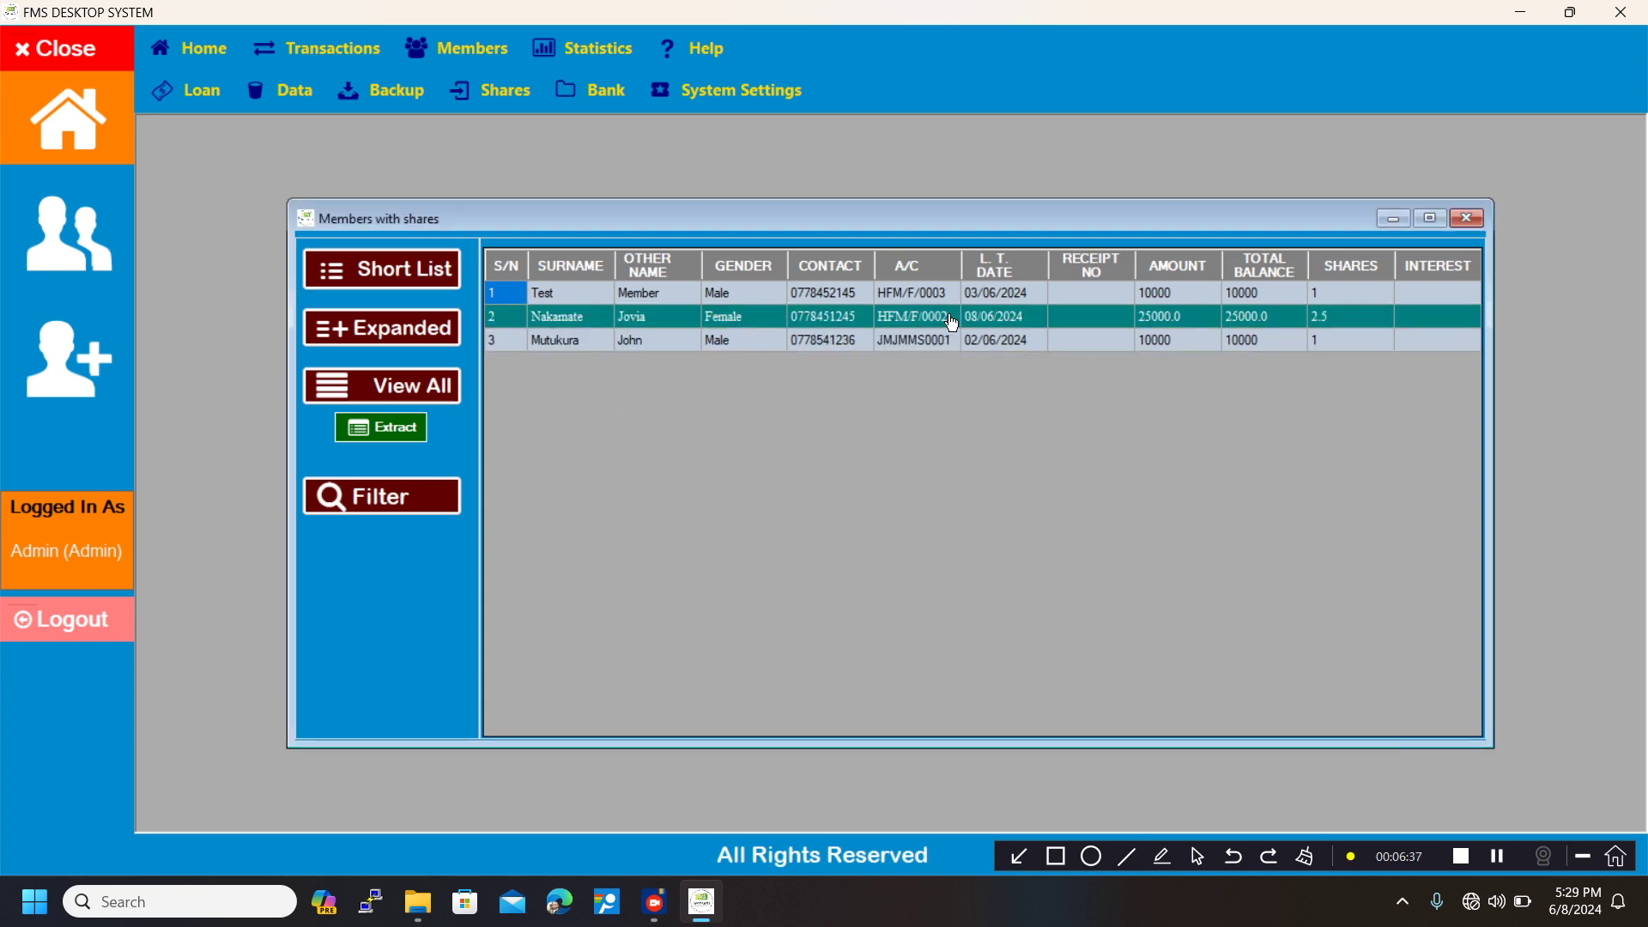
pyautogui.click(903, 295)
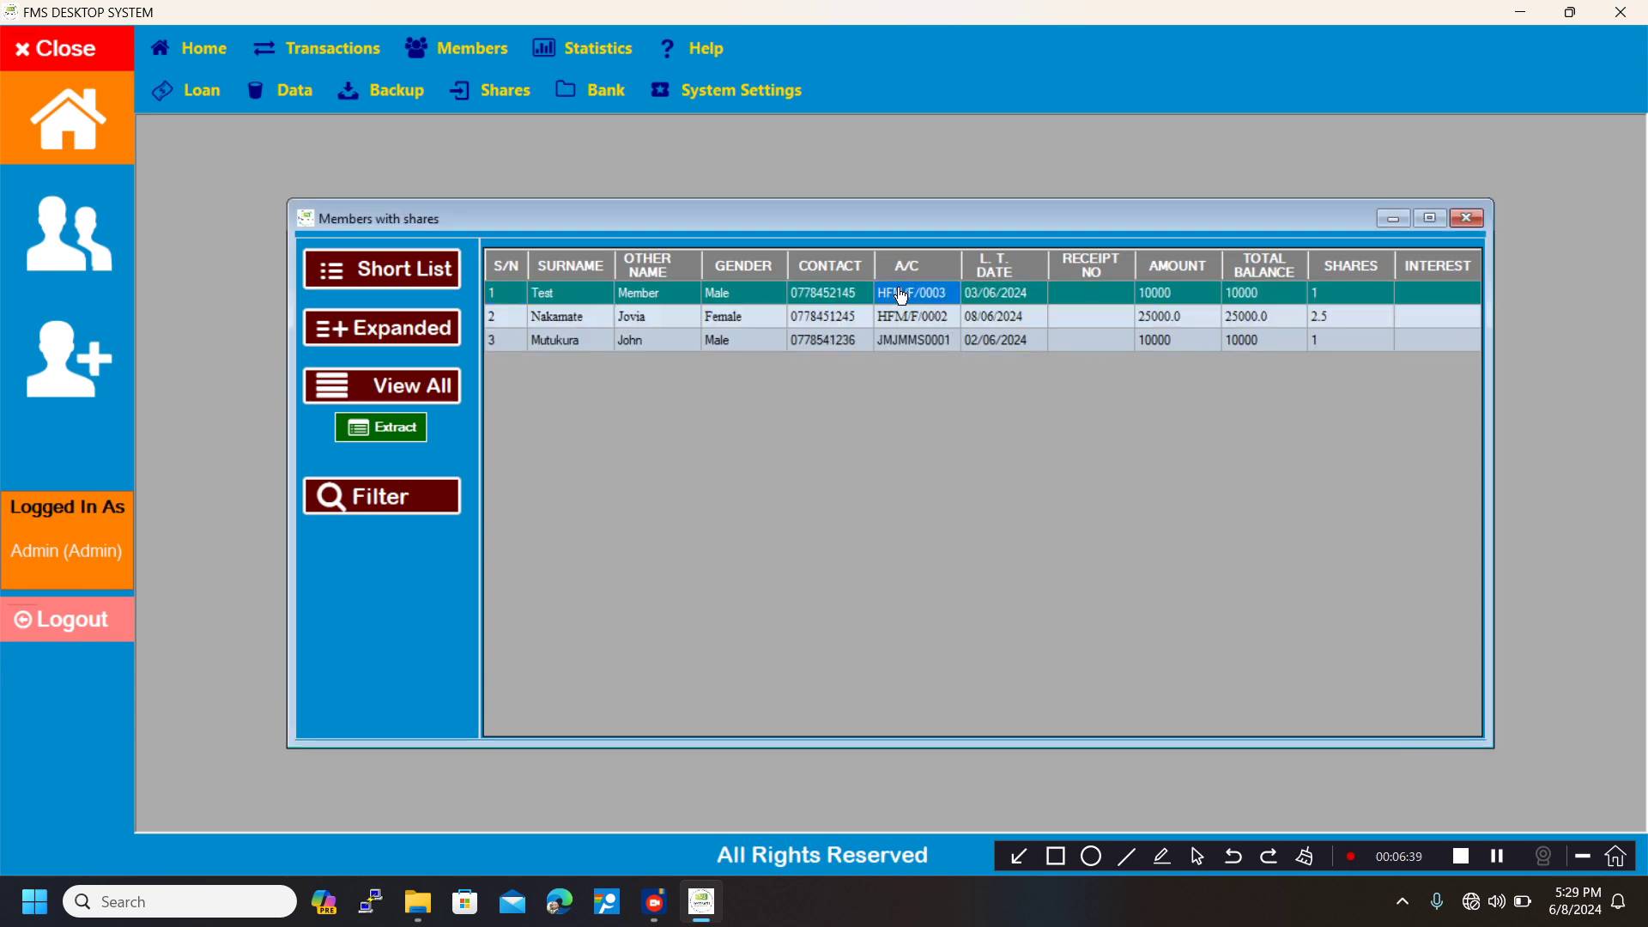
pyautogui.doubleClick(903, 296)
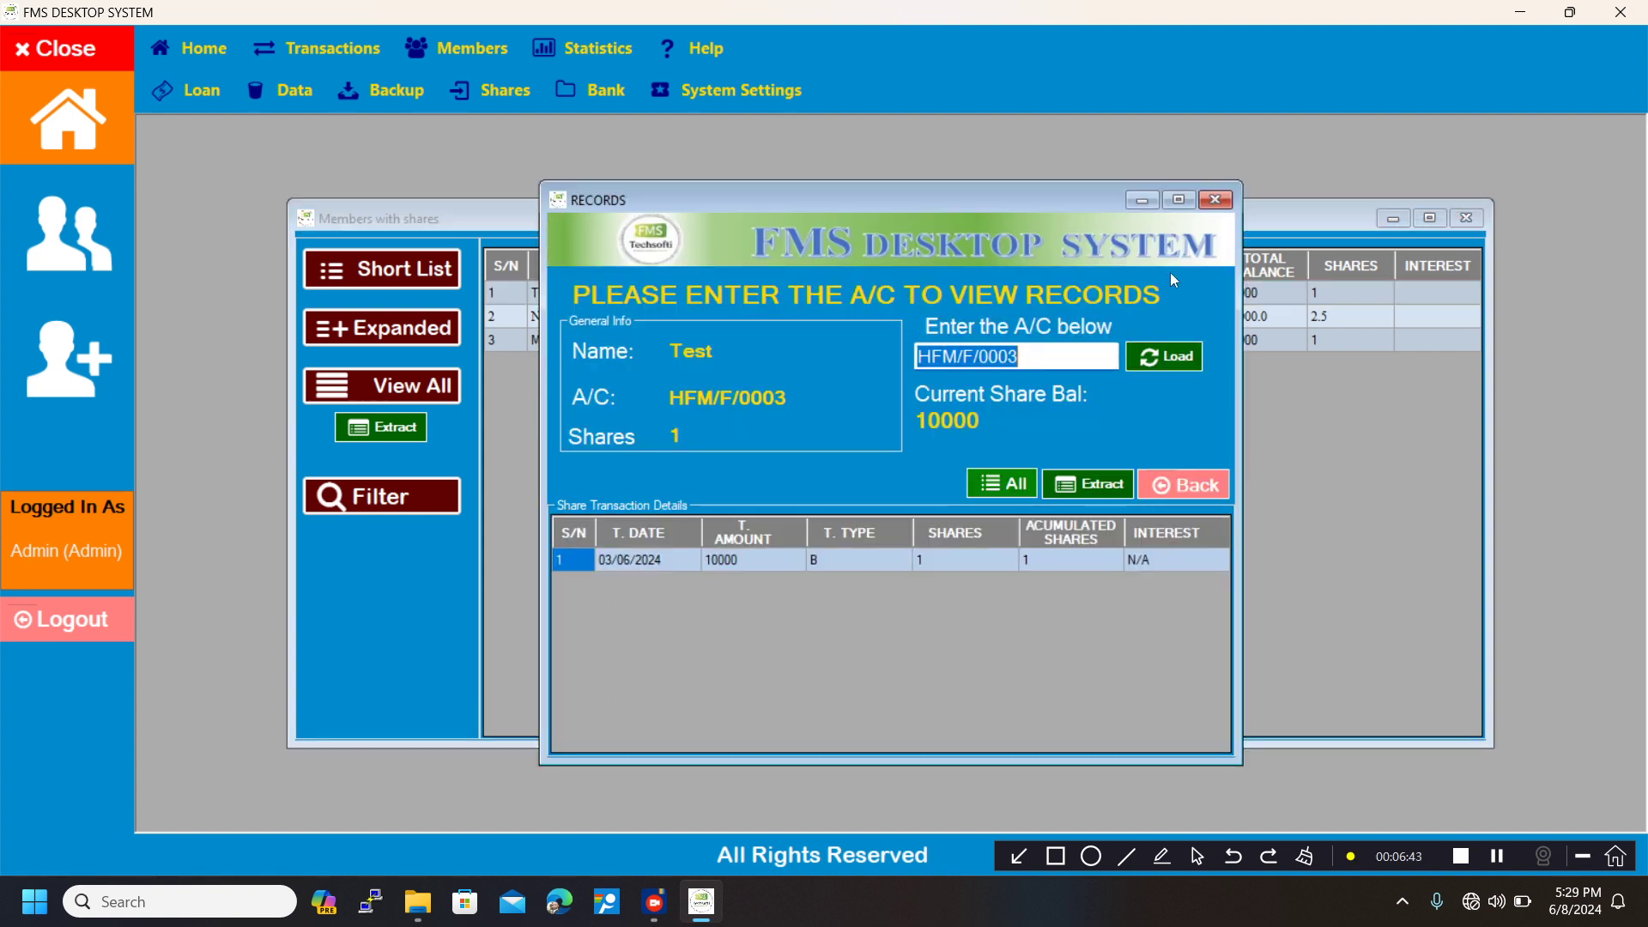
pyautogui.click(1217, 200)
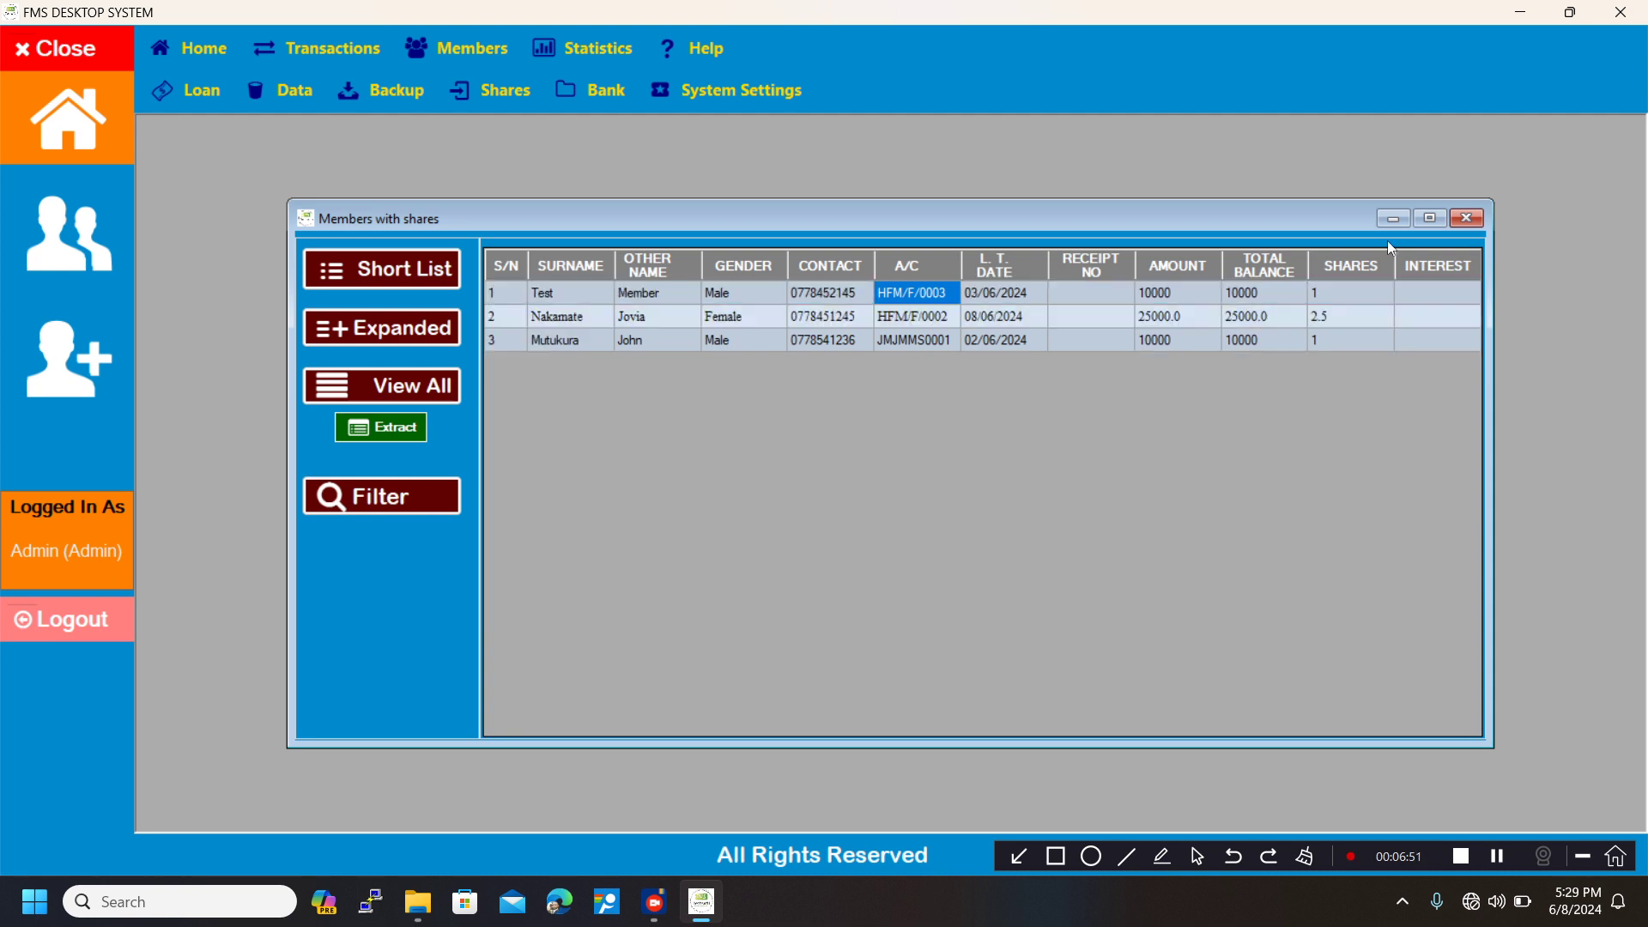
# Minimize the members-with-shares list and enter the receiving member's account number in the transfer form.
pyautogui.click(1395, 220)
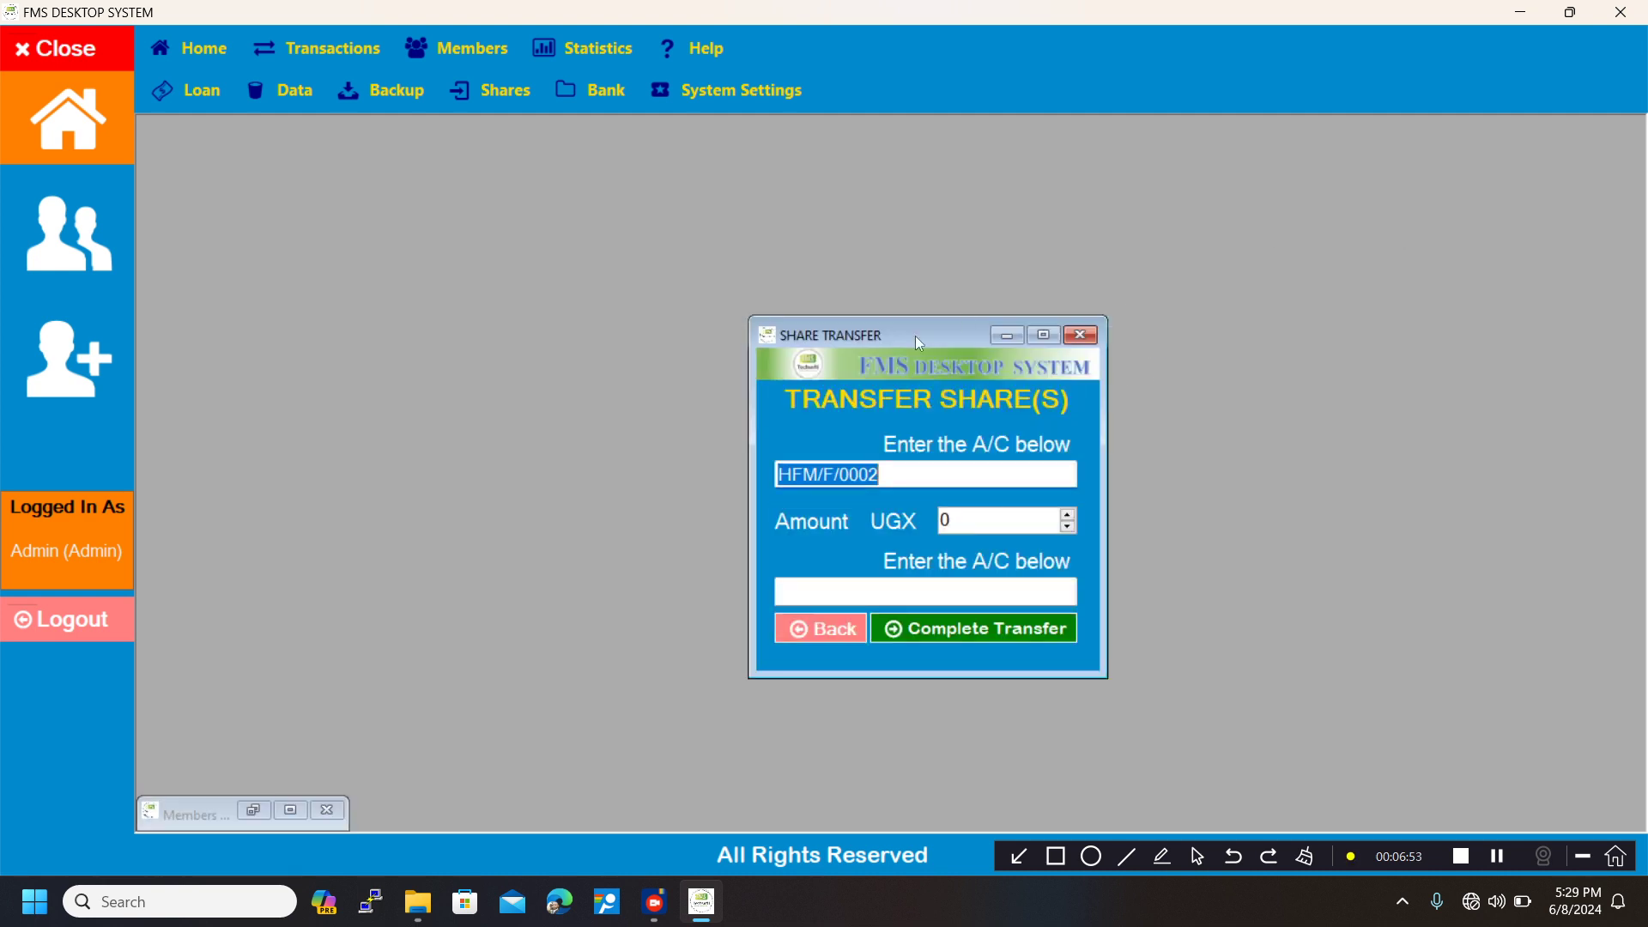
pyautogui.click(839, 593)
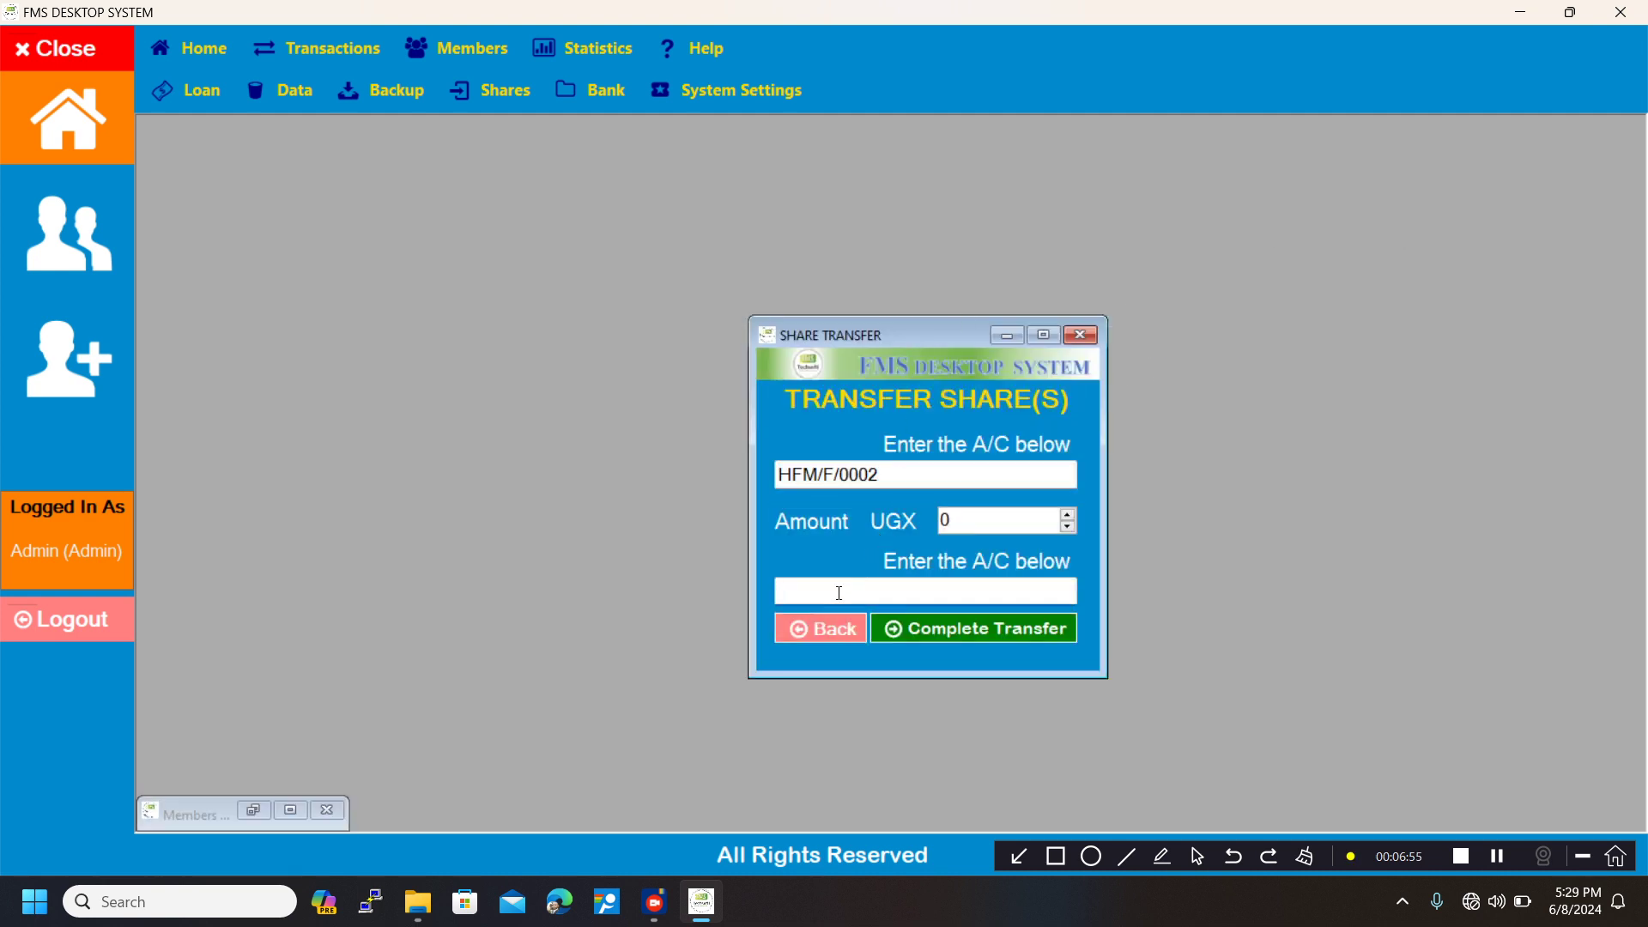
pyautogui.write('HFM/F/0003')
# Set the transfer amount to 10000 UGX, complete the share transfer, and close the transfer form.
pyautogui.moveTo(964, 522); pyautogui.dragTo(915, 519)
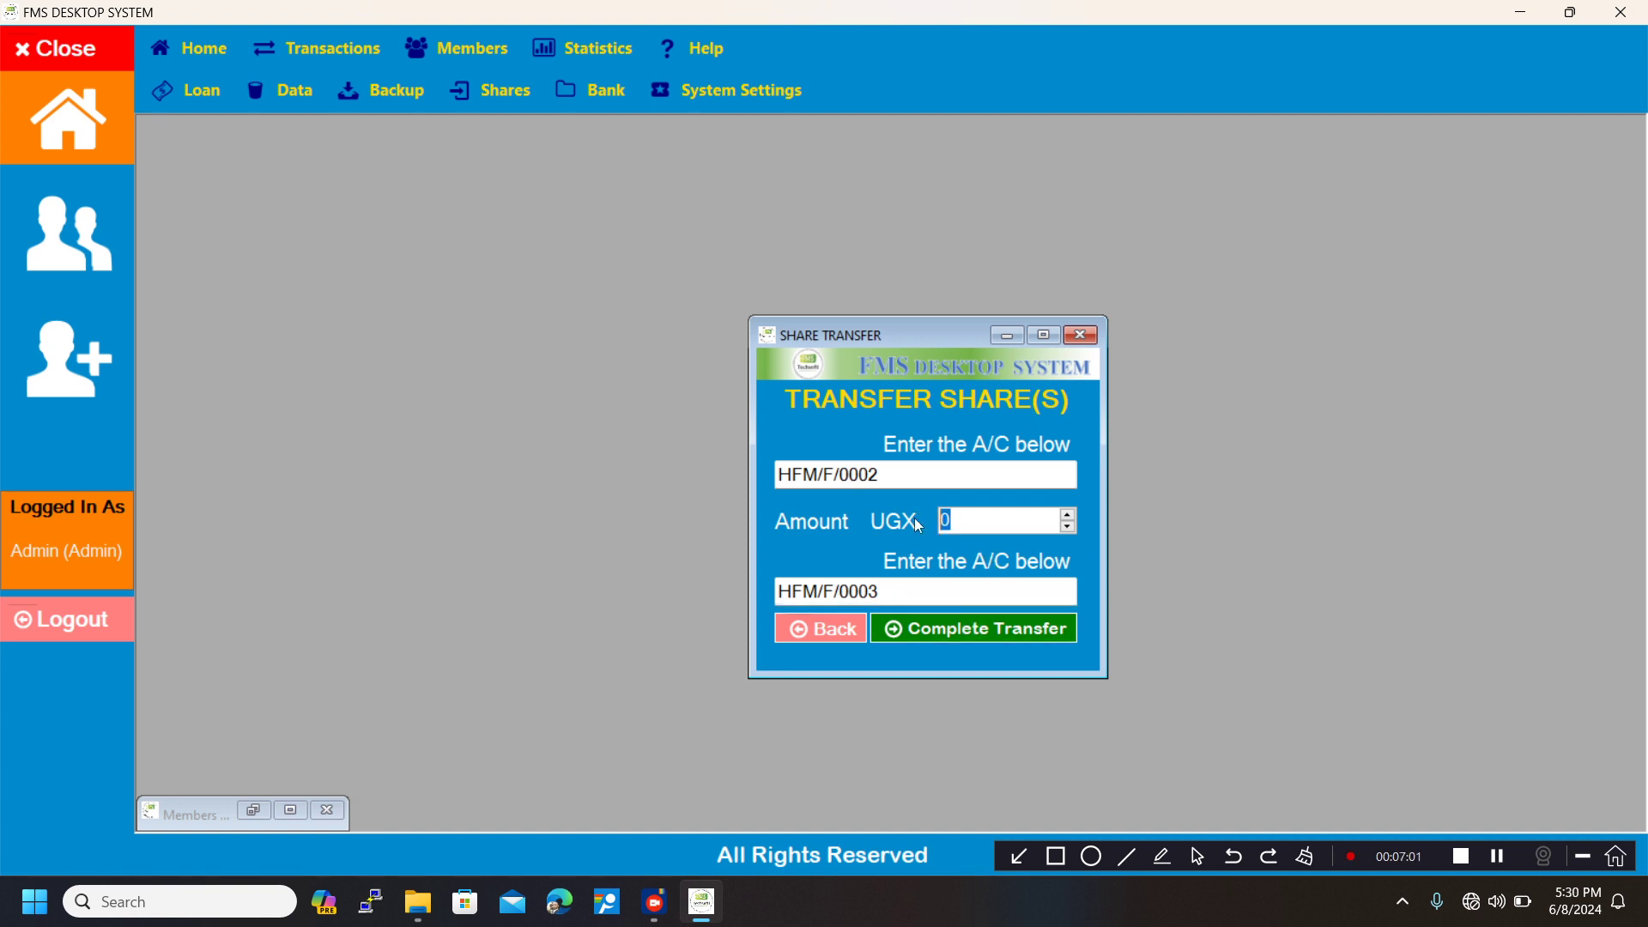
pyautogui.write('10000')
pyautogui.click(953, 625)
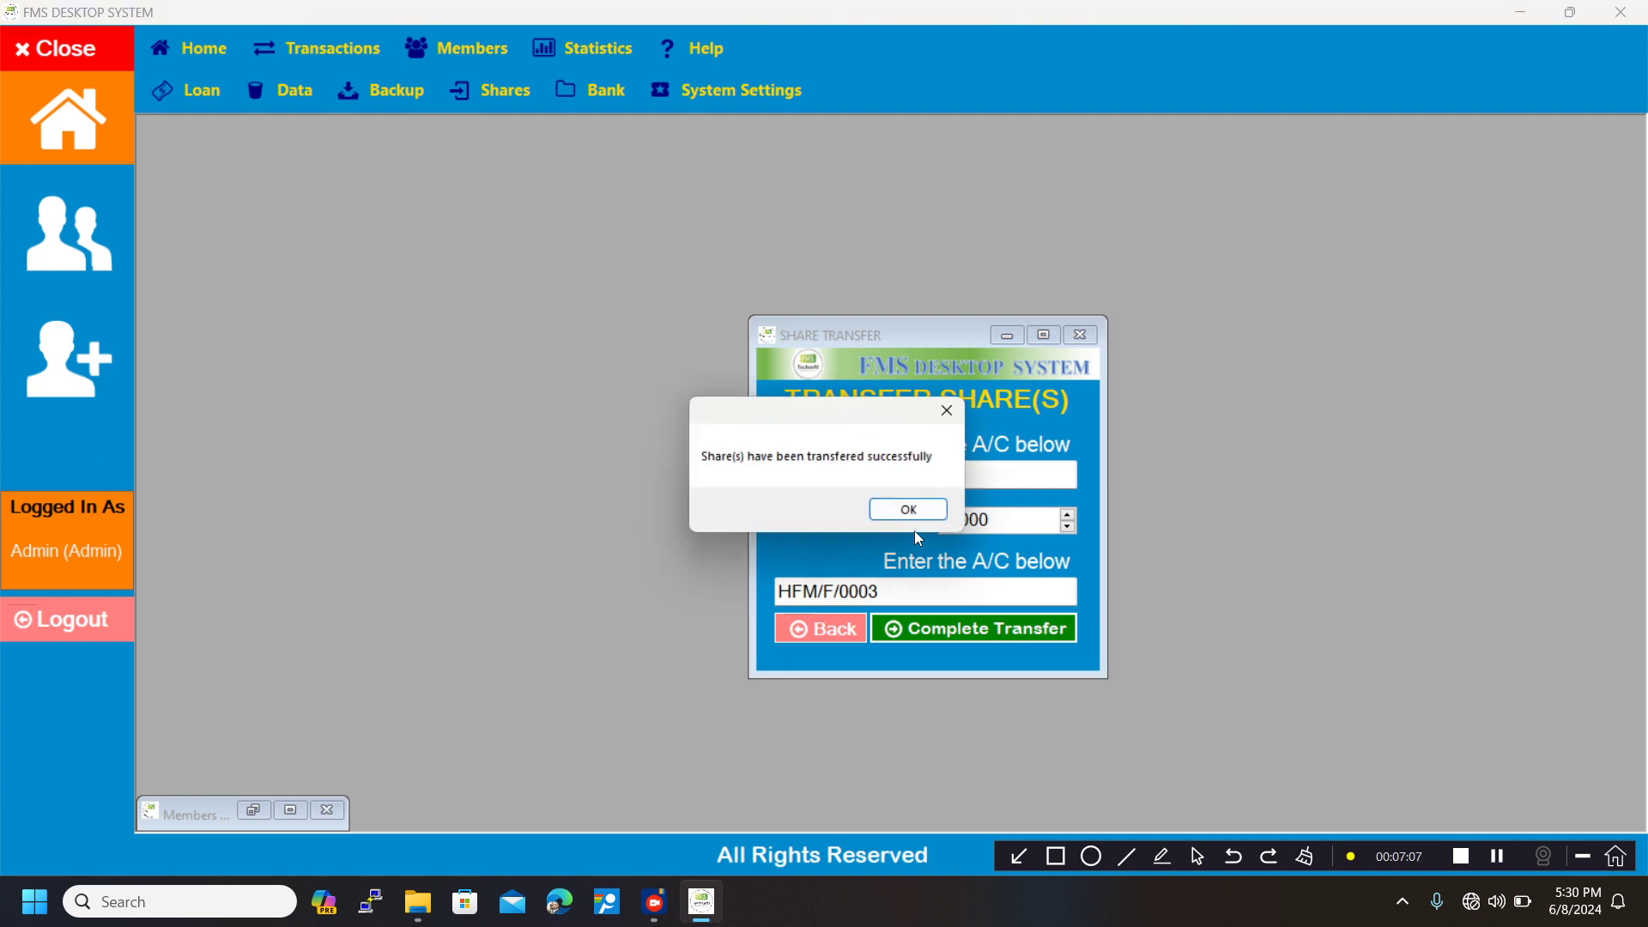
pyautogui.click(907, 510)
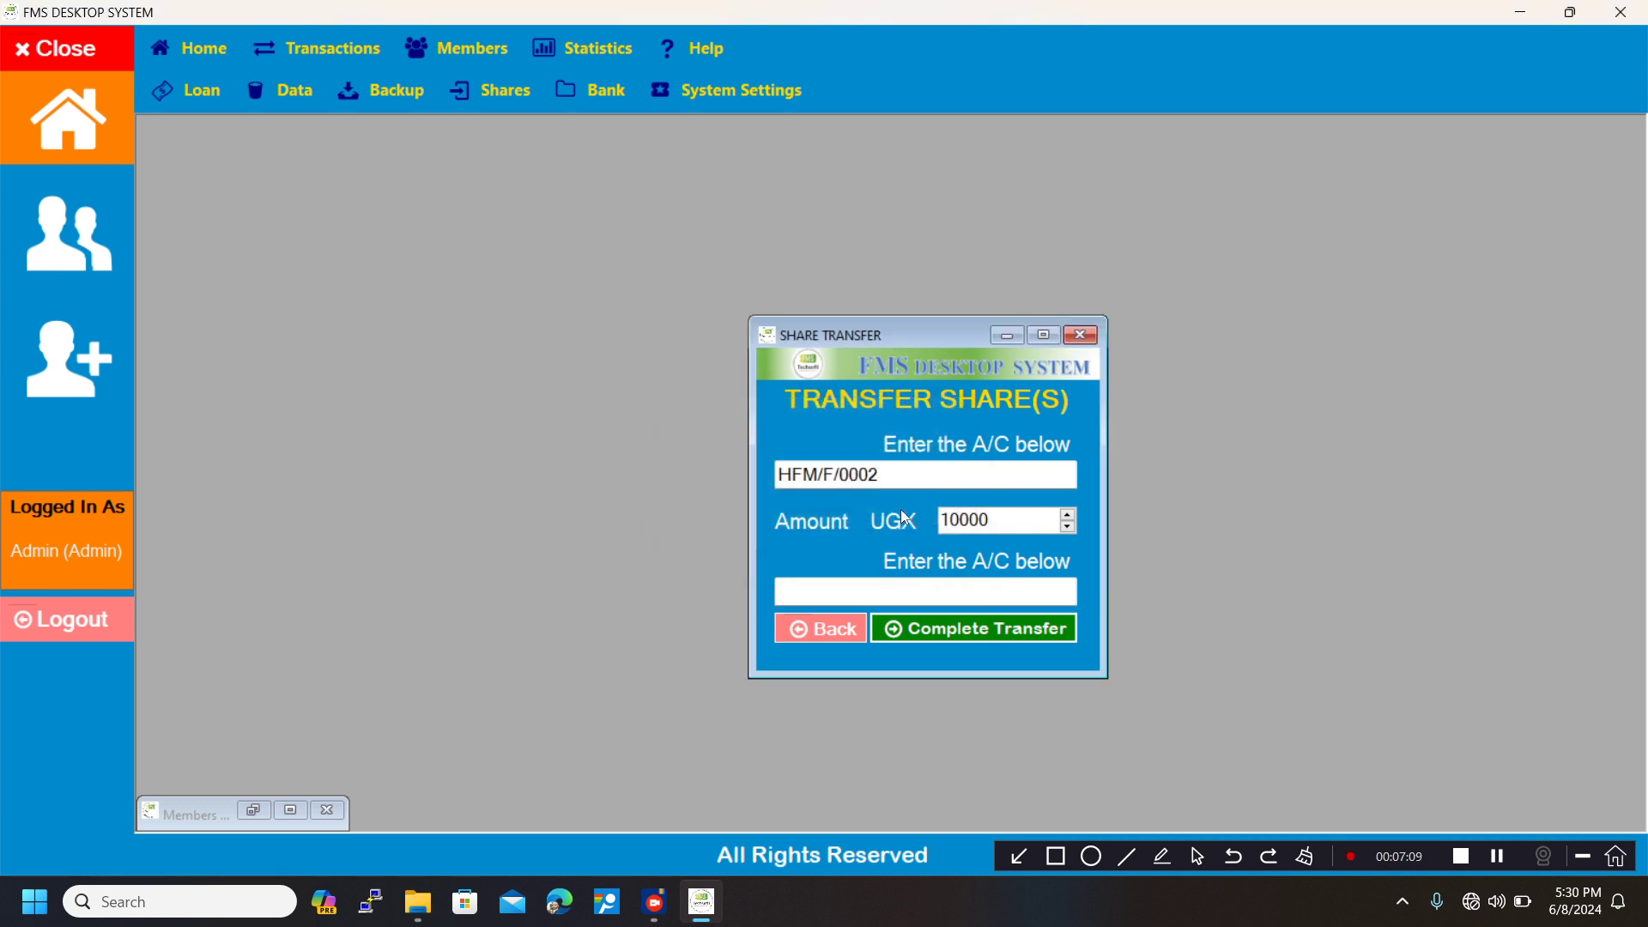
pyautogui.click(1079, 336)
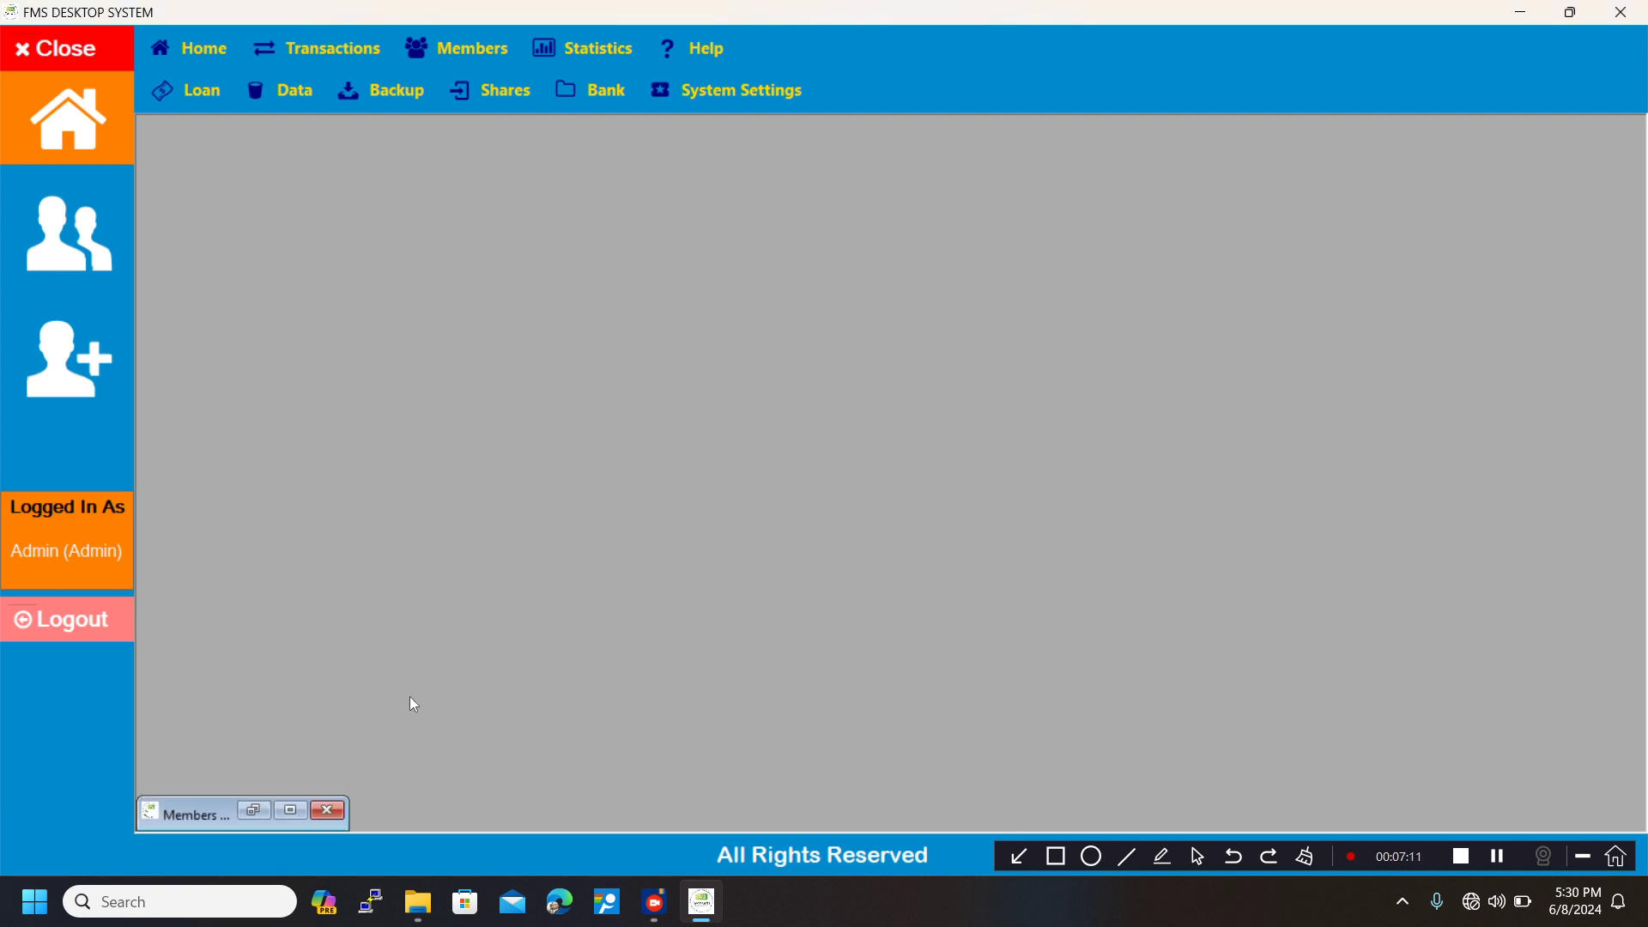
# Maximize and refresh the members-with-shares short list, and open the share records of the member who transferred shares.
pyautogui.click(300, 807)
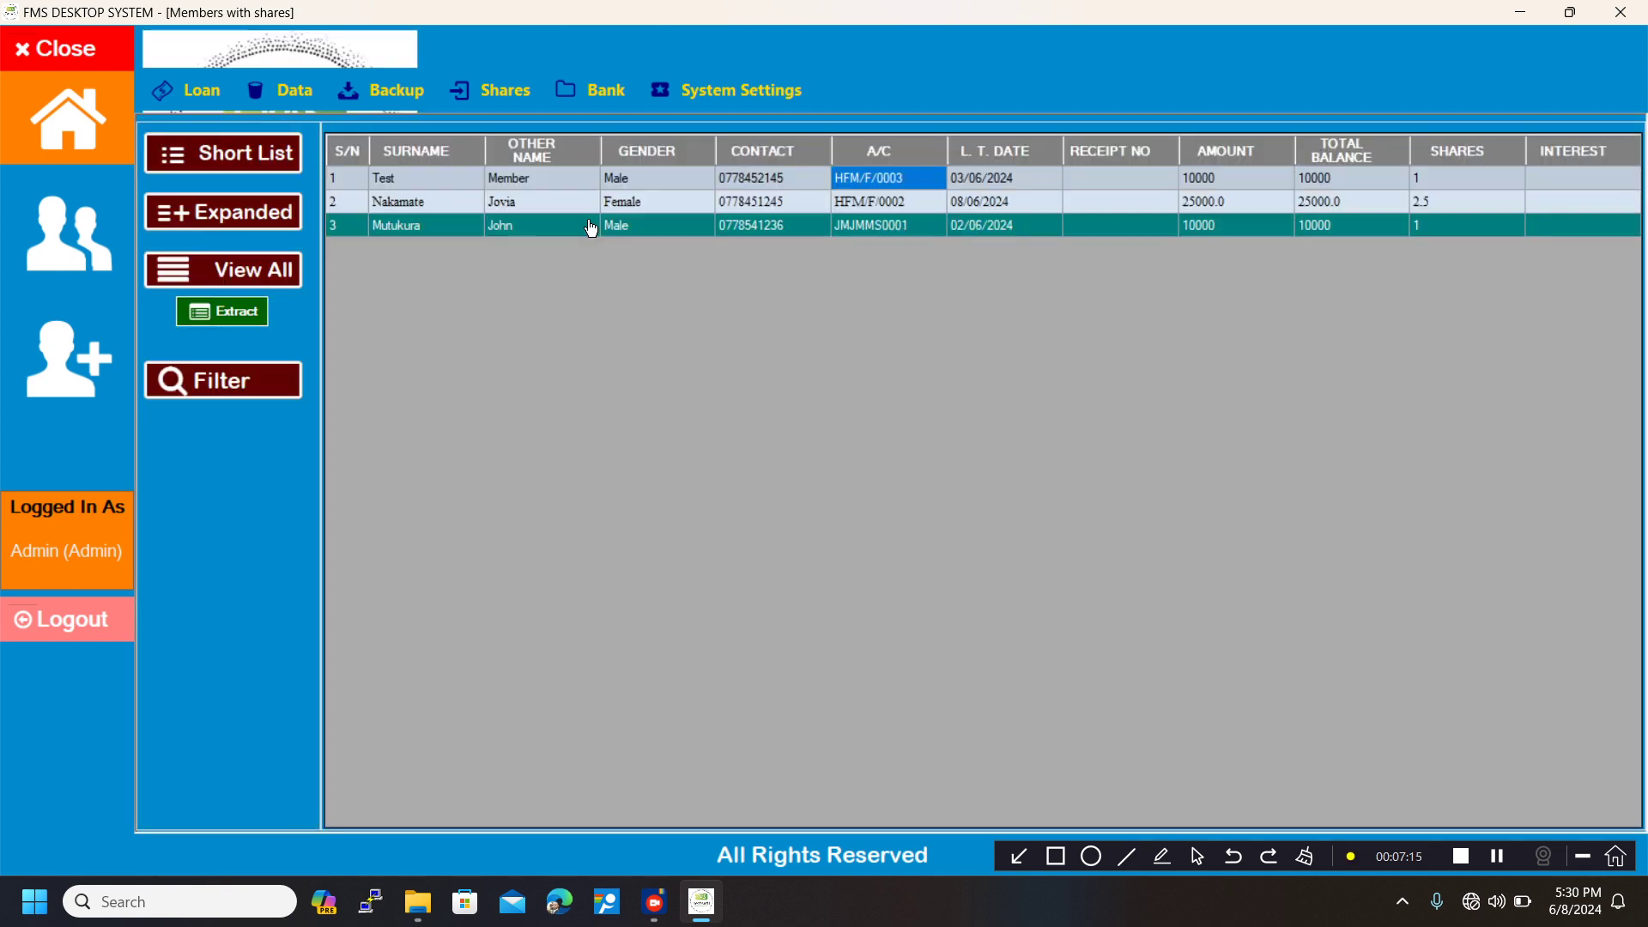
pyautogui.click(249, 163)
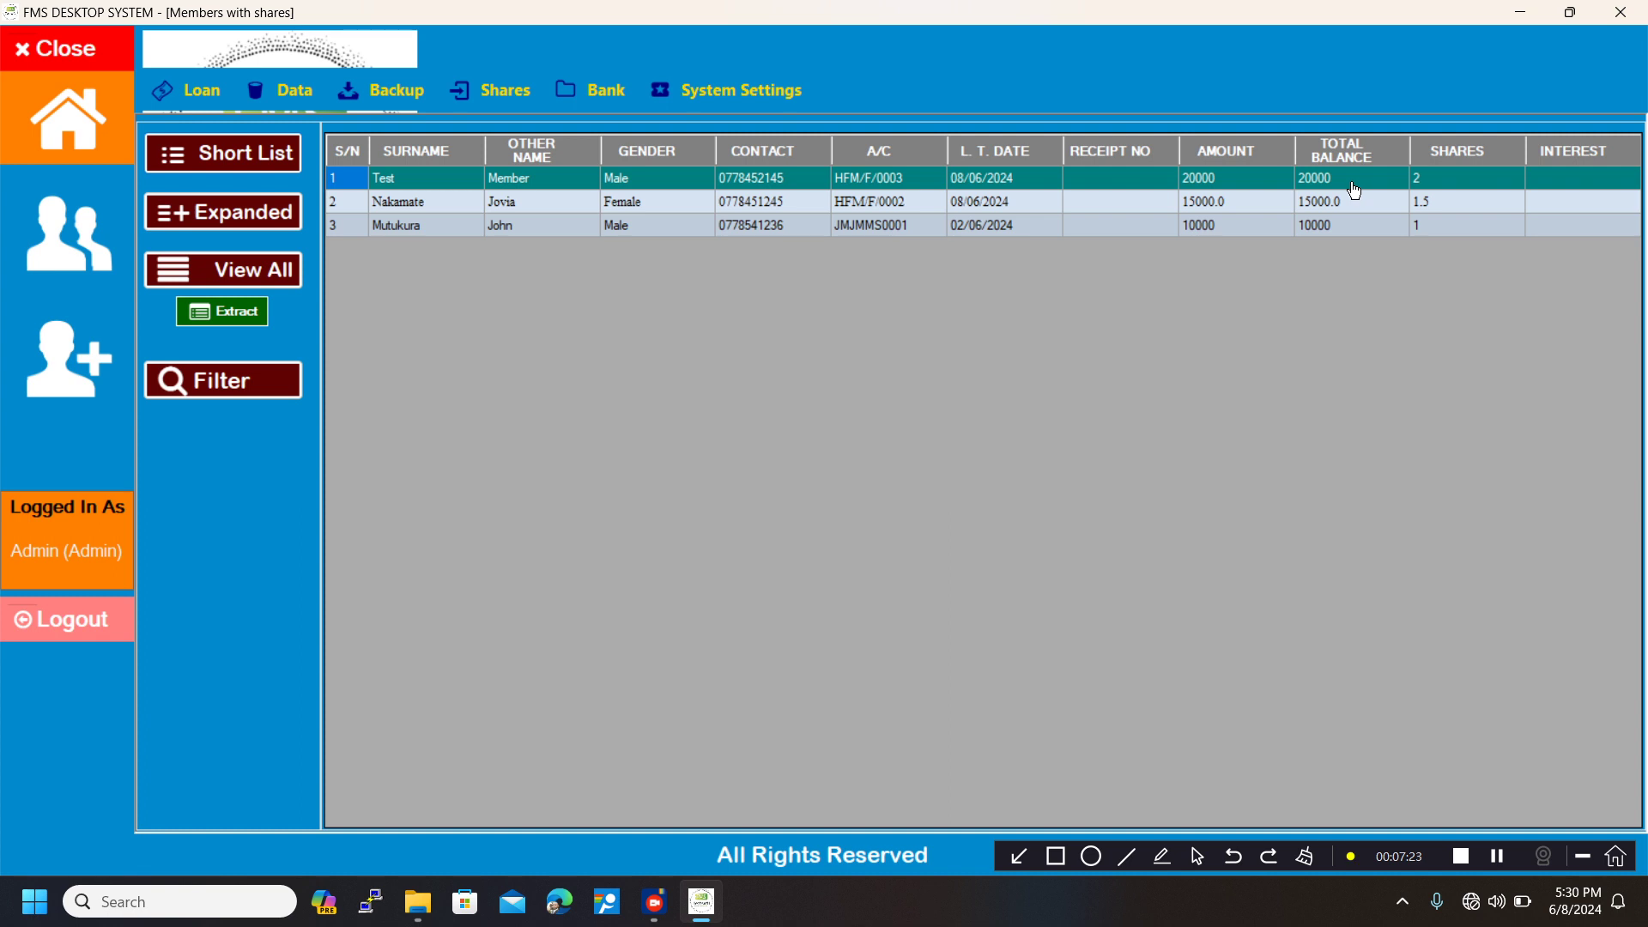
pyautogui.click(754, 215)
pyautogui.doubleClick(754, 215)
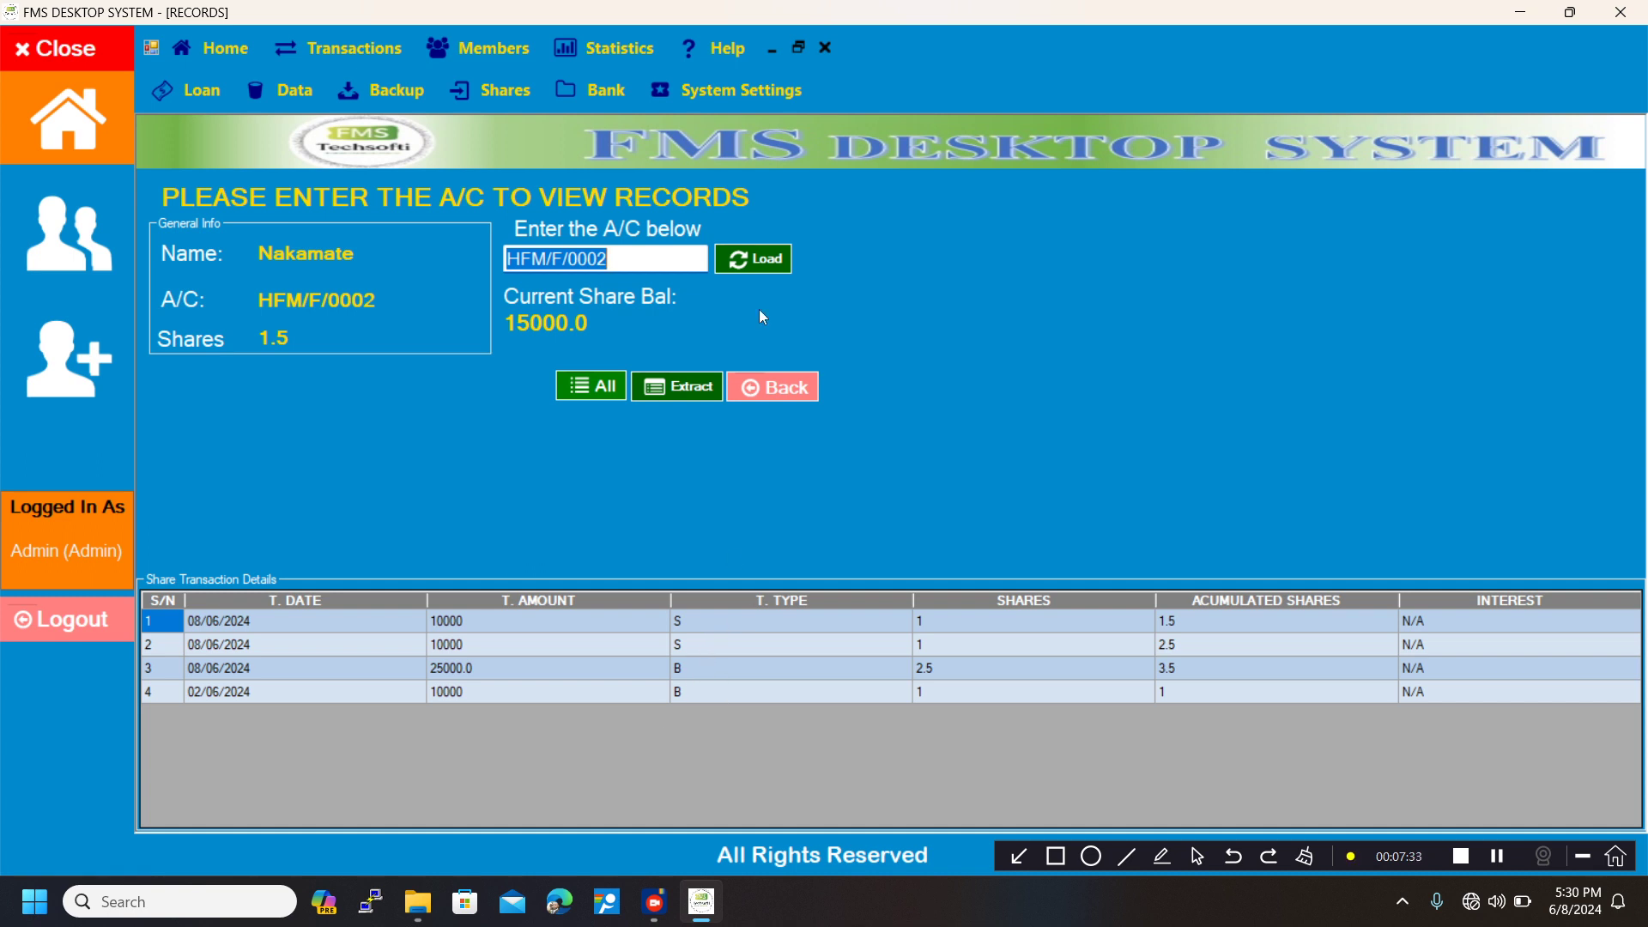
# Close the transferring member's share records, and open the receiving member's share records to check the transfer before closing them.
pyautogui.click(797, 47)
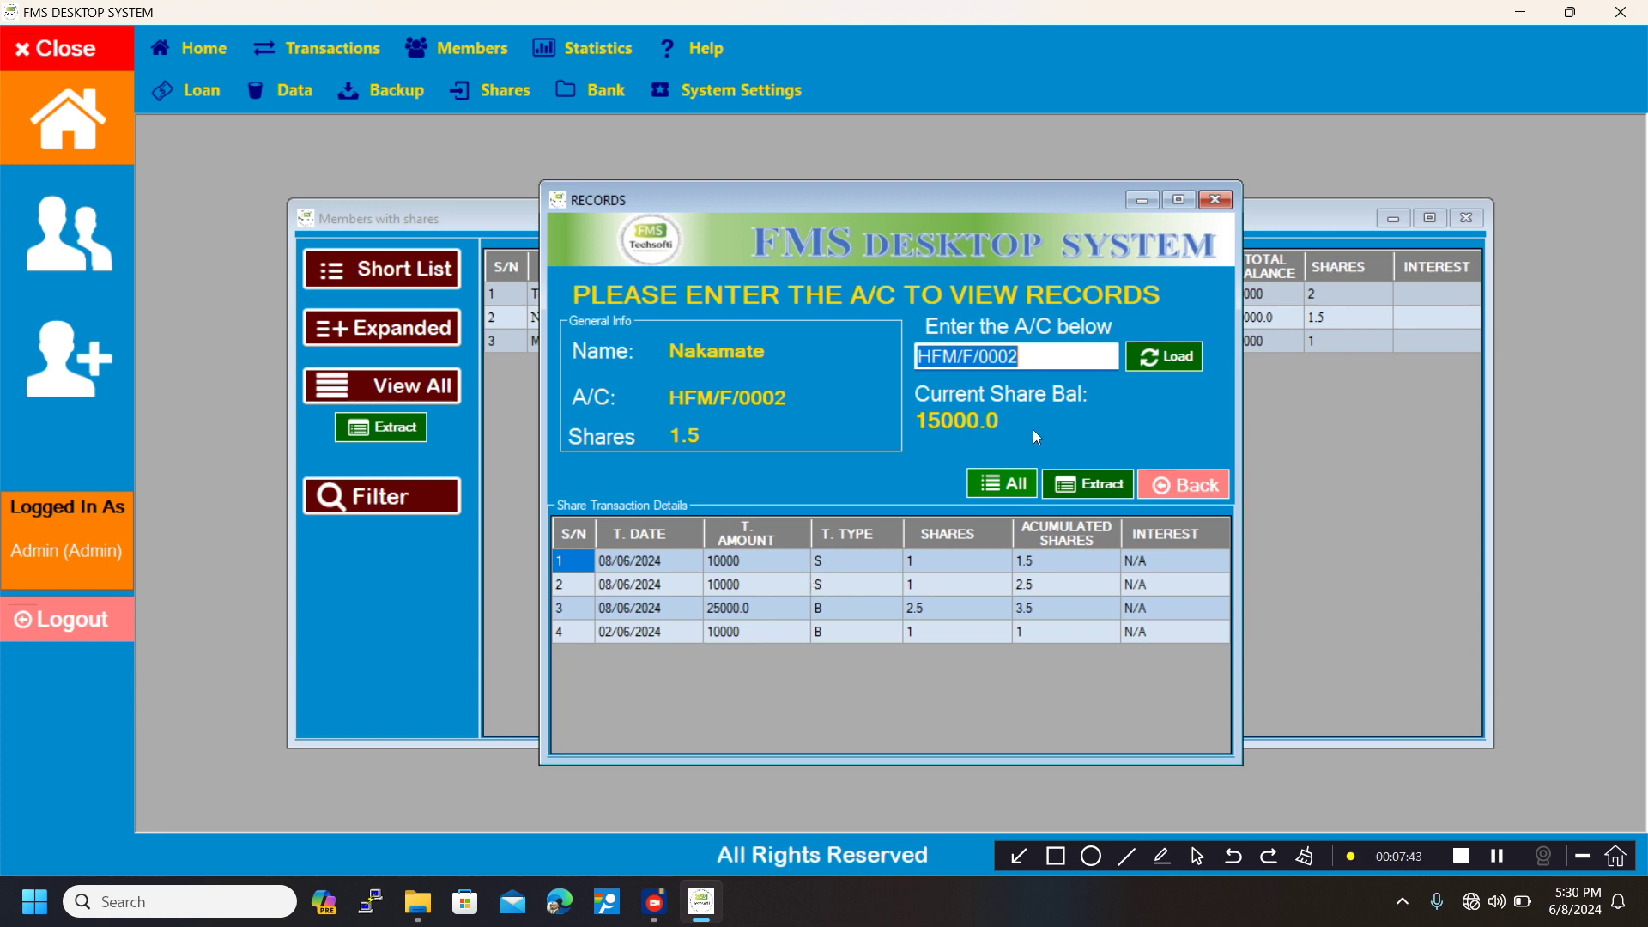
pyautogui.click(1216, 200)
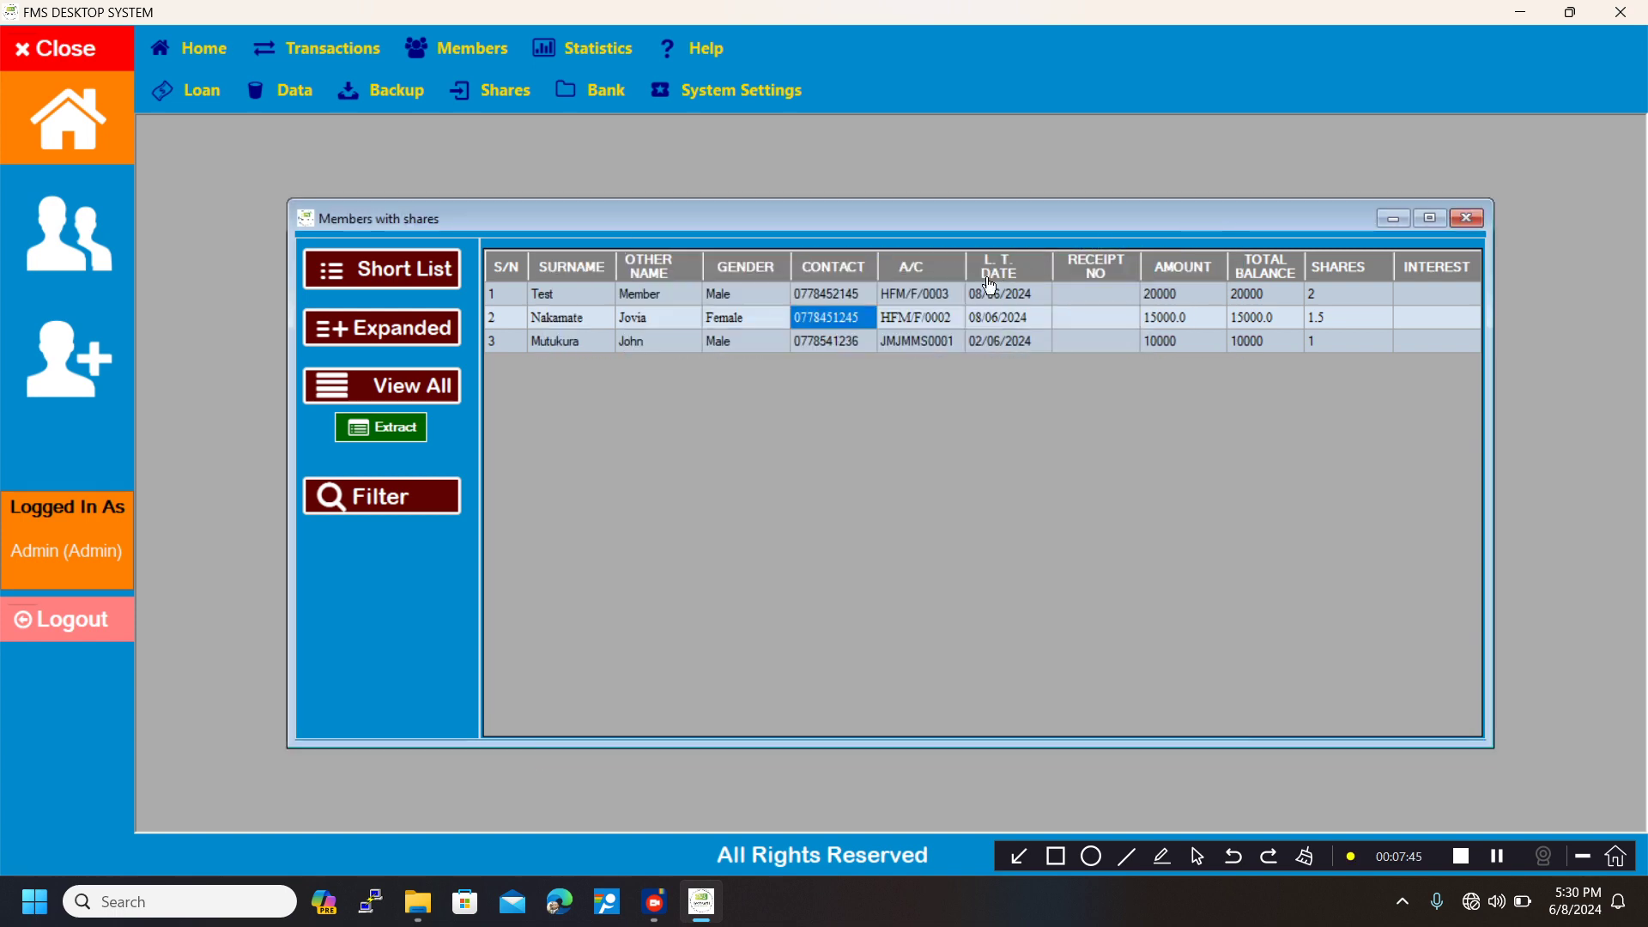
pyautogui.doubleClick(915, 293)
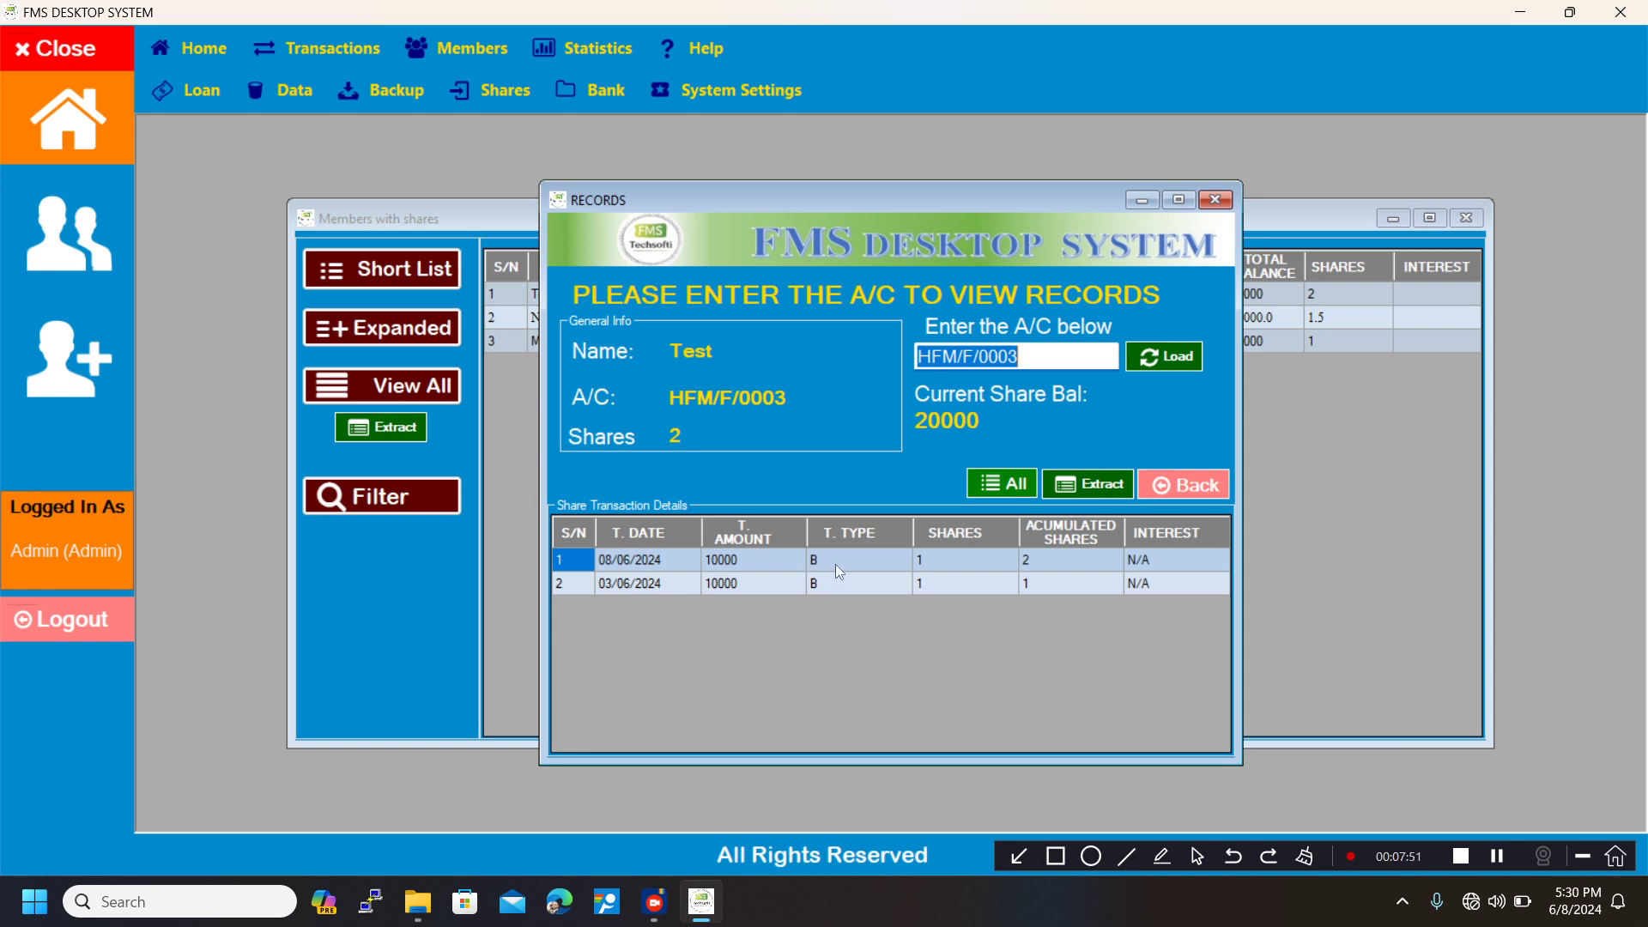
pyautogui.click(1216, 203)
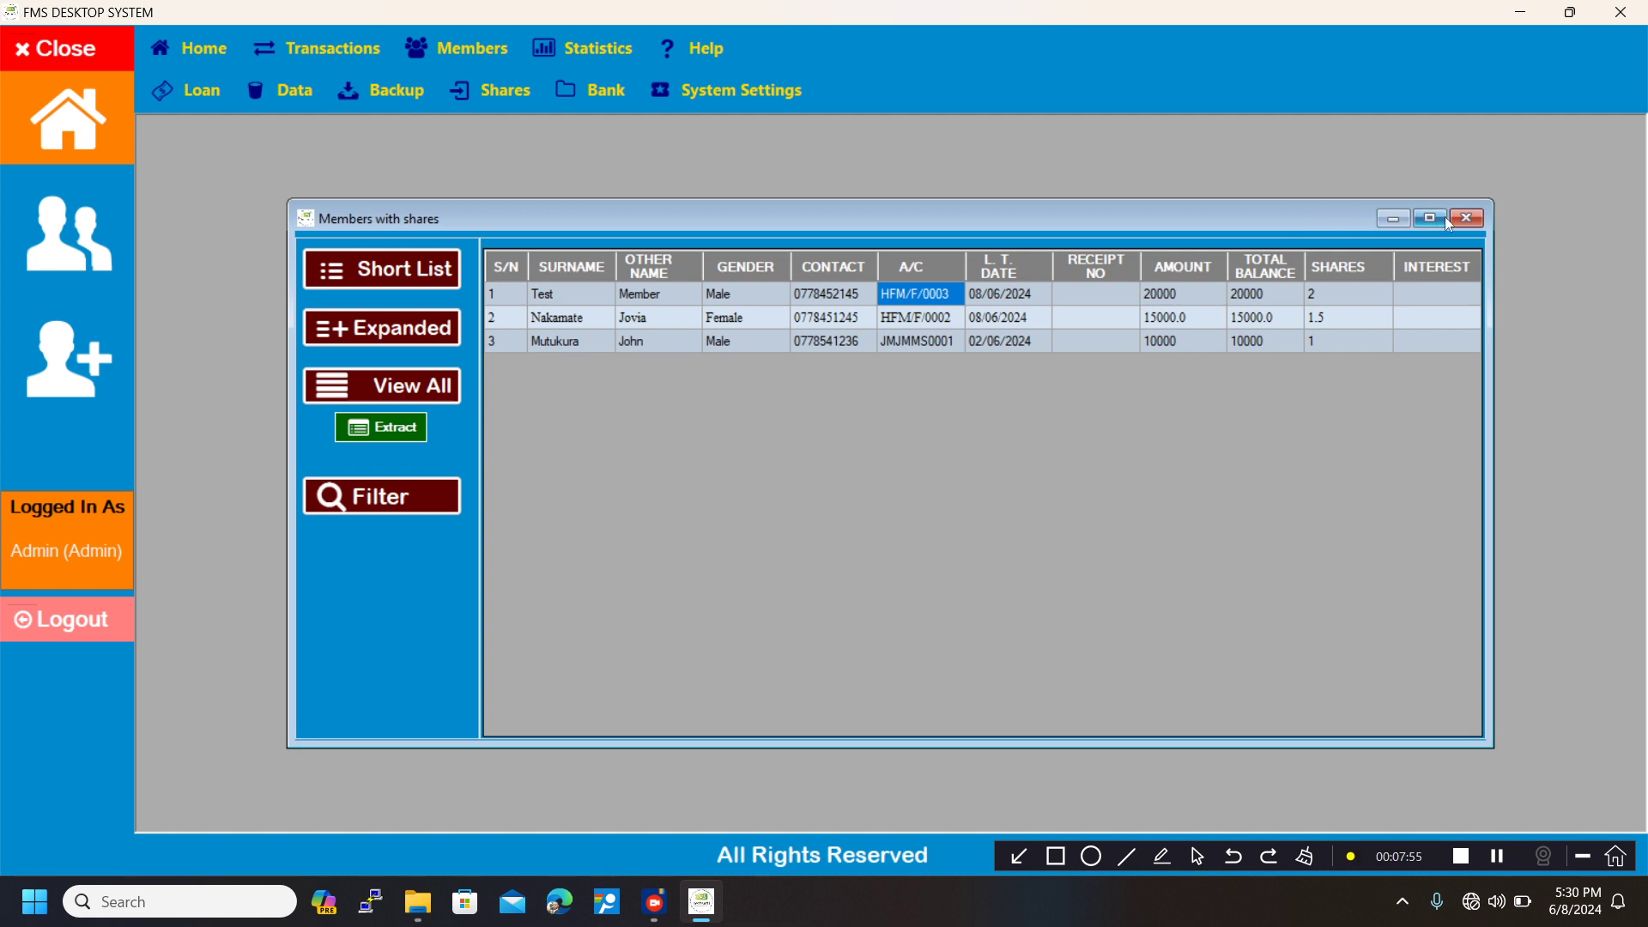
# Close the members-with-shares list and show the most recent transactions and actions on the home page.
pyautogui.click(1463, 225)
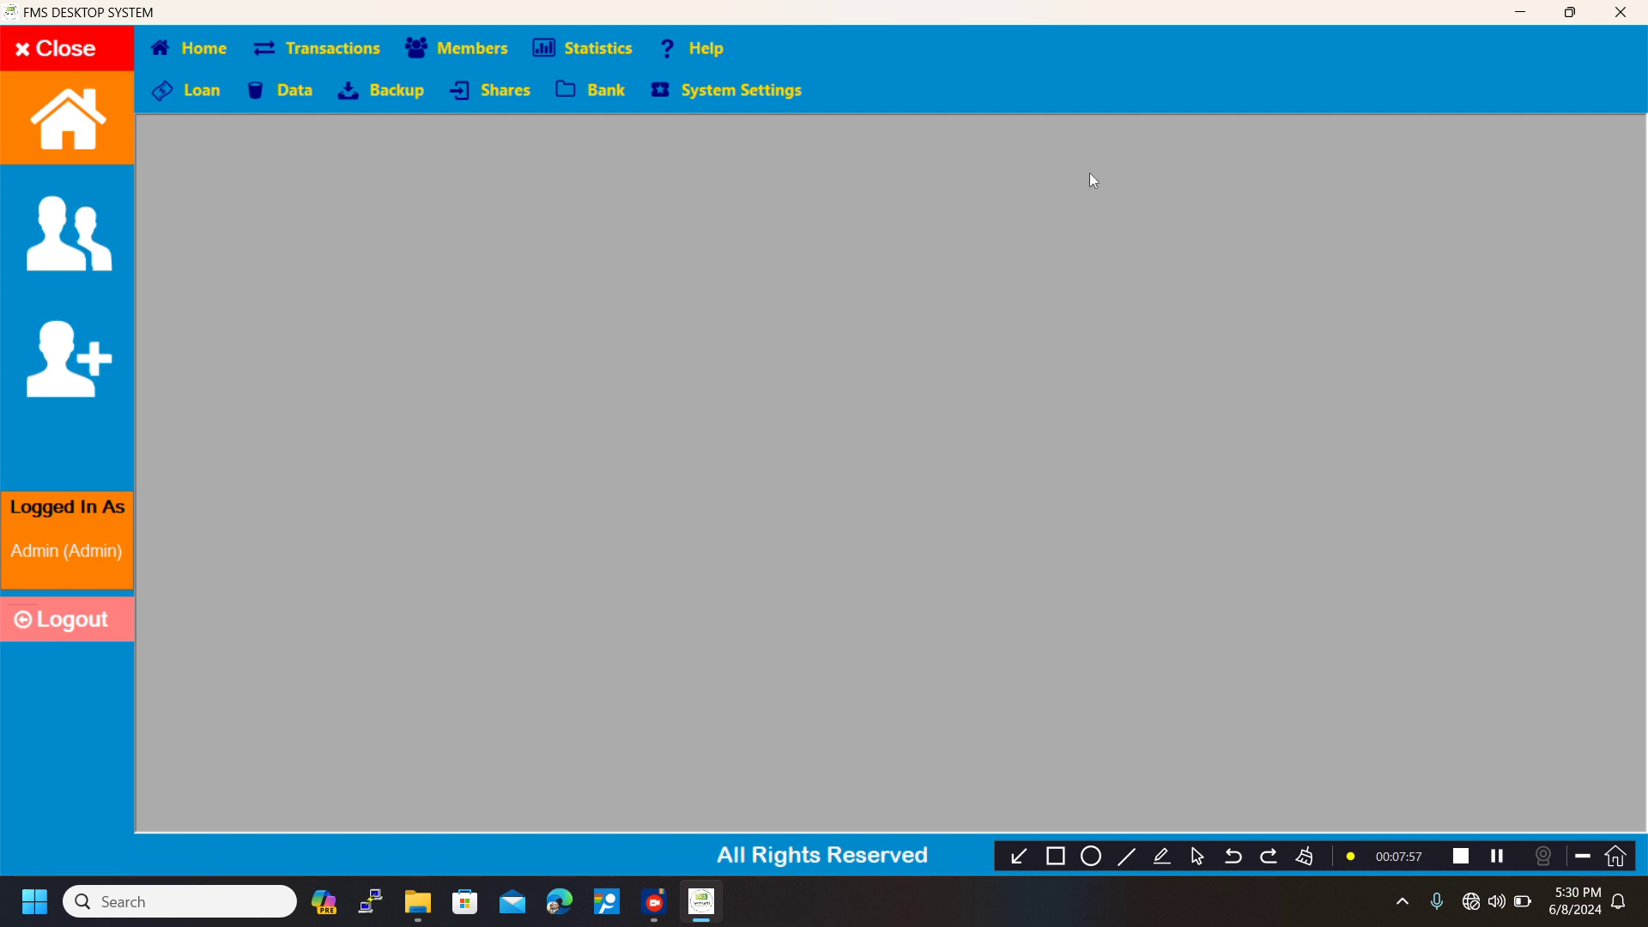
pyautogui.click(35, 129)
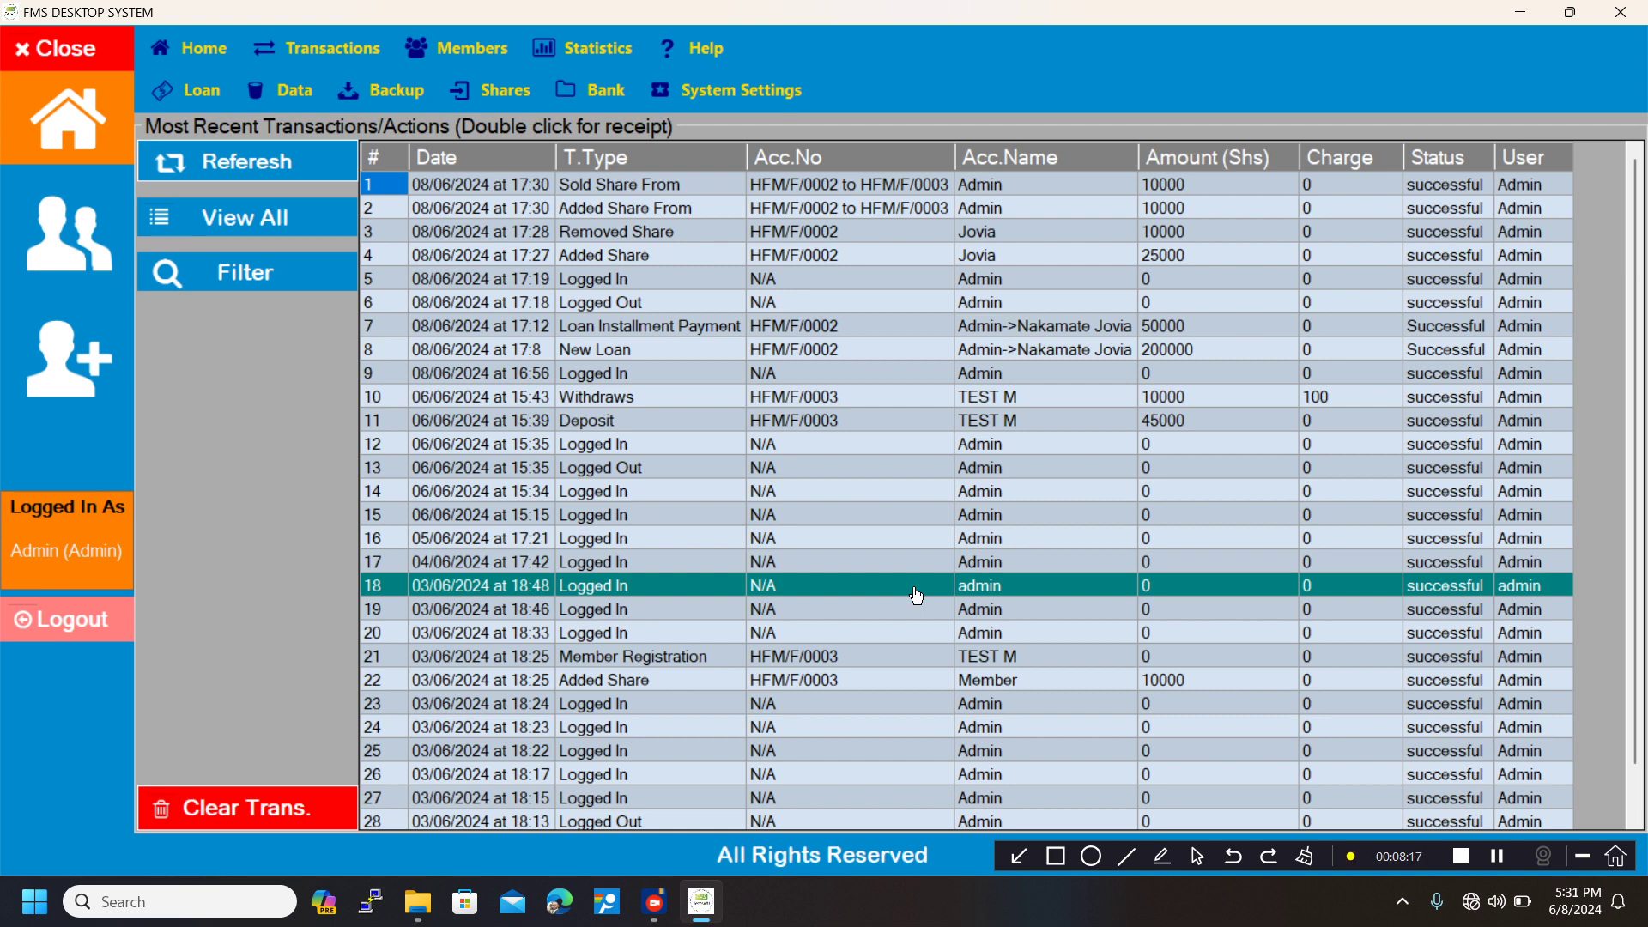
pyautogui.click(1280, 824)
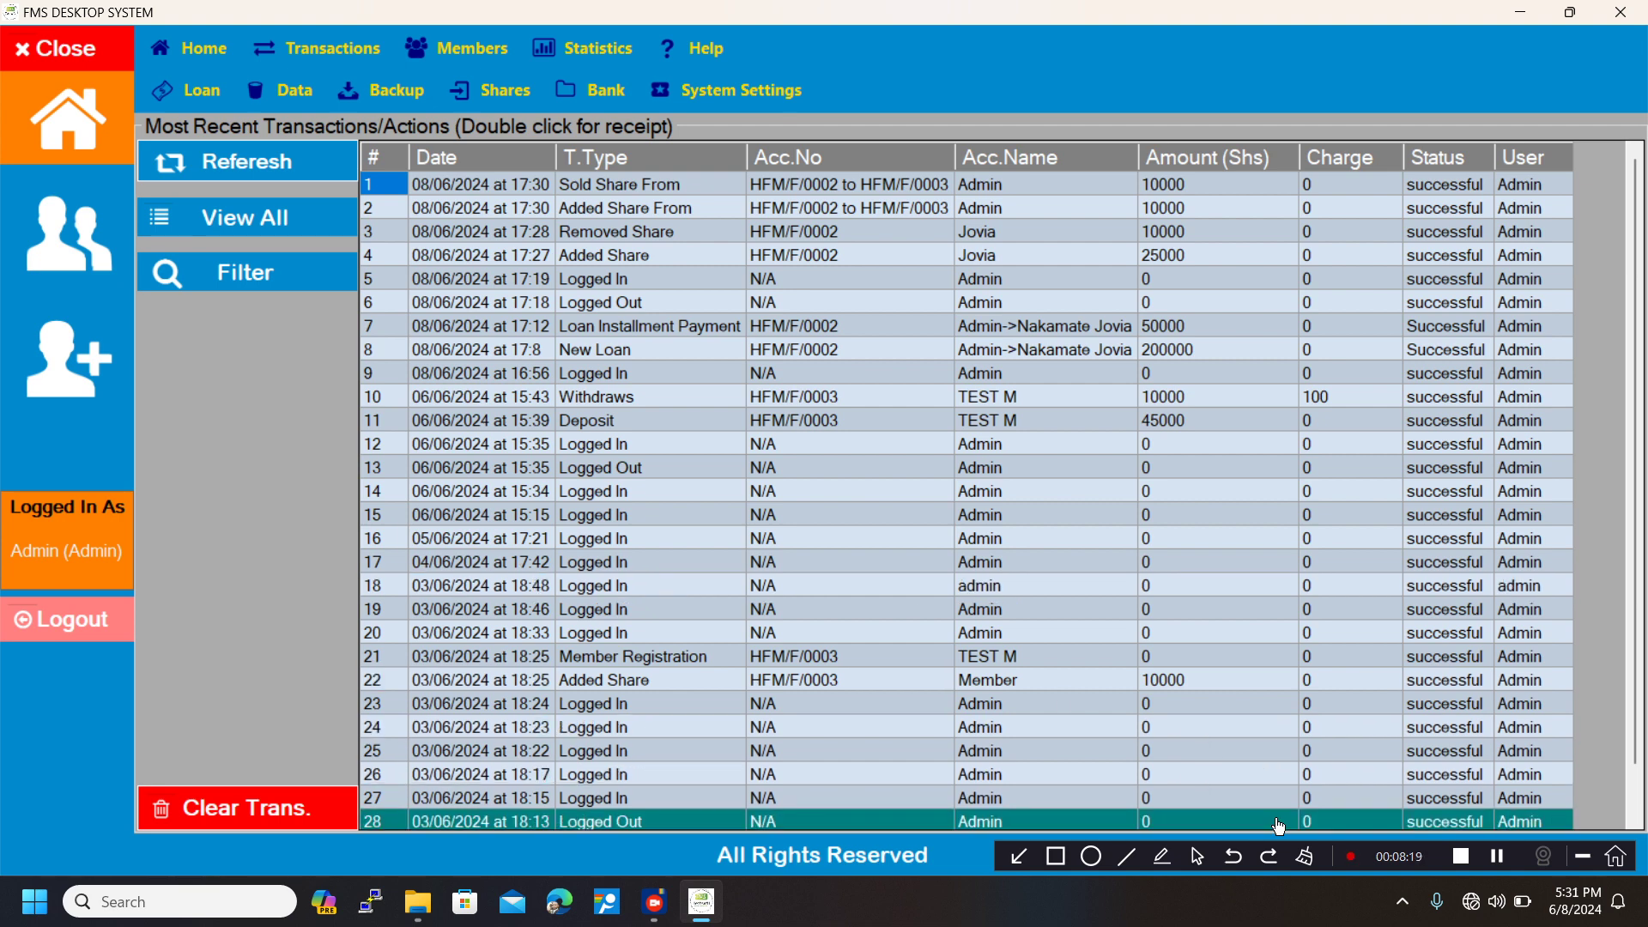